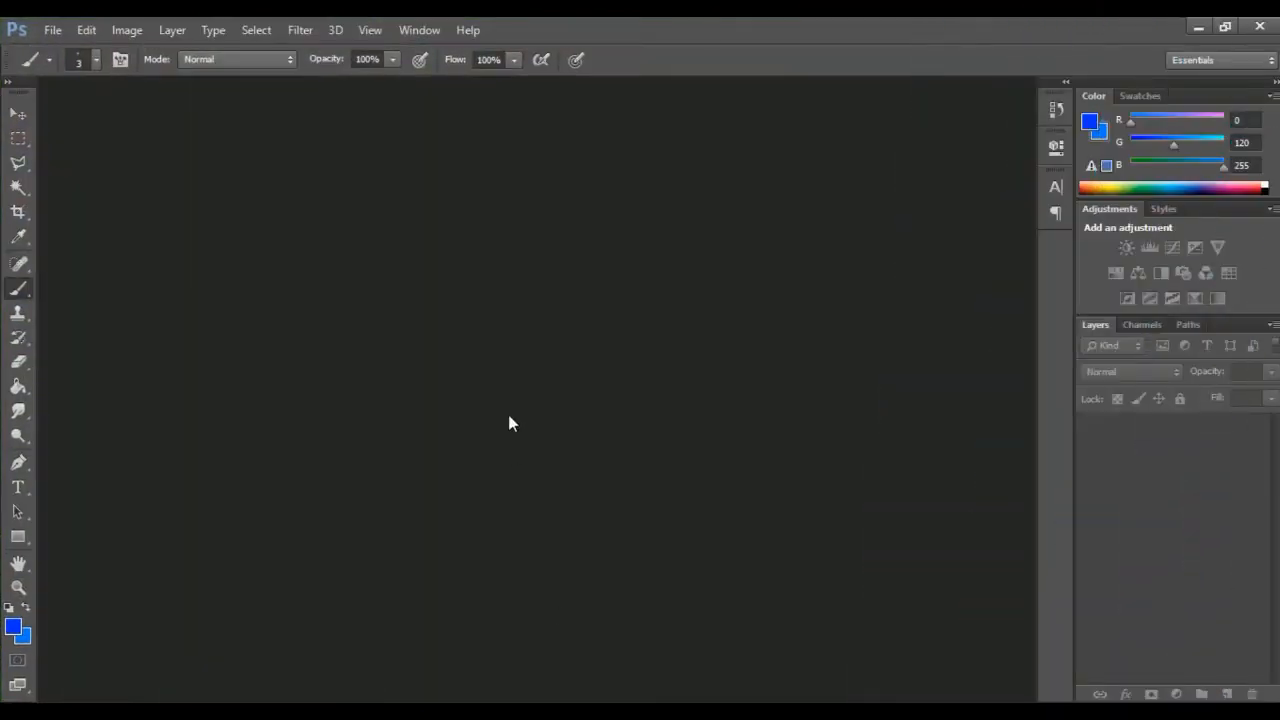
Step: Open the portrait dsc_0030 from the Pasphoto folder
left_click(50, 30)
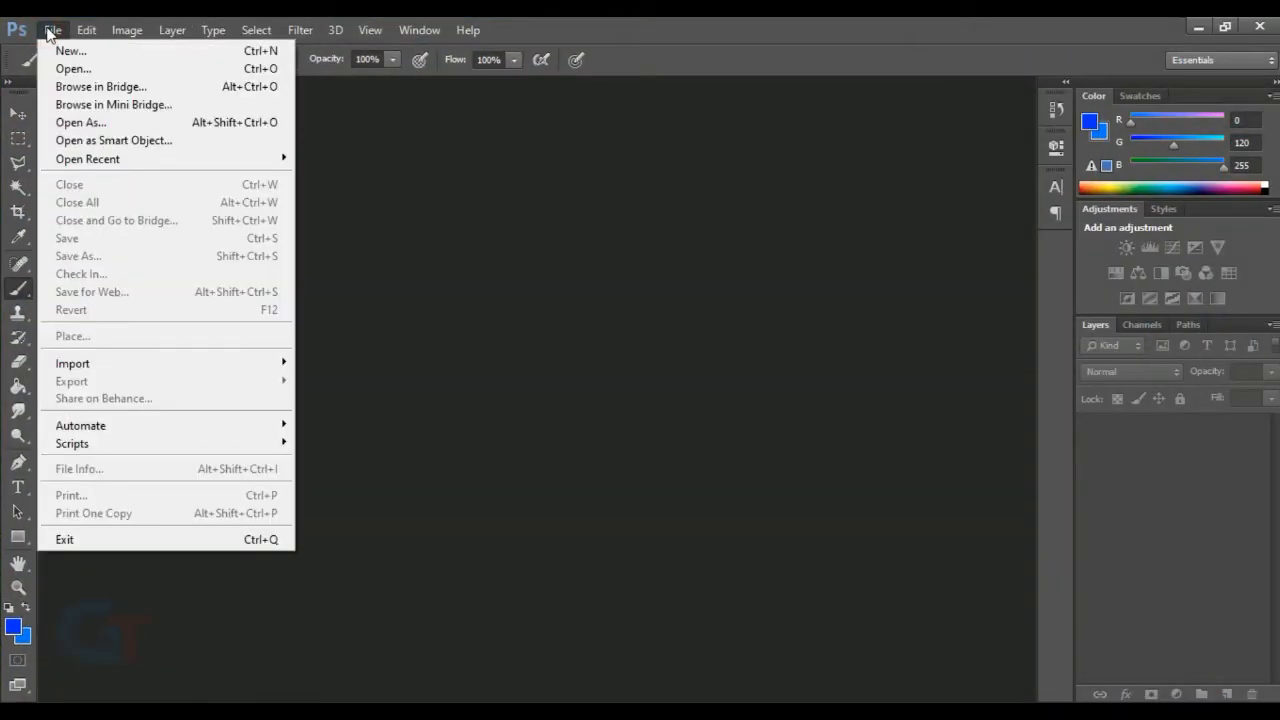
left_click(72, 70)
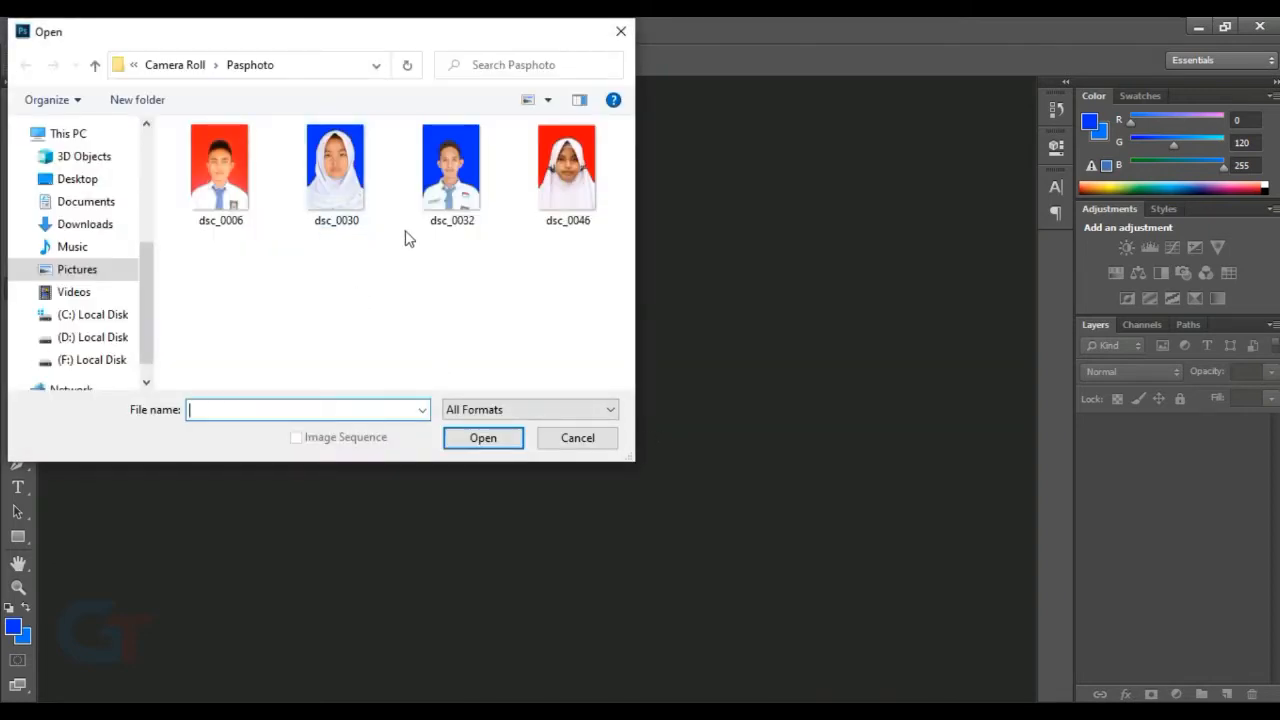
double_click(336, 170)
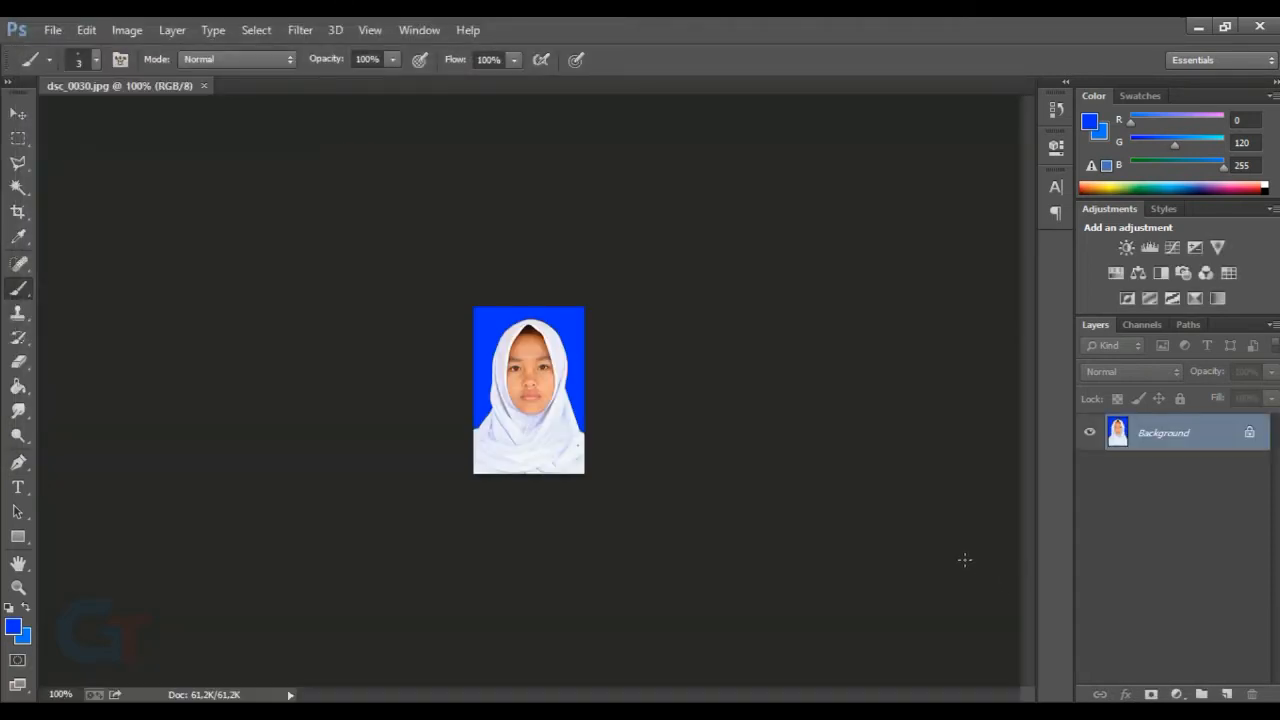
scroll(516, 381, "up", 4)
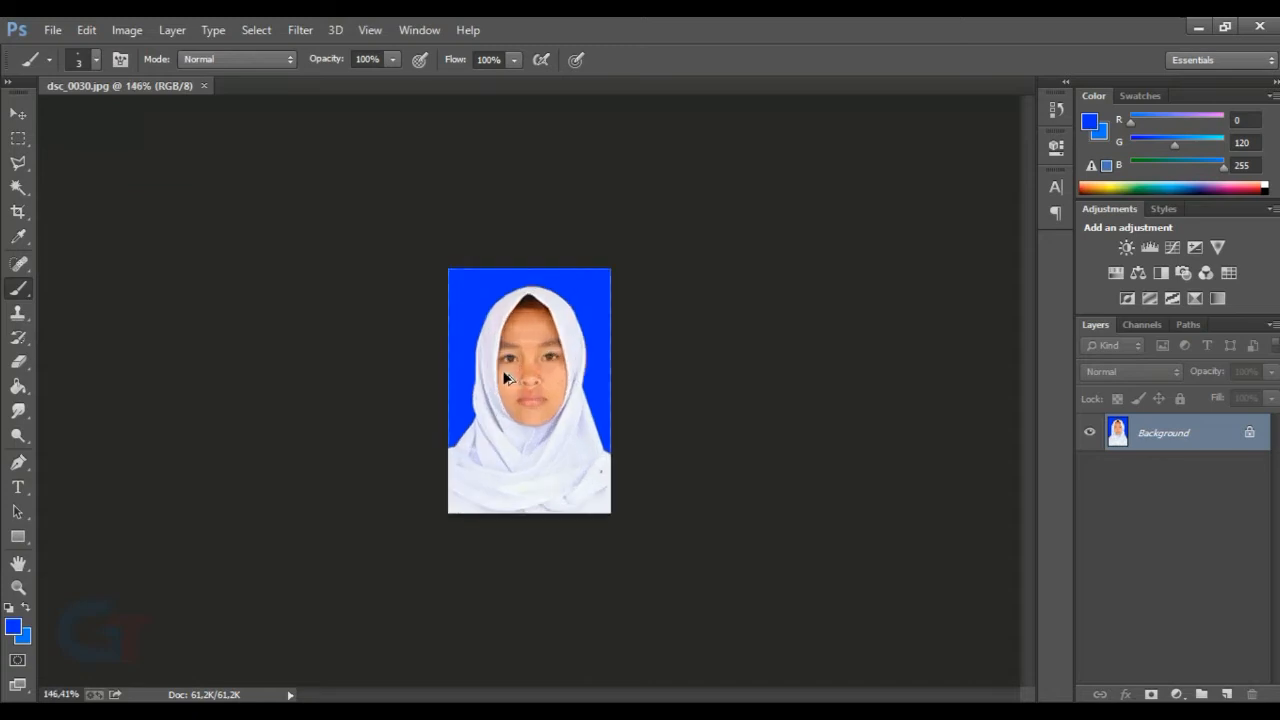
scroll(502, 361, "up", 2)
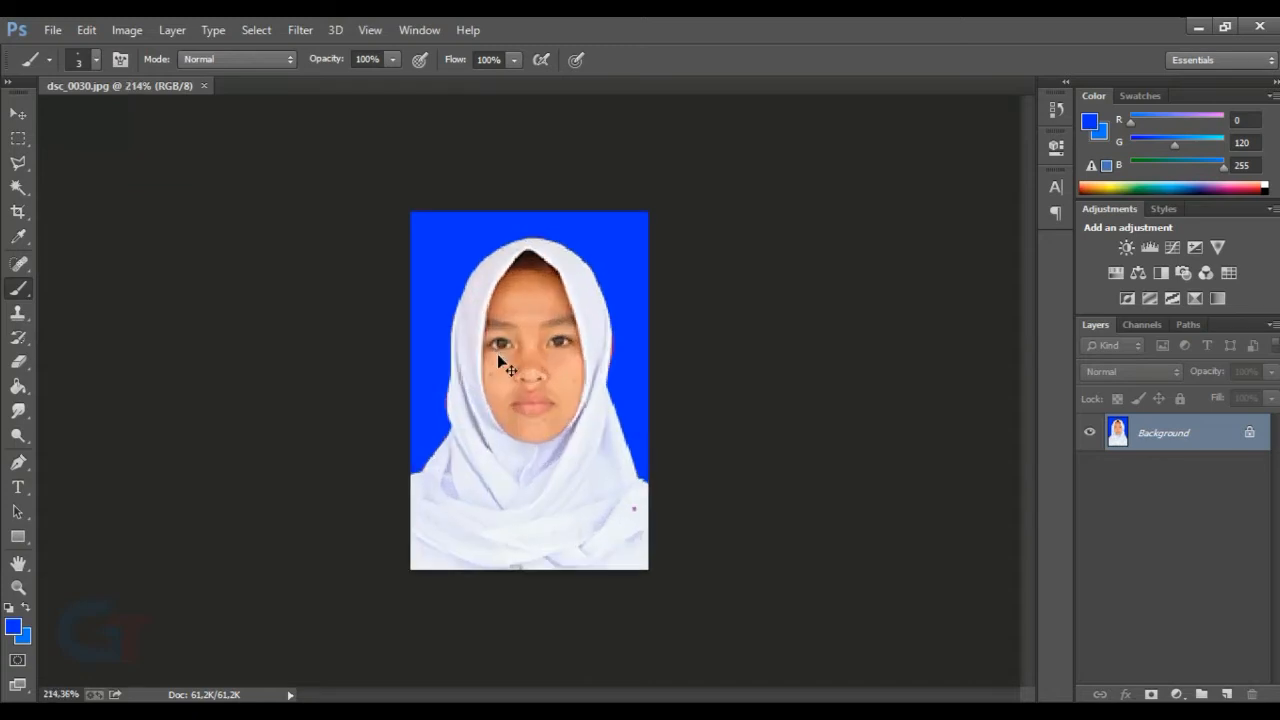
key("ctrl+l")
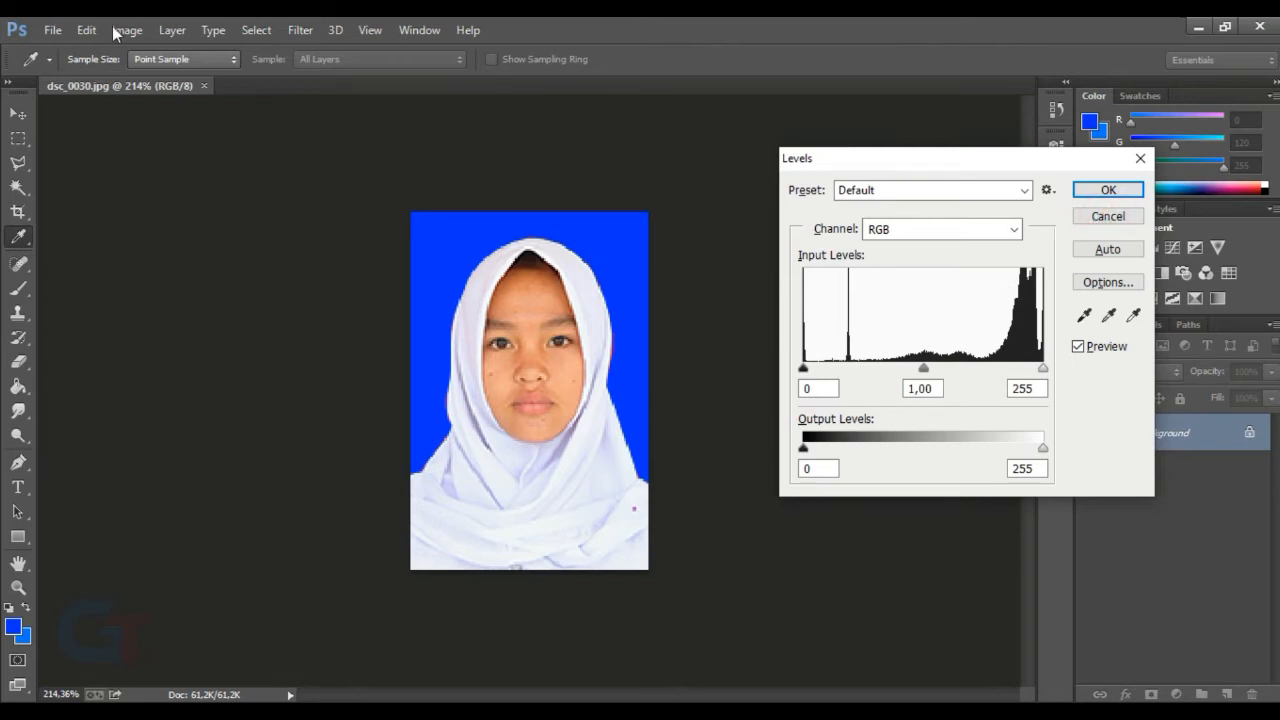
left_click(1104, 216)
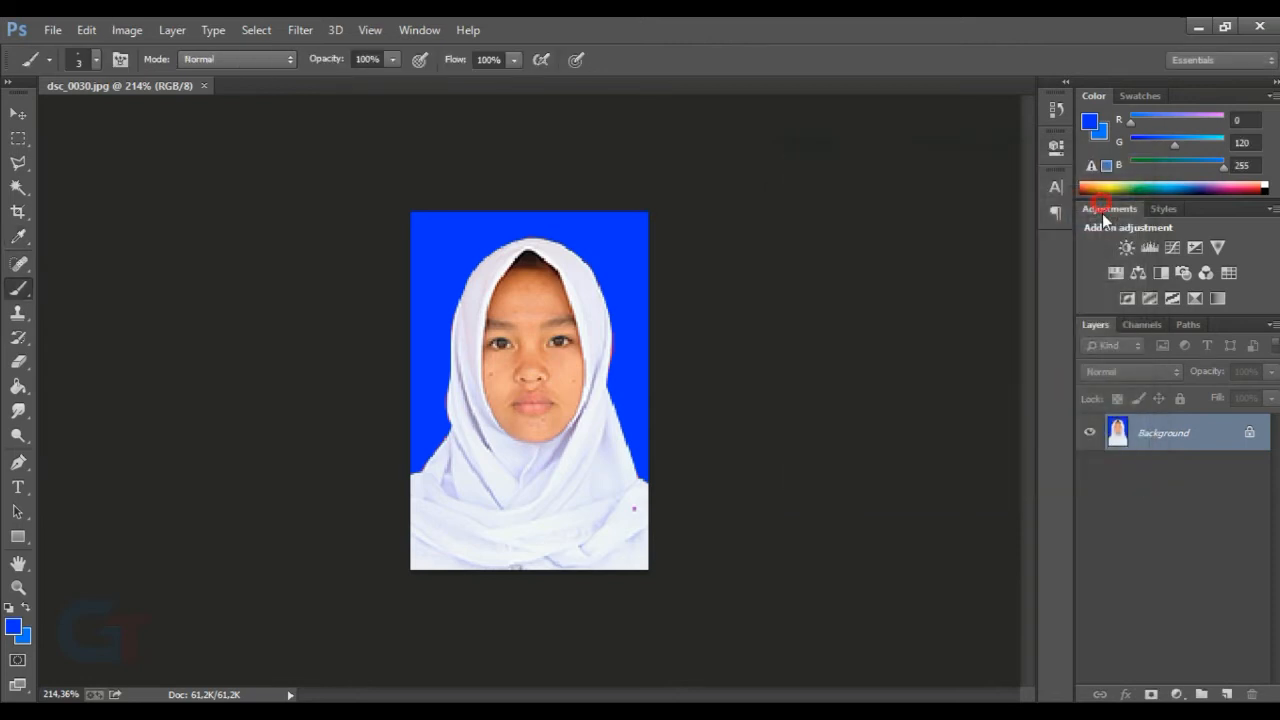
Step: Open the red-background portrait dsc_0046 from the Pasphoto folder as well
left_click(53, 30)
left_click(70, 67)
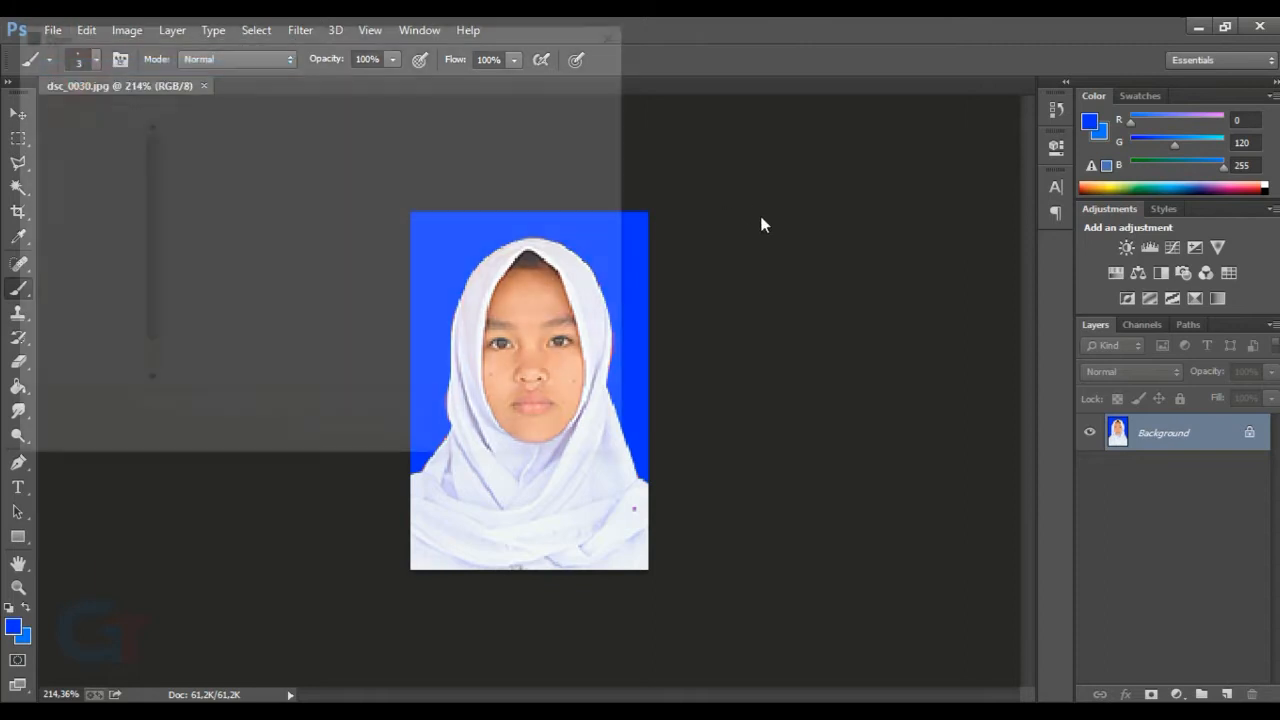
double_click(562, 178)
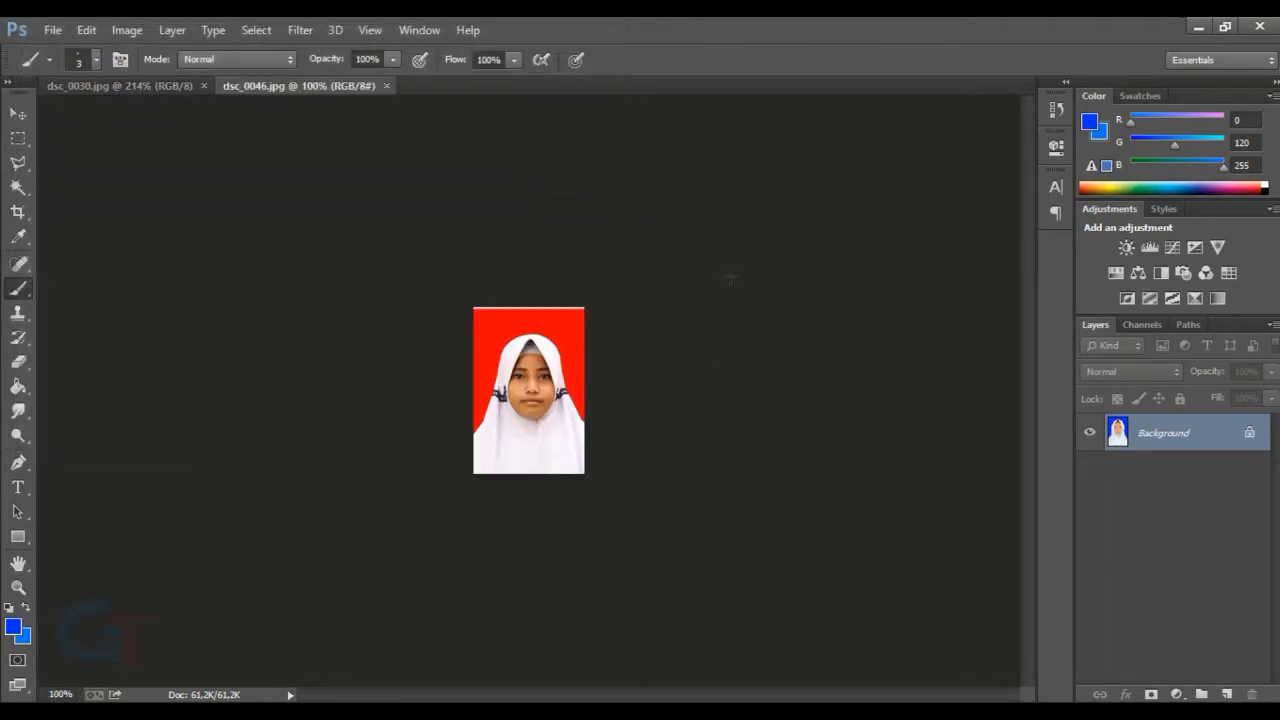
scroll(422, 367, "up", 5)
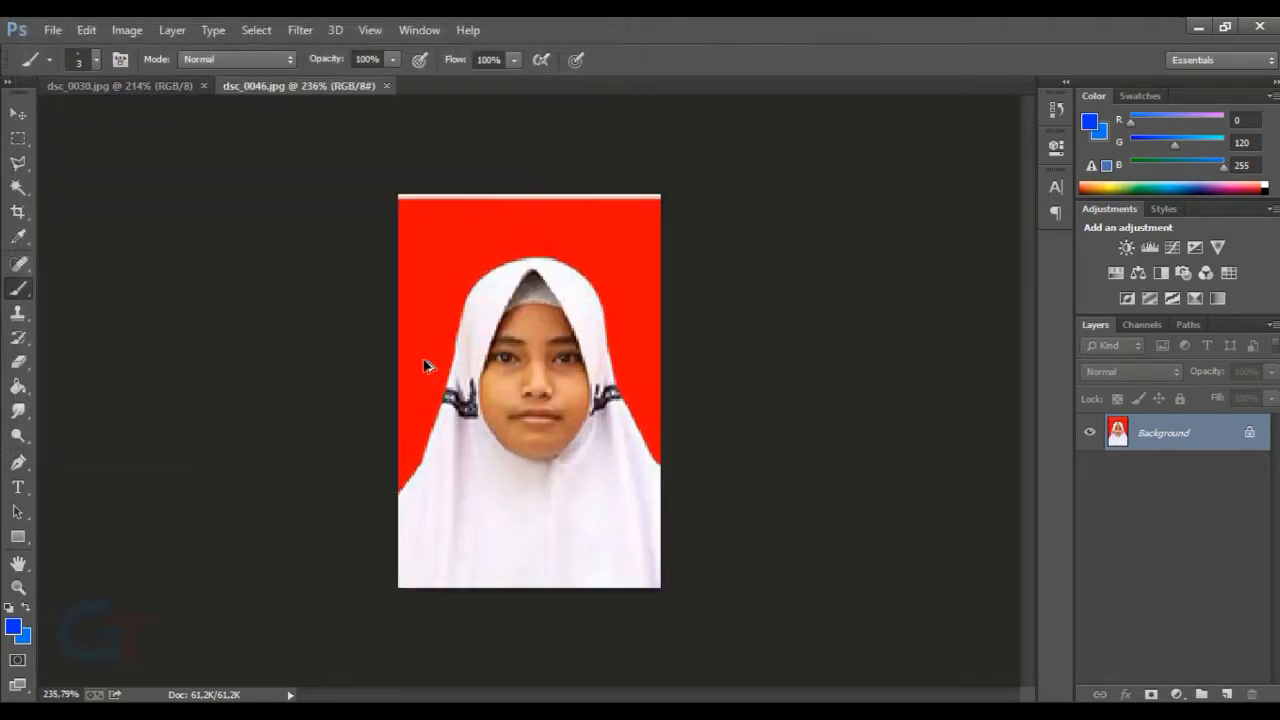
Step: Sample the red backdrop of dsc_0046 as both the background and foreground colour
key("i")
left_click(439, 245, "alt")
left_click(14, 626)
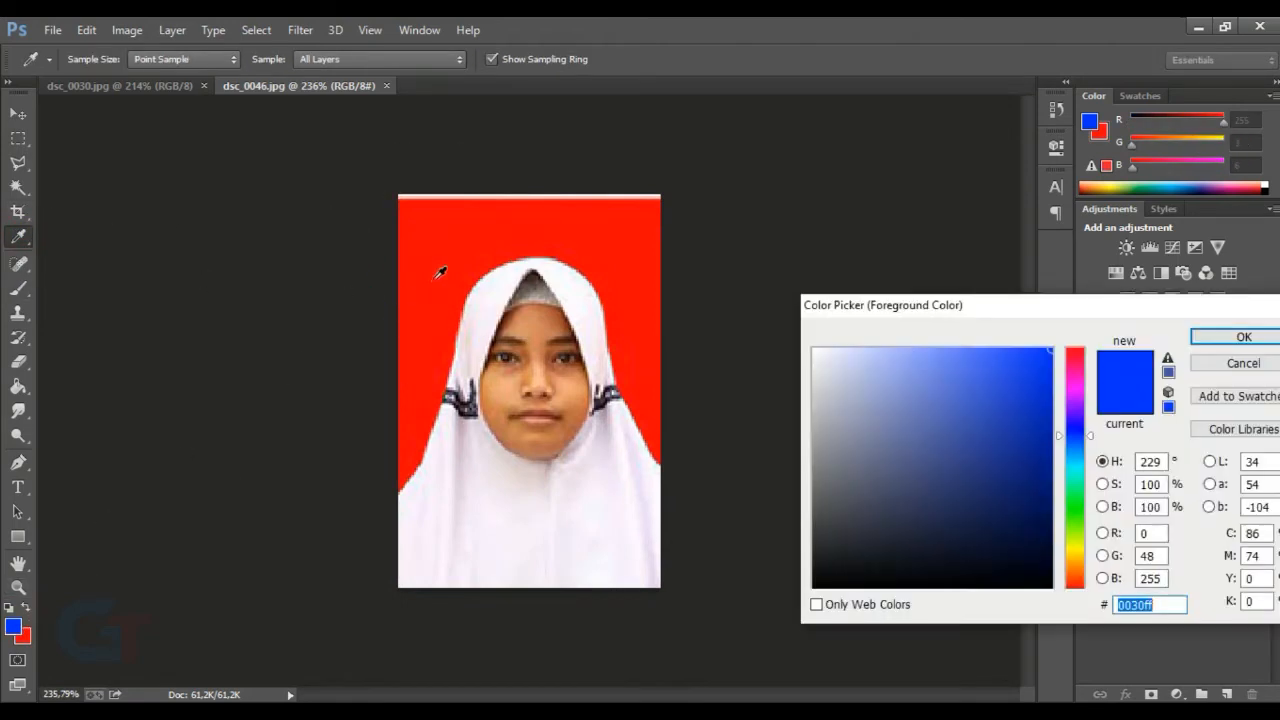
left_click(439, 272)
left_click(1200, 337)
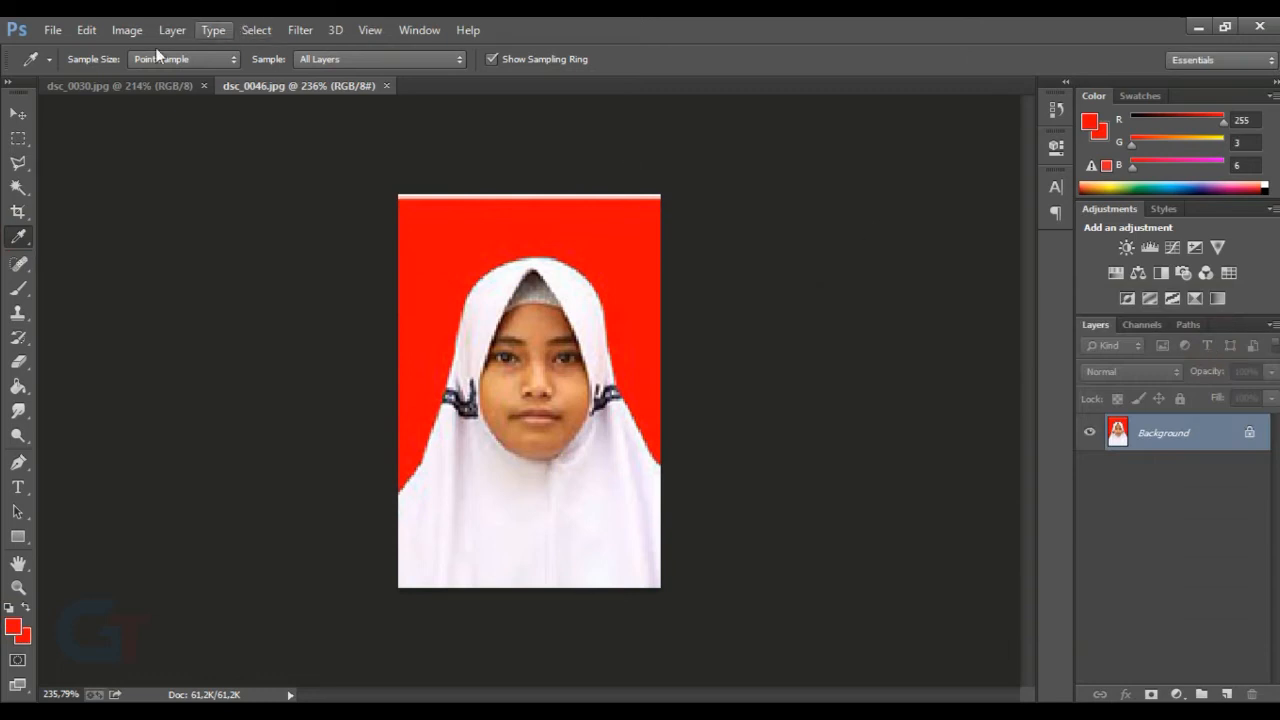
Step: Switch to dsc_0030 and select its blue backdrop with the Magic Wand
left_click(110, 86)
key("ctrl+0")
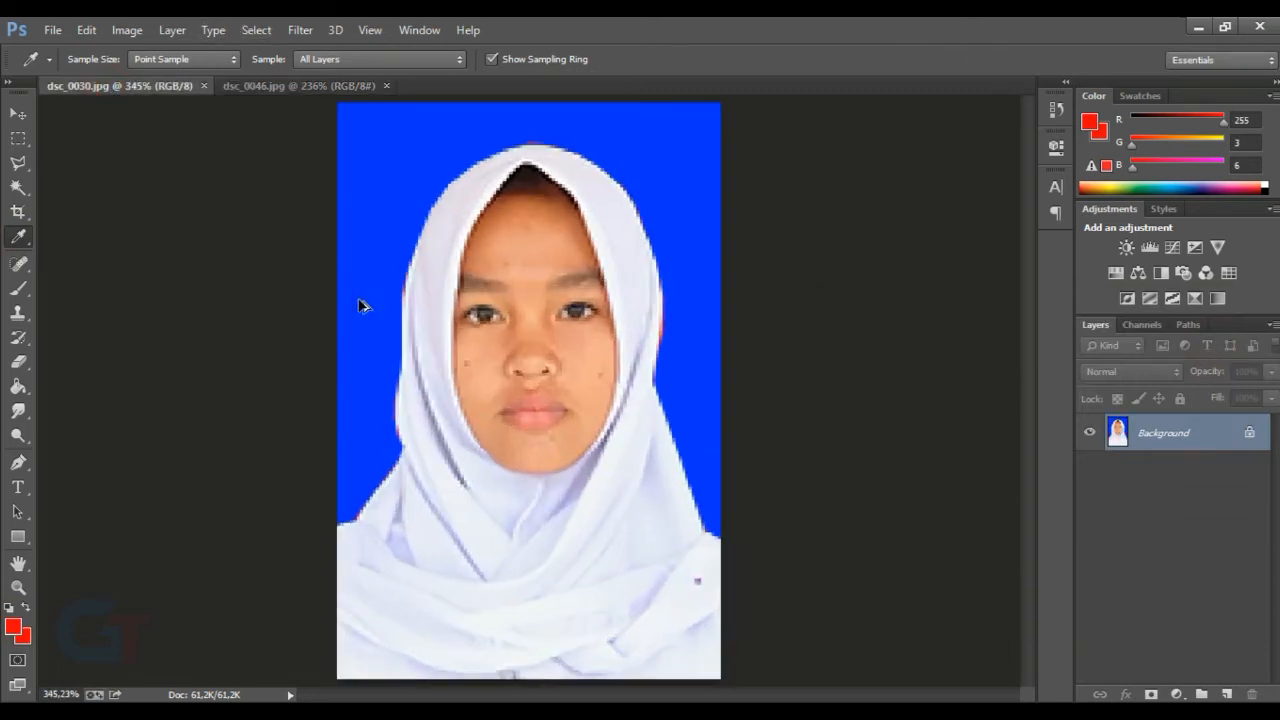
left_click(18, 187)
left_click(366, 196)
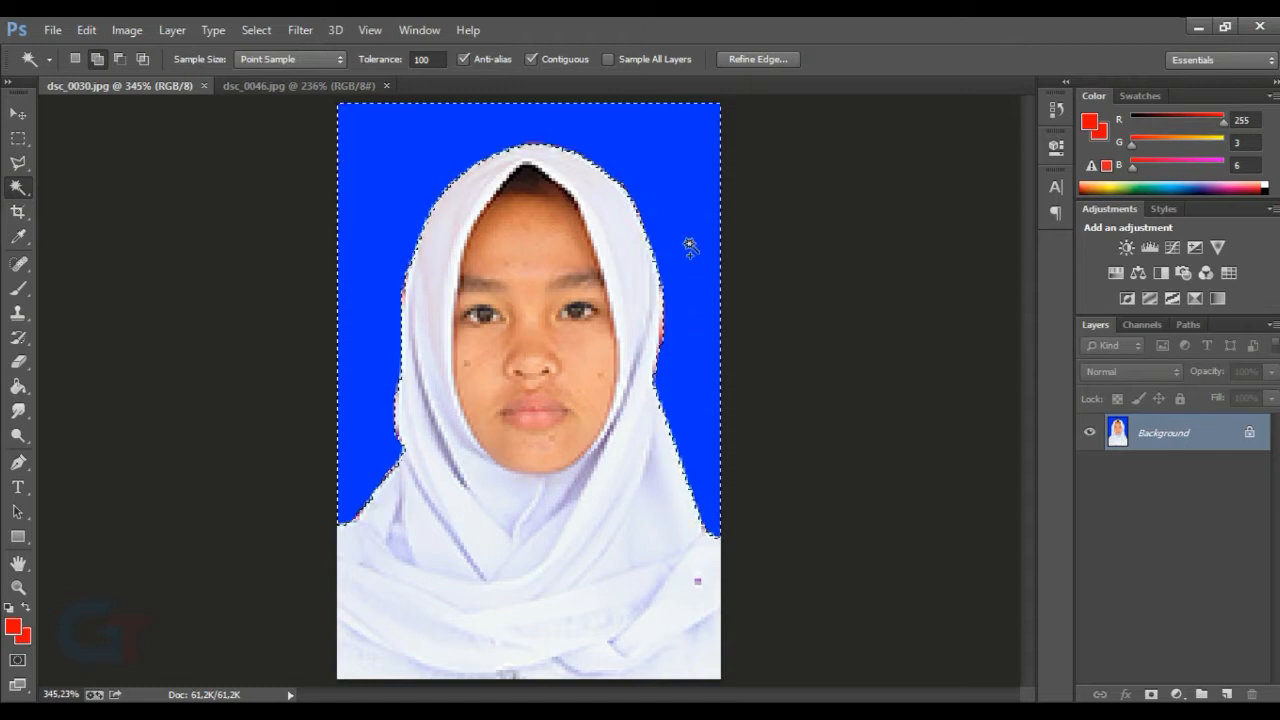
Step: Set the Magic Wand tolerance to 30, clear the selection and reselect the blue backdrop
left_click(421, 60)
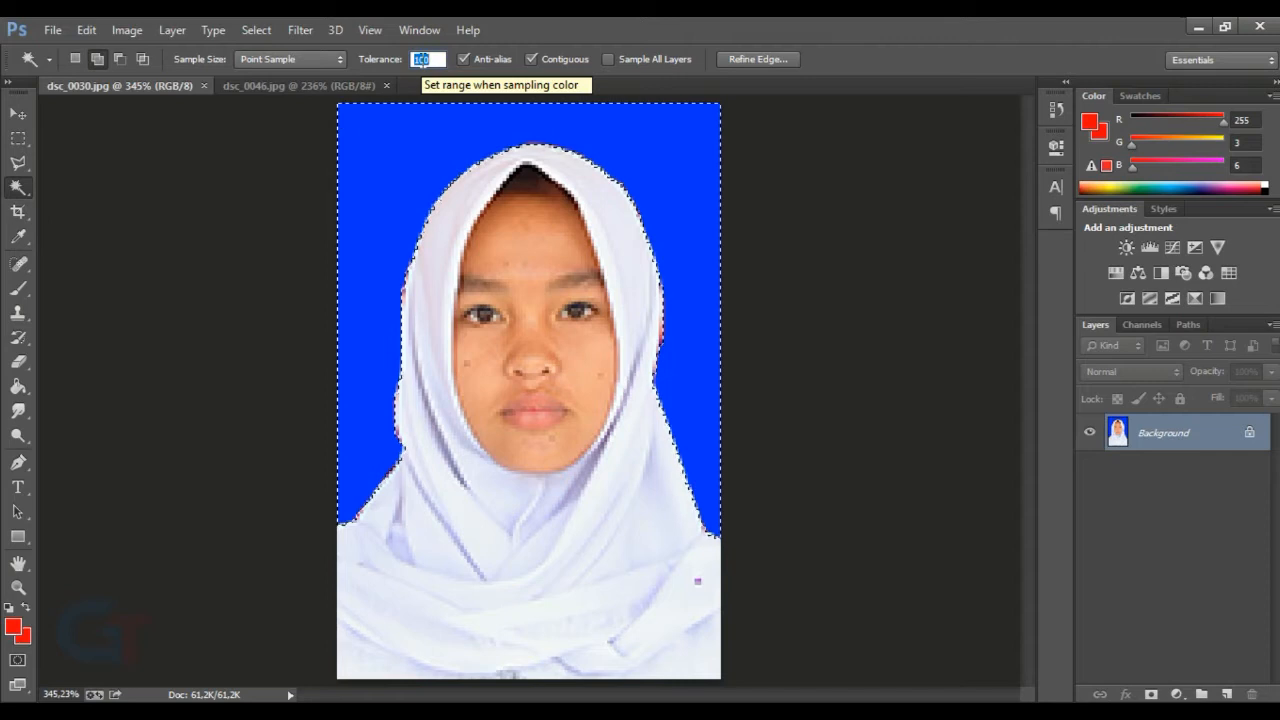
type("30")
left_click(292, 171)
left_click(419, 149)
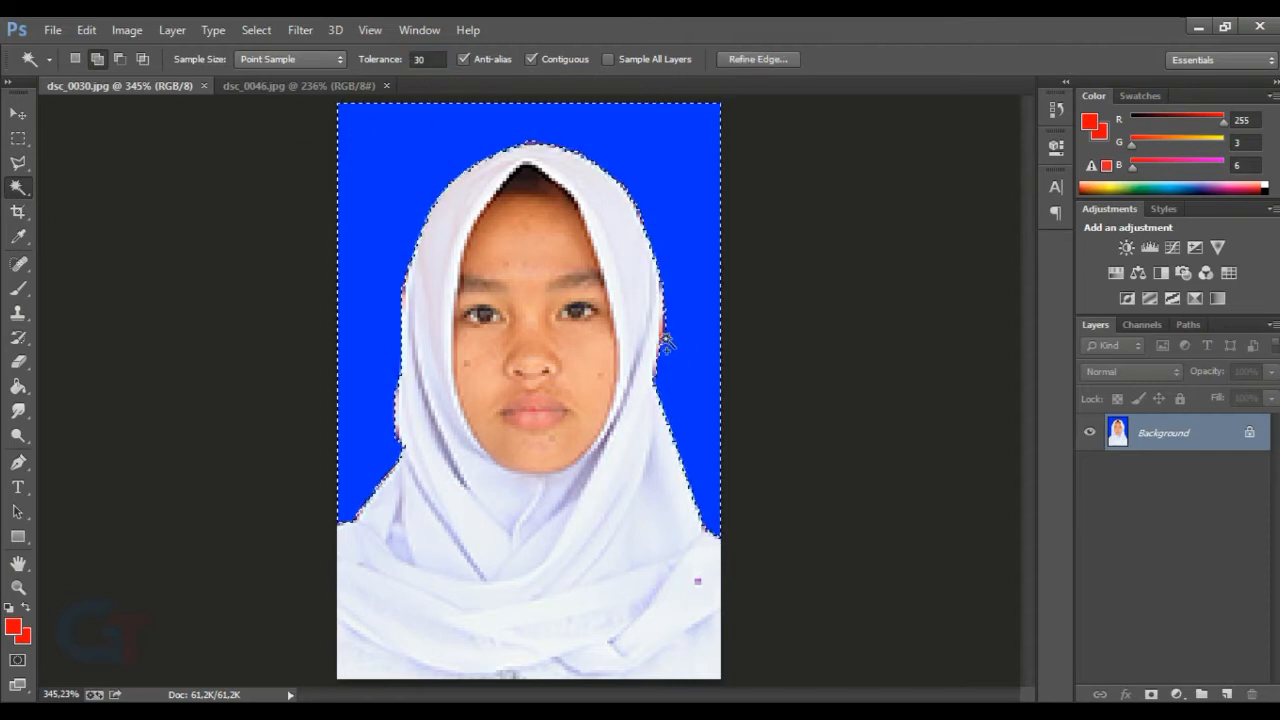
scroll(665, 342, "up", 2)
scroll(666, 342, "down", 2)
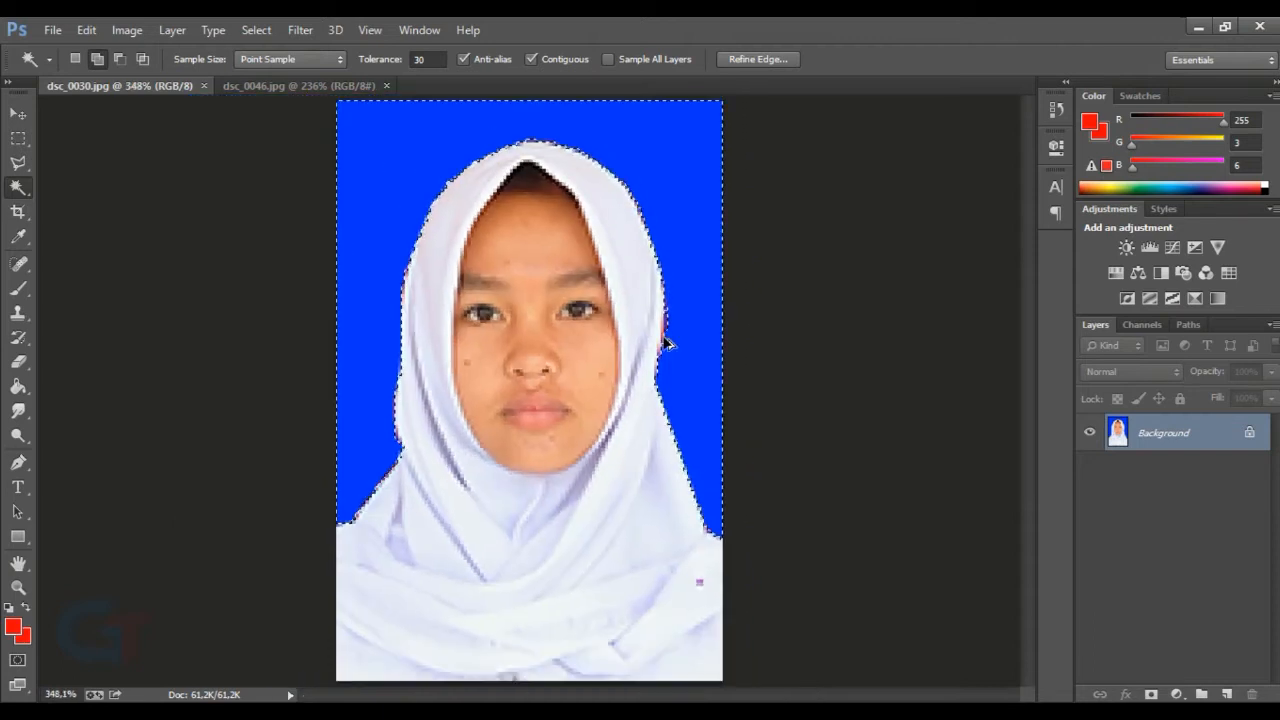
scroll(666, 343, "down", 1)
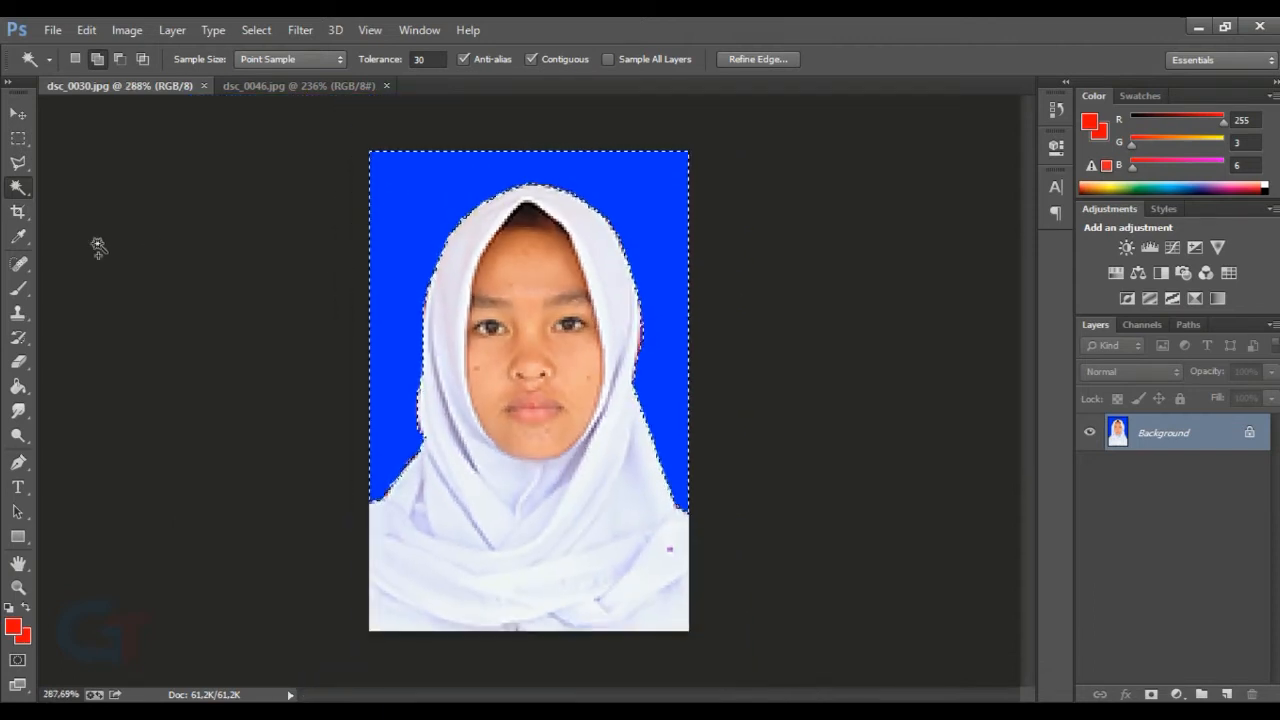
Step: Paint the selected backdrop red with a 167 px brush, clear the selection and save the photo
left_click(18, 288)
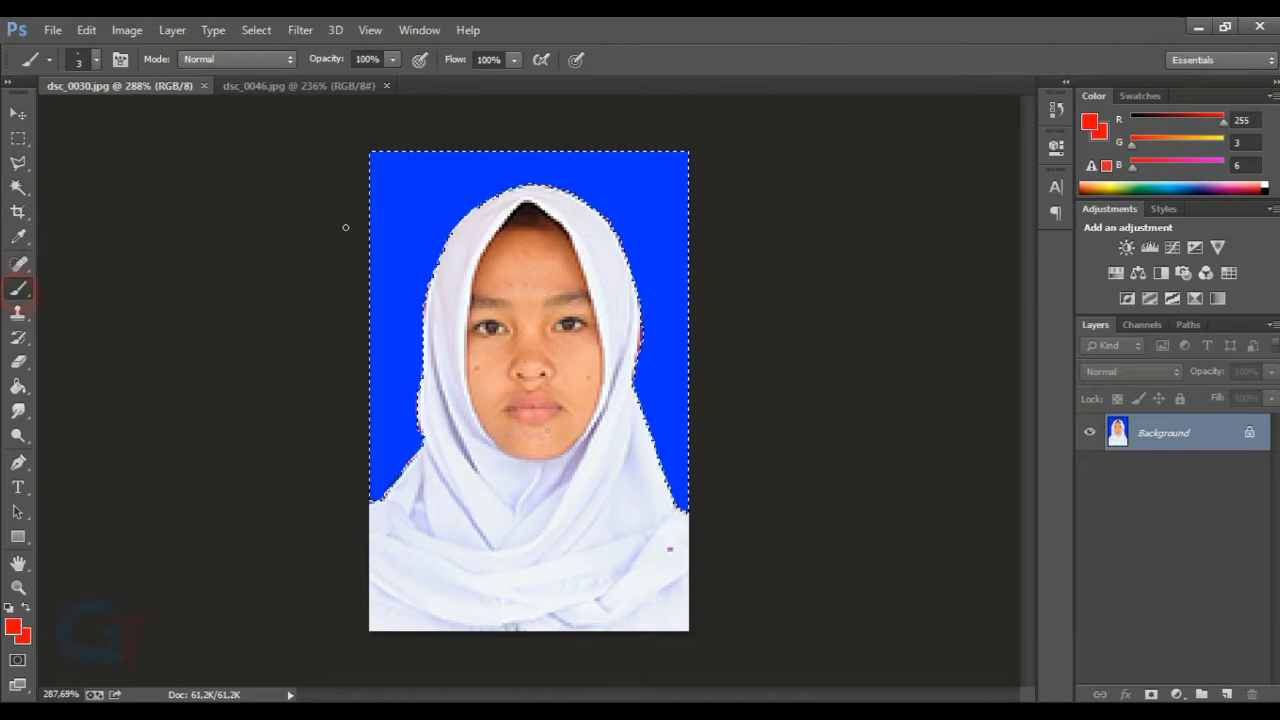
right_click(427, 213)
left_click(600, 260)
mouse_move(420, 206)
left_mouse_down()
mouse_move(412, 473)
mouse_move(663, 234)
mouse_move(614, 200)
left_mouse_up()
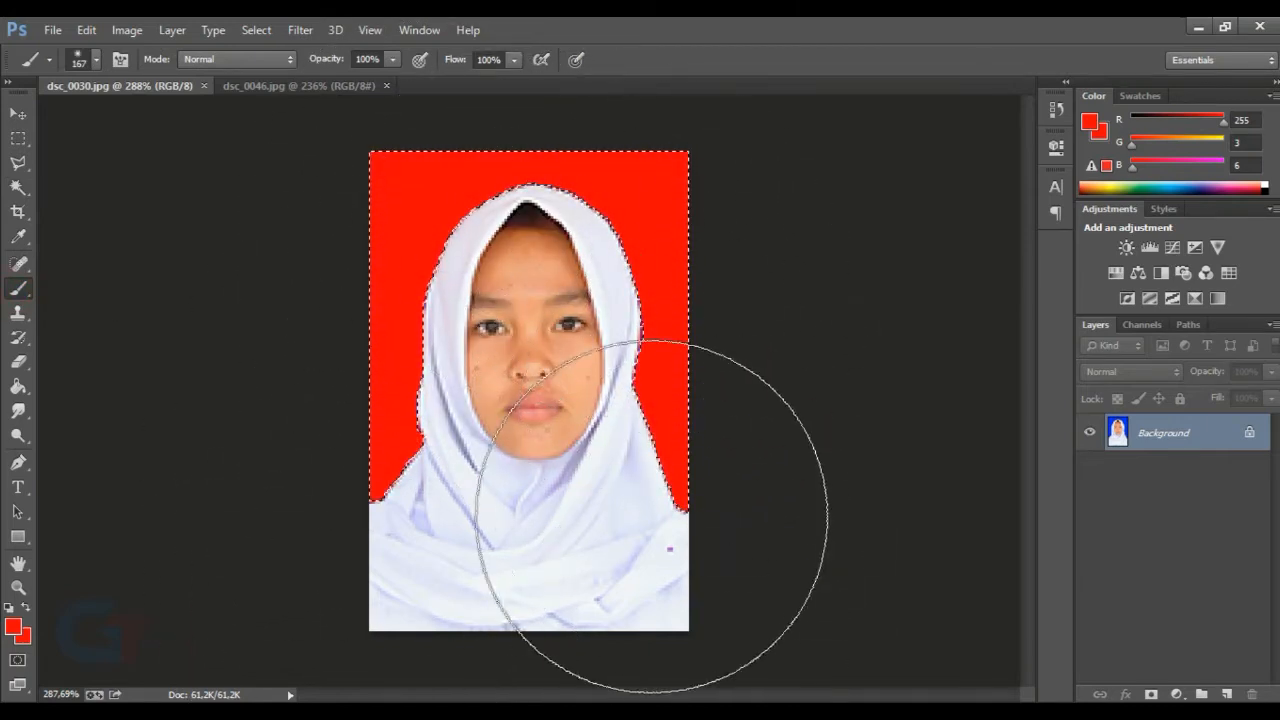
left_click(18, 187)
left_click(110, 200)
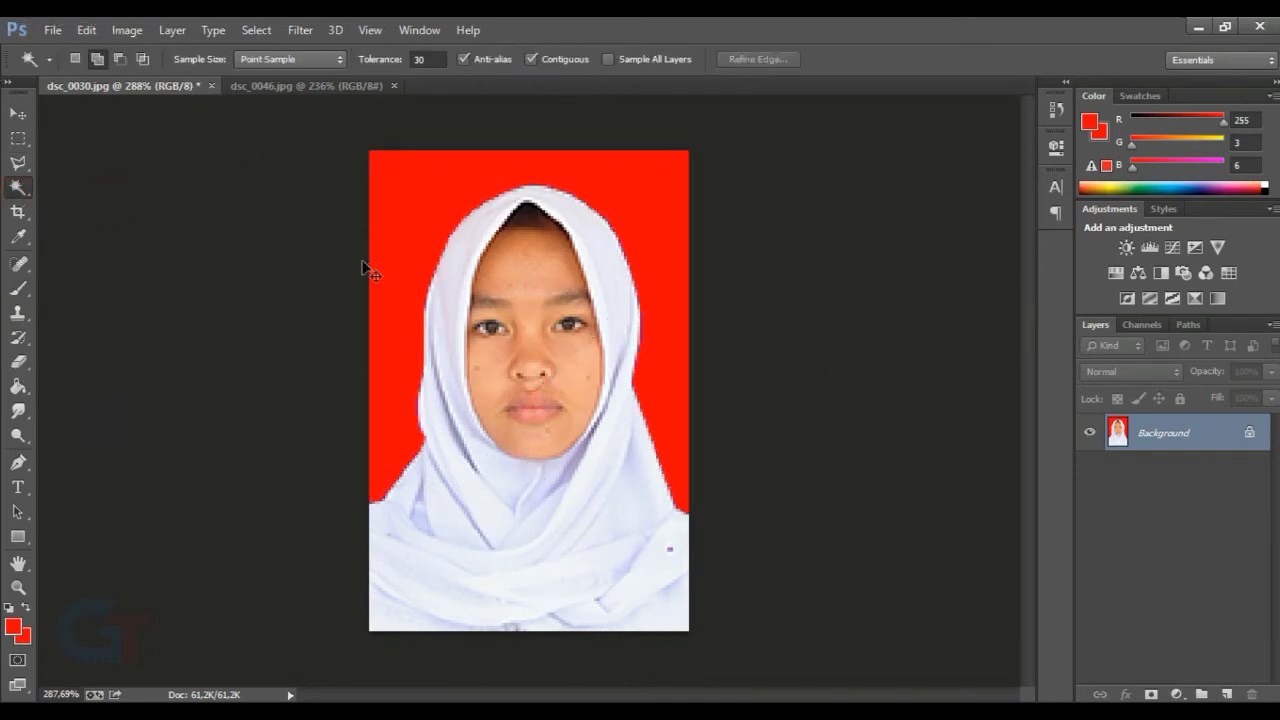
key("ctrl+s")
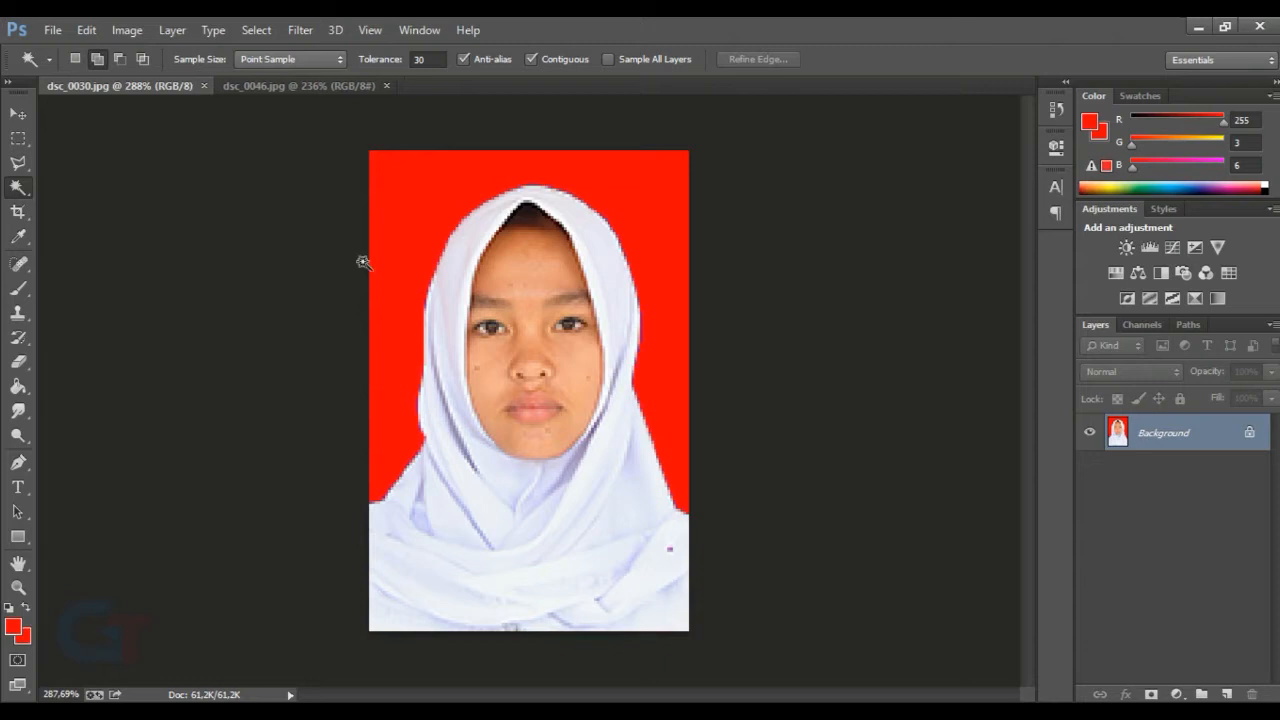
Step: Crop the dsc_0030 portrait to 3 cm by 4 cm at 300 px/in
left_click(19, 212)
left_click(201, 61)
left_click(294, 62)
left_click(376, 62)
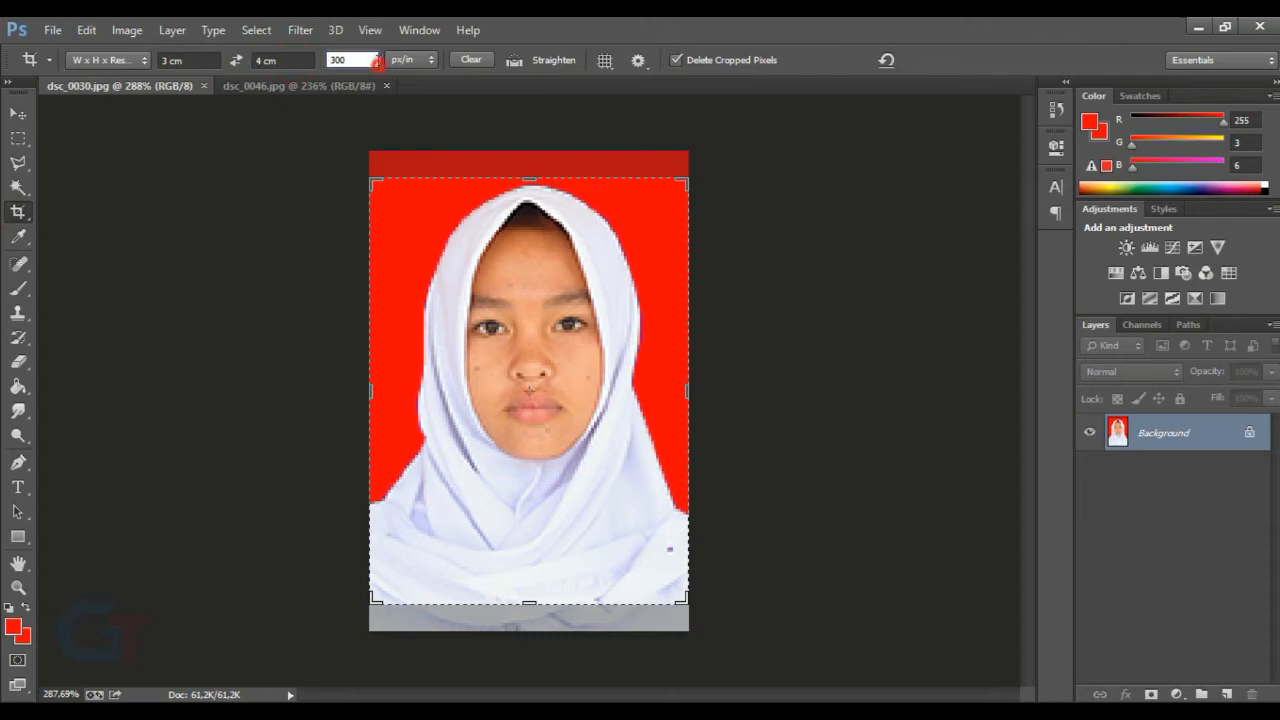
left_click(534, 233)
left_click_drag(533, 231, 533, 243)
key("Return")
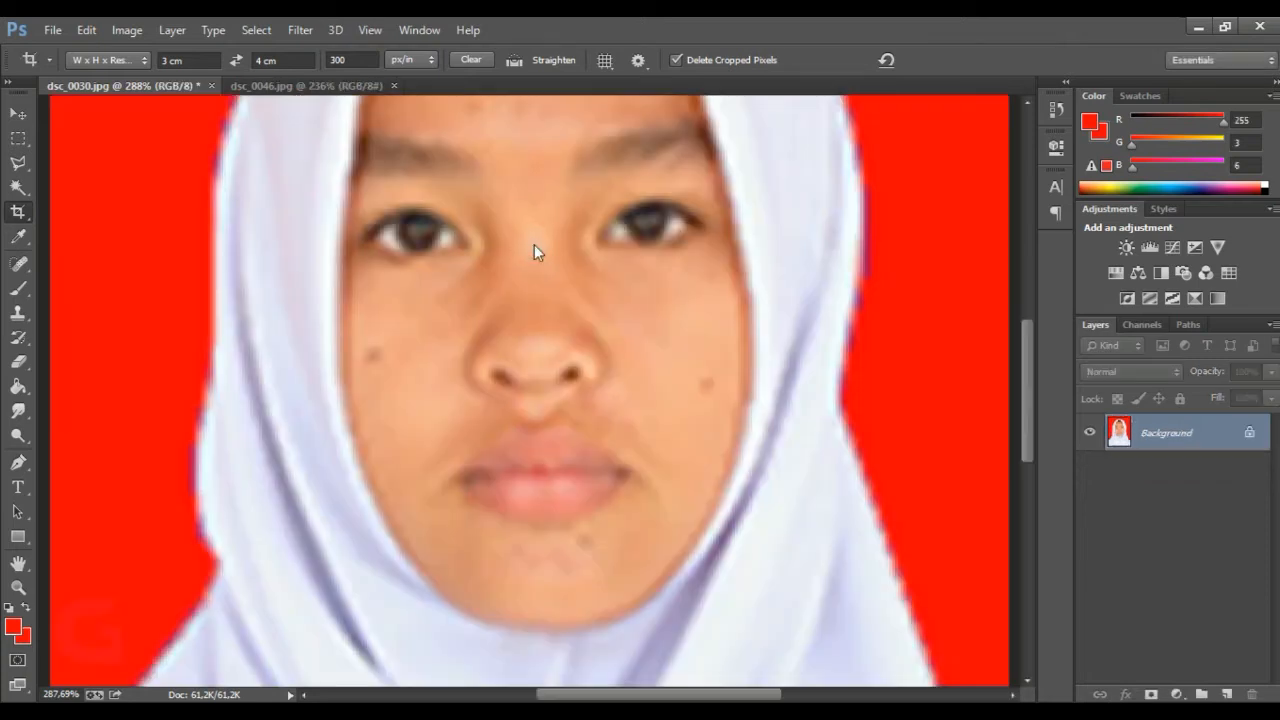
key("ctrl+0")
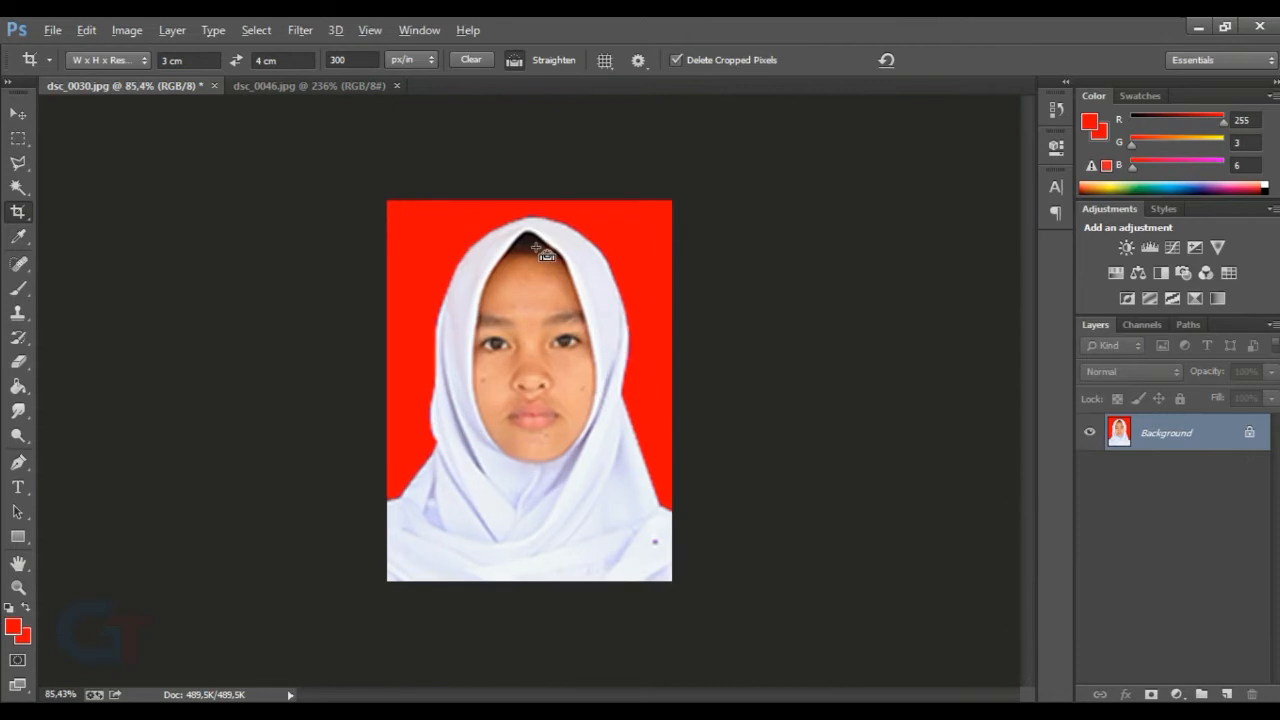
Step: Undo the crop and redo it at the same size, leaving more red space above the head
key("ctrl+z")
left_click(482, 306)
left_click_drag(511, 363, 511, 376)
key("Return")
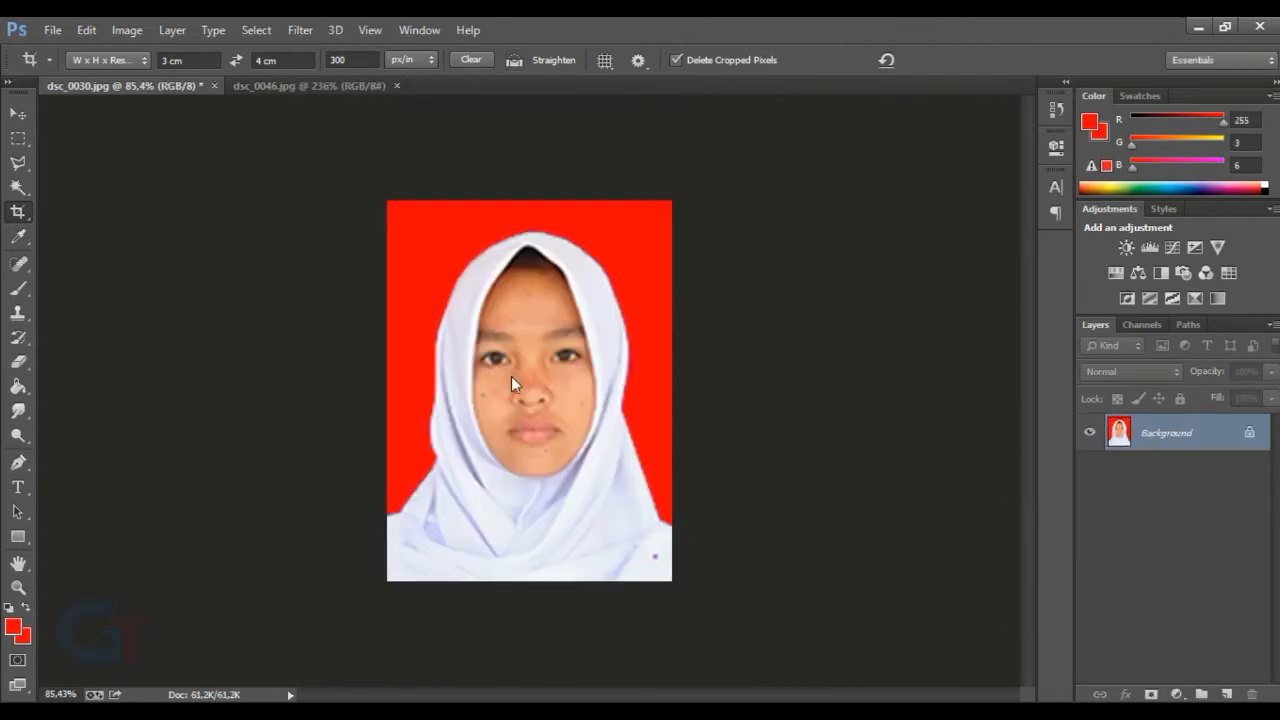
Step: Open the blue-background portrait dsc_0032 from the Pasphoto folder
left_click(62, 30)
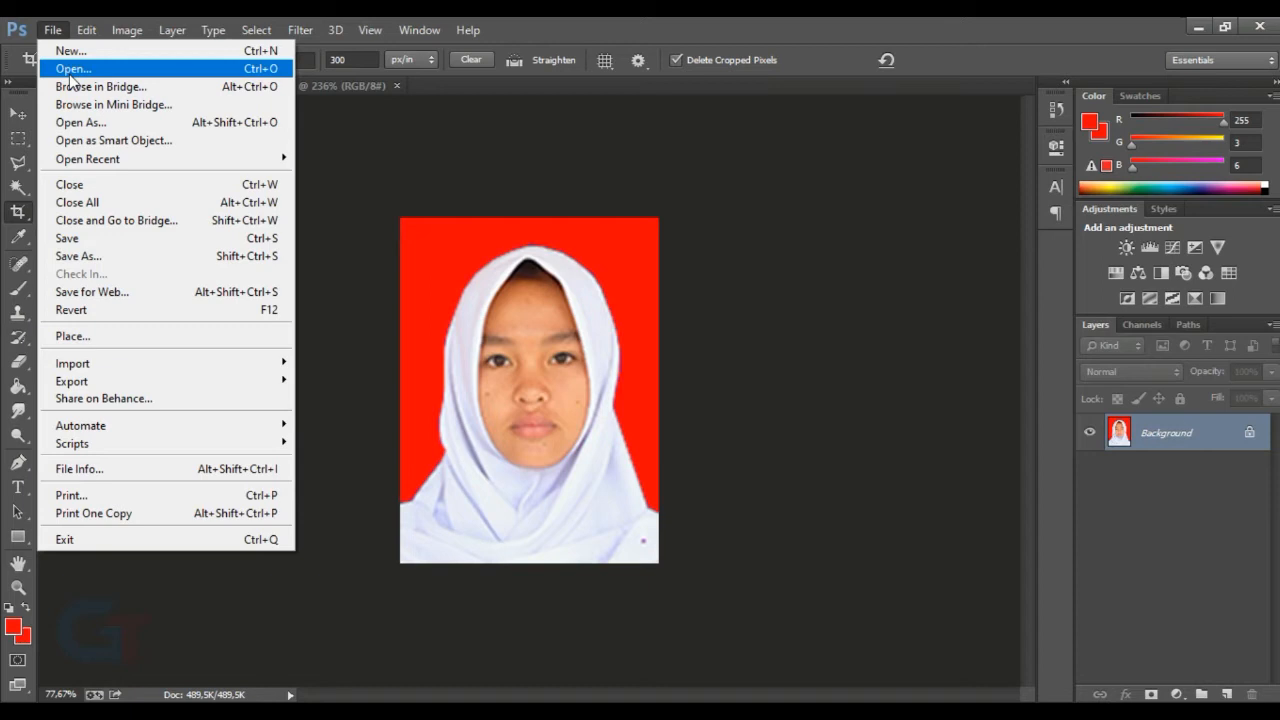
left_click(70, 72)
double_click(447, 190)
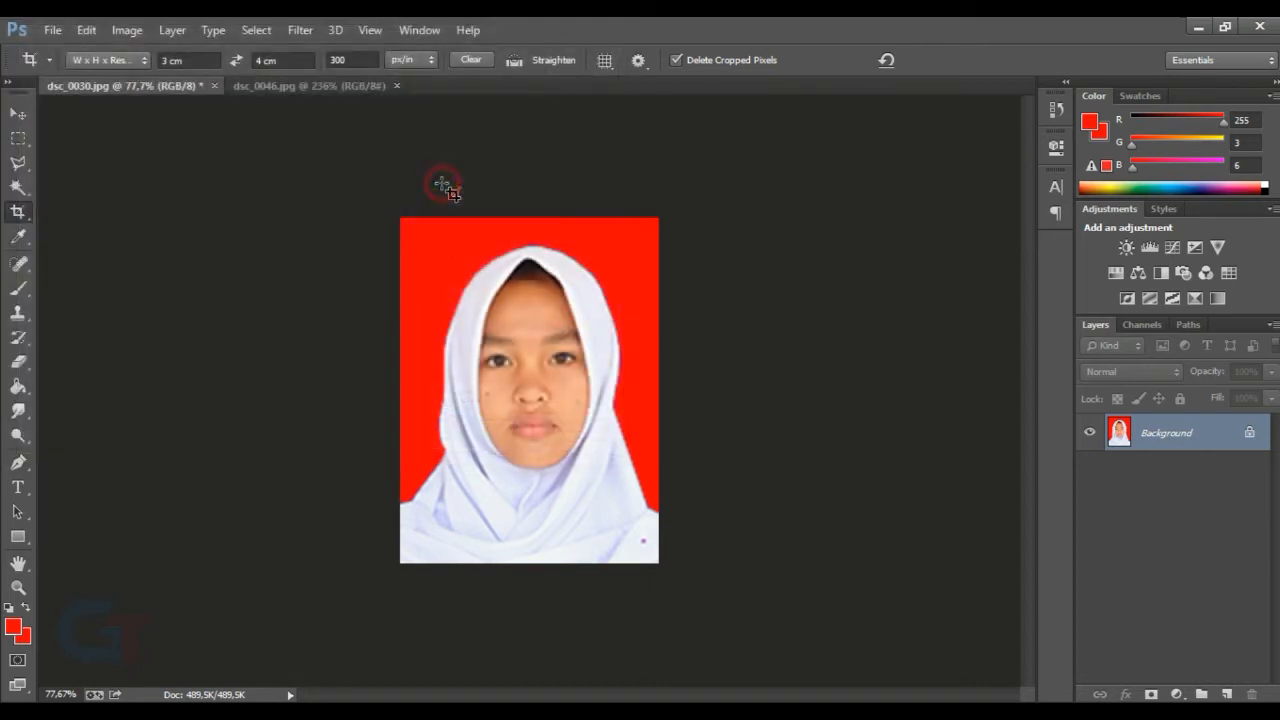
scroll(547, 382, "up", 7)
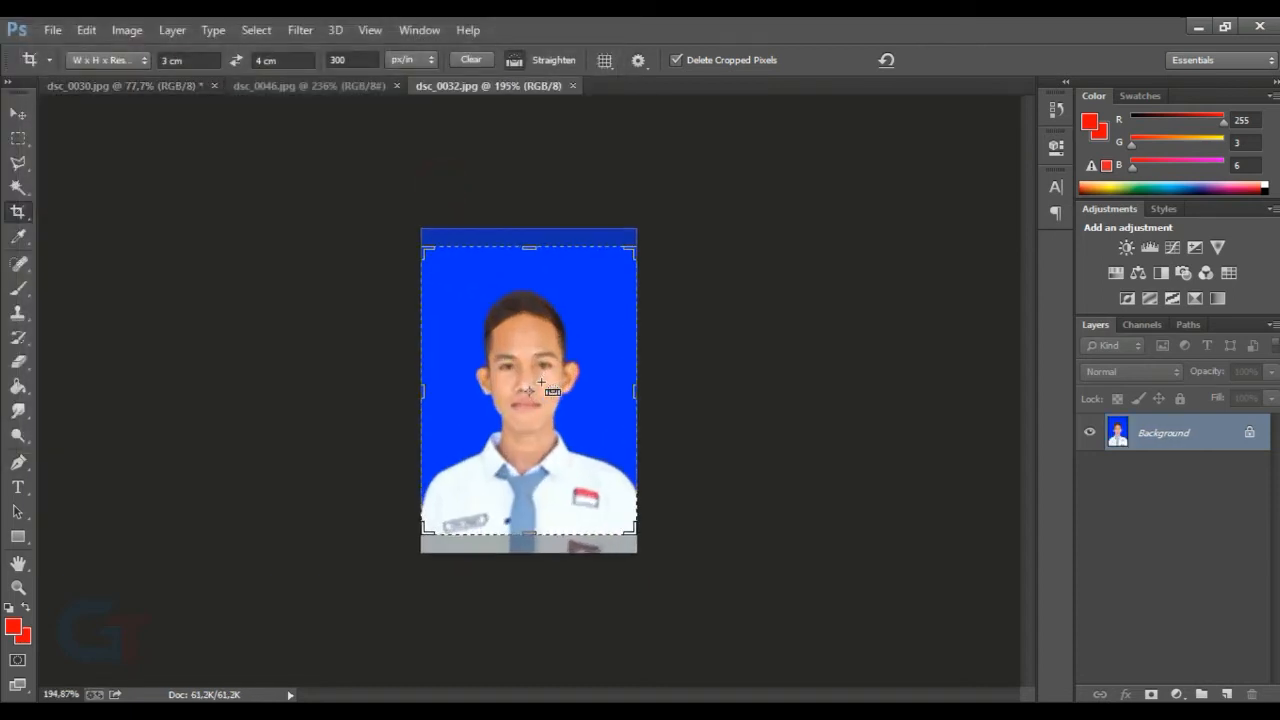
Step: Duplicate the Background layer of dsc_0032 as Background copy and hide the original layer
left_click(18, 114)
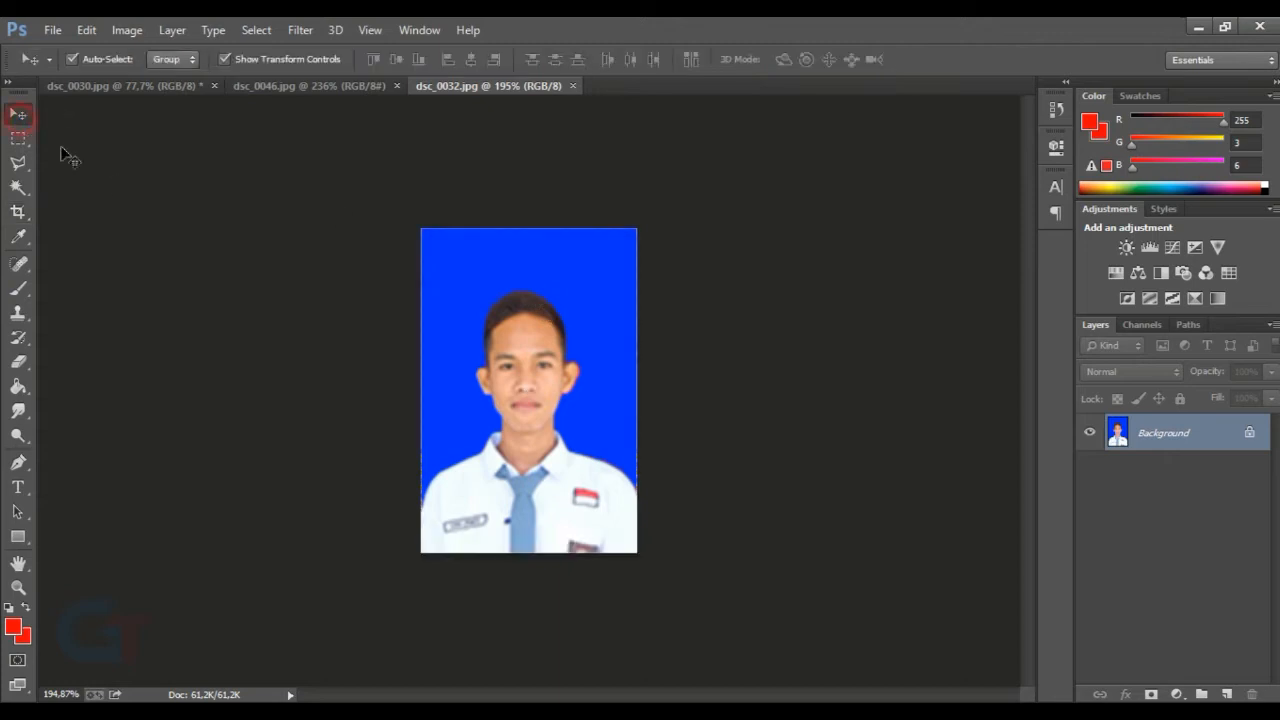
key("l")
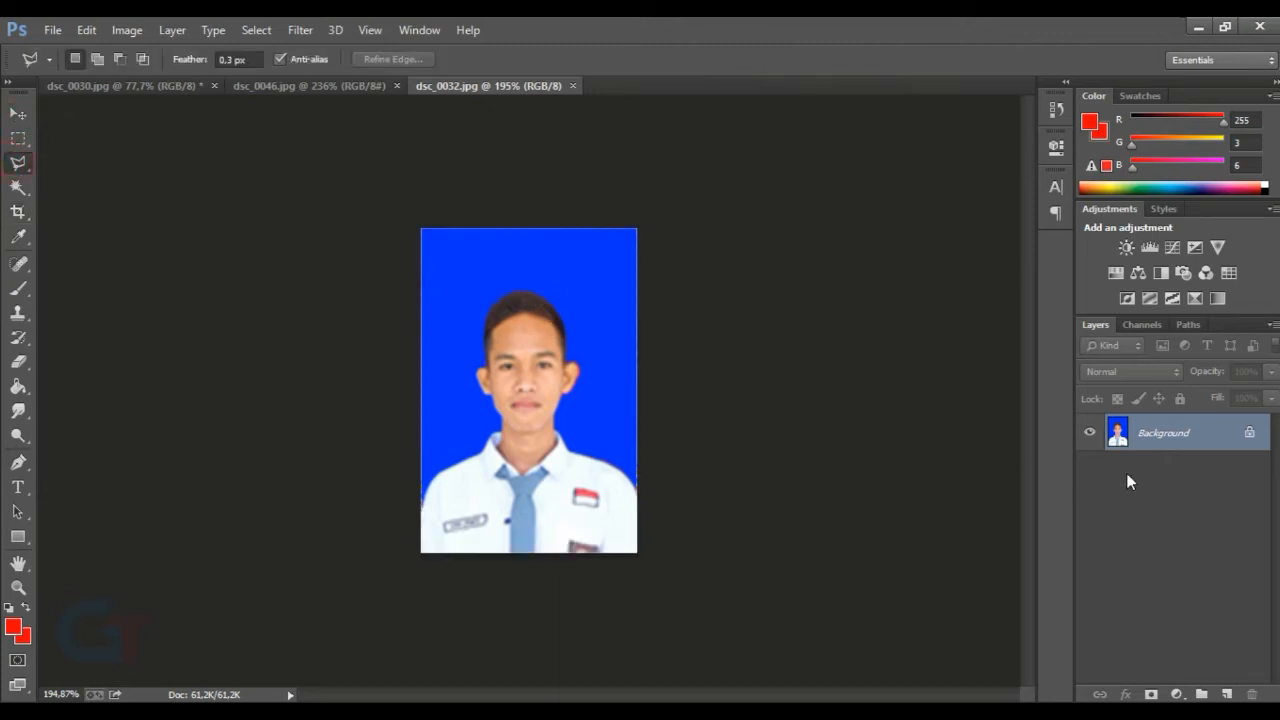
right_click(1227, 442)
left_click(1197, 474)
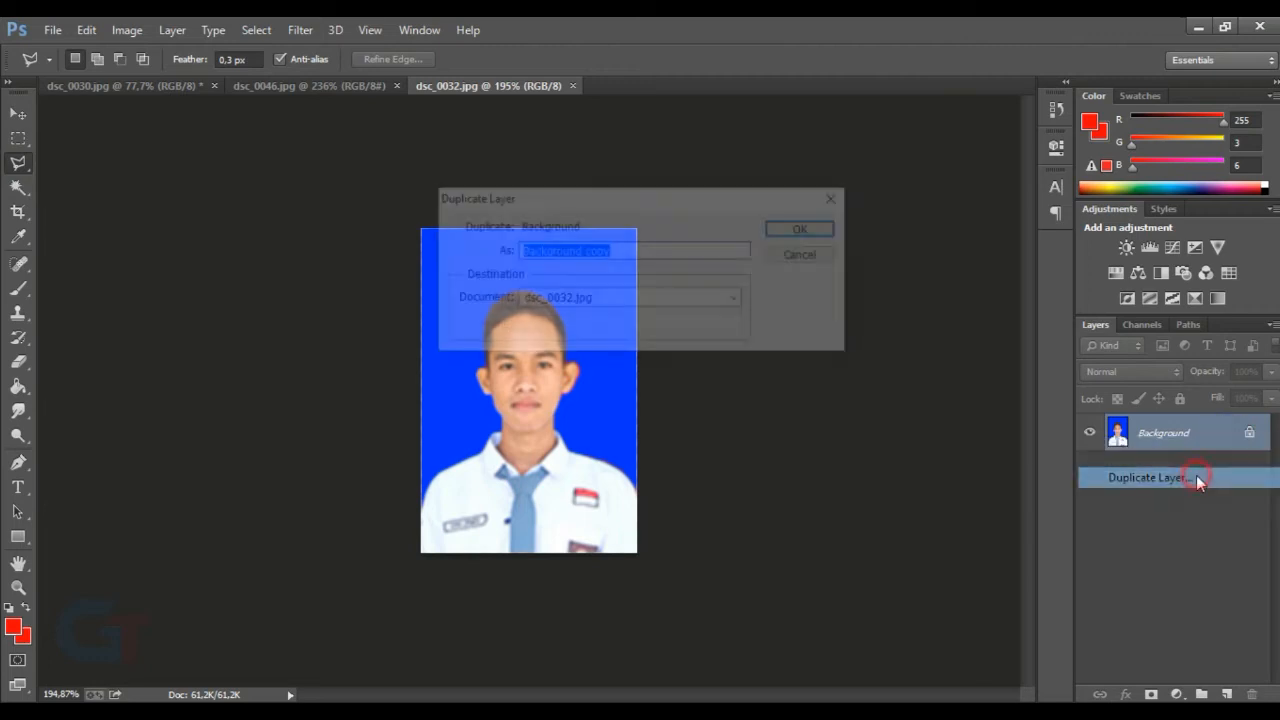
left_click(806, 229)
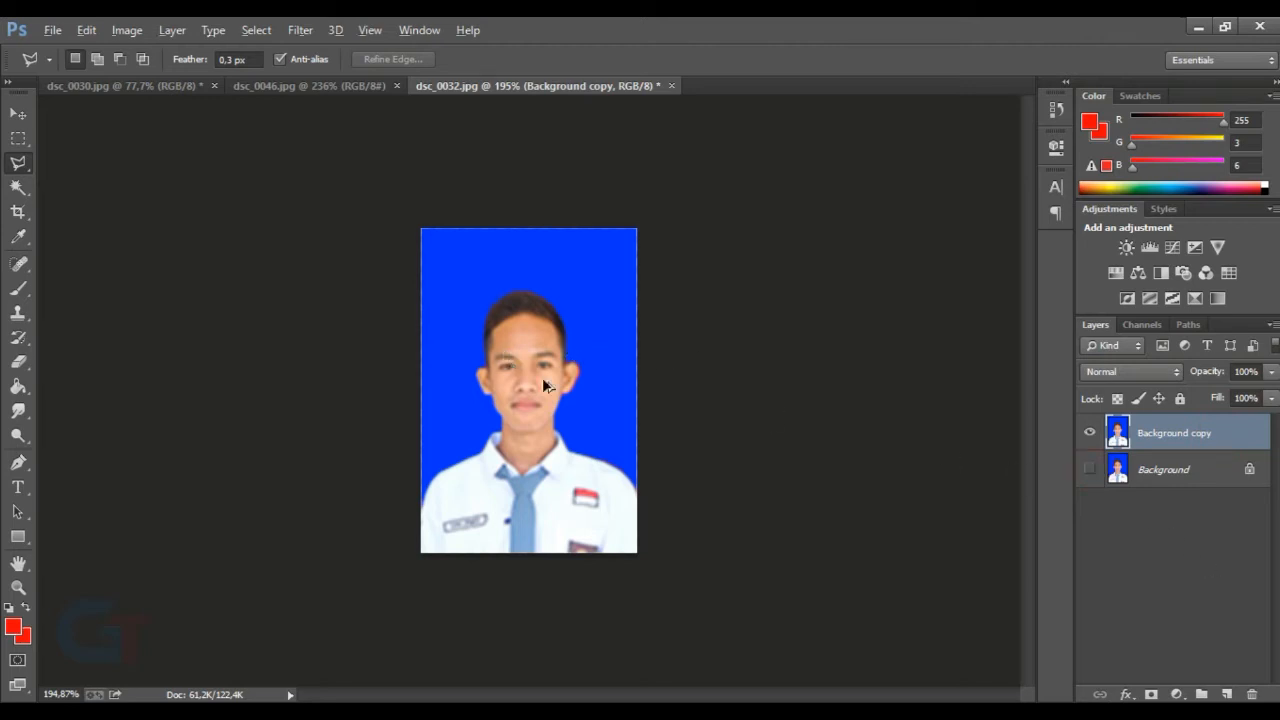
Step: Set the Polygonal Lasso feather to 0,4 px
scroll(491, 373, "up", 1)
scroll(437, 449, "up", 2)
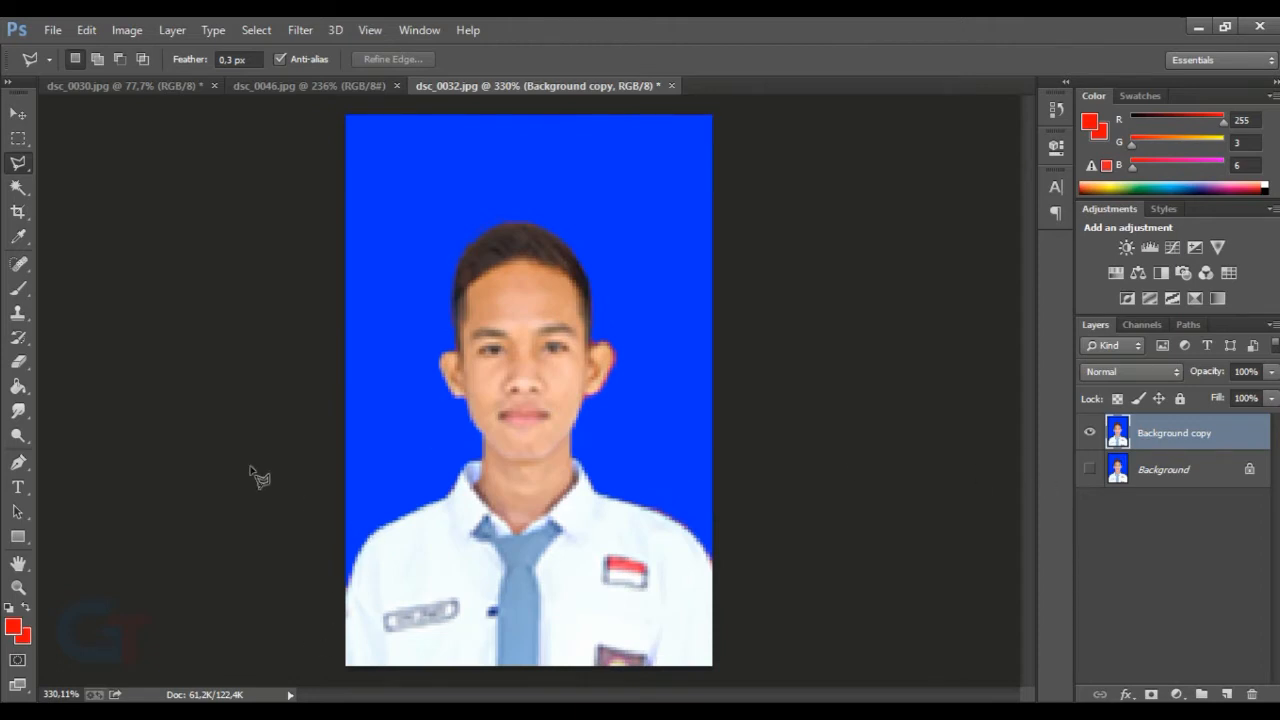
left_click(237, 60)
left_click(309, 465)
left_click(326, 605)
left_click(347, 585)
key("Escape")
Step: Start a Polygonal Lasso outline at the photo's left edge and trace the lower curve of the left shoulder
left_click(20, 172)
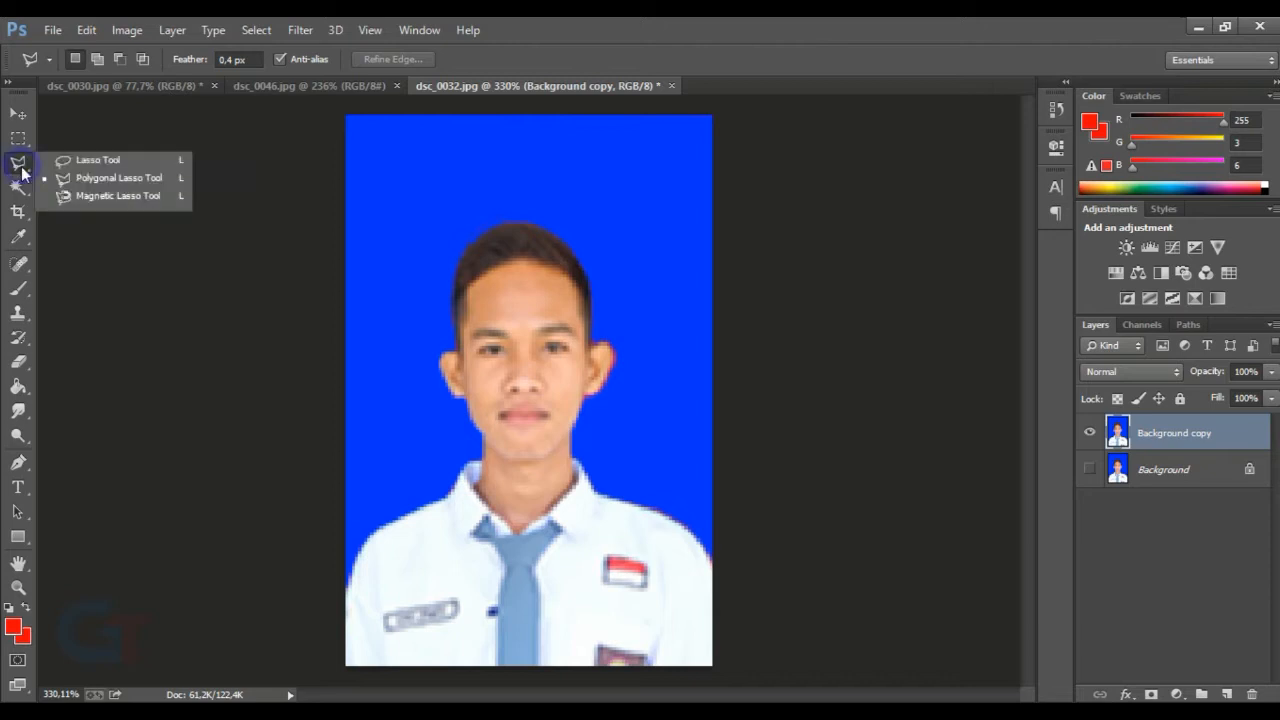
left_click(110, 180)
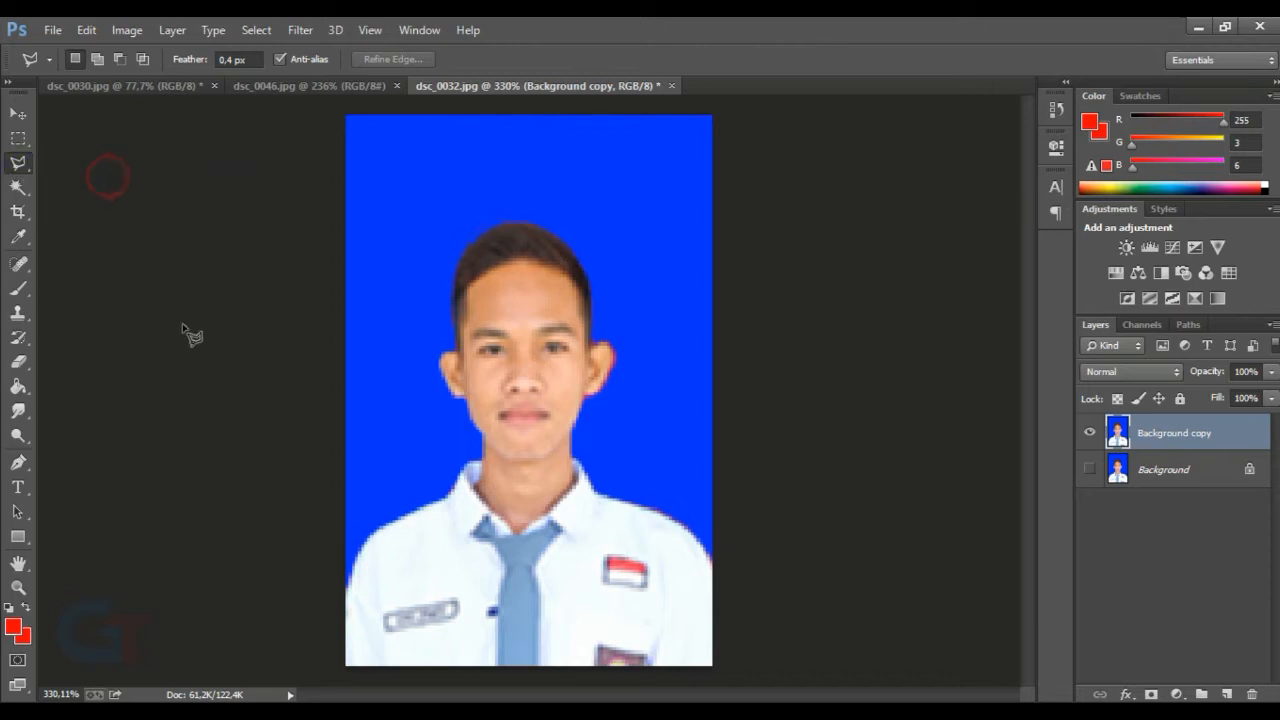
scroll(349, 590, "up", 2)
left_click(343, 600)
left_click(355, 560)
left_click(363, 542)
left_click(372, 527)
left_click(385, 517)
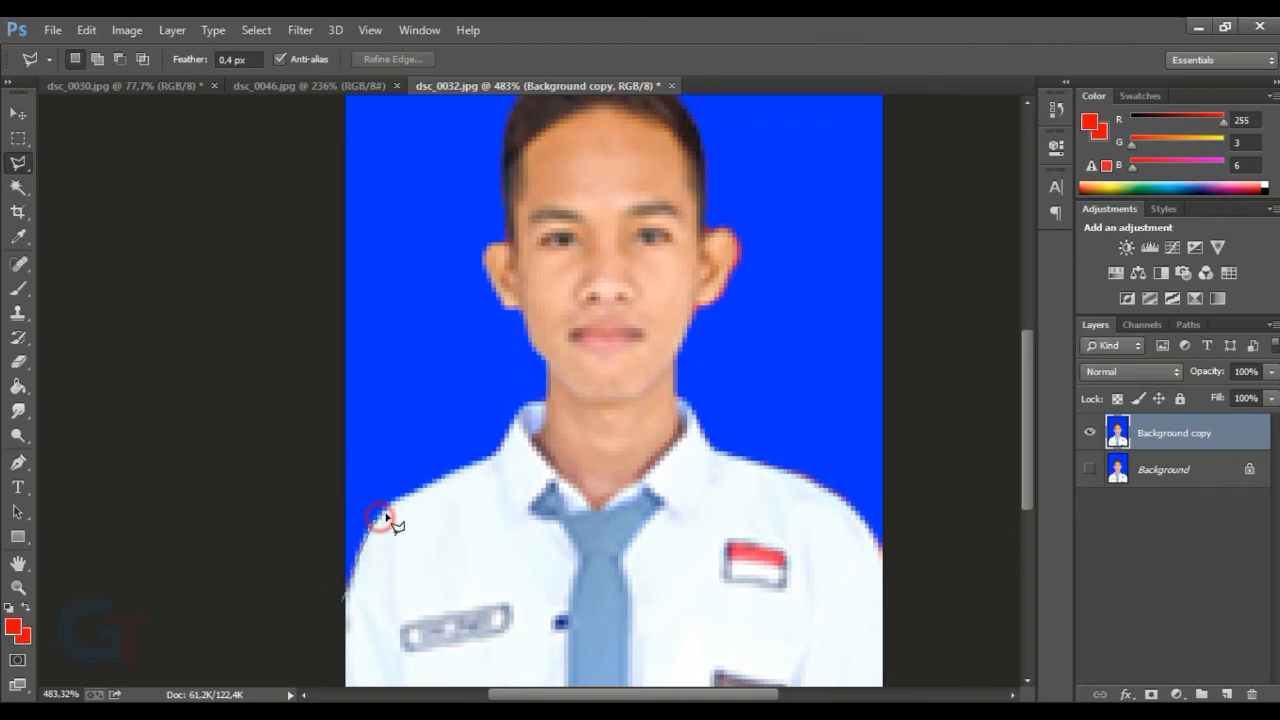
Step: Continue the lasso outline along the upper left shoulder and around the shirt collar to the neck
left_click(409, 496)
left_click(464, 470)
left_click(484, 460)
left_click(495, 456)
left_click(512, 428)
left_click(521, 410)
left_click(529, 404)
left_click(545, 400)
Step: Trace the lasso outline up the left side of the neck, jaw, ear and hair to the top of the head
left_click(548, 364)
left_click(533, 341)
left_click(522, 310)
left_click(498, 302)
left_click(483, 260)
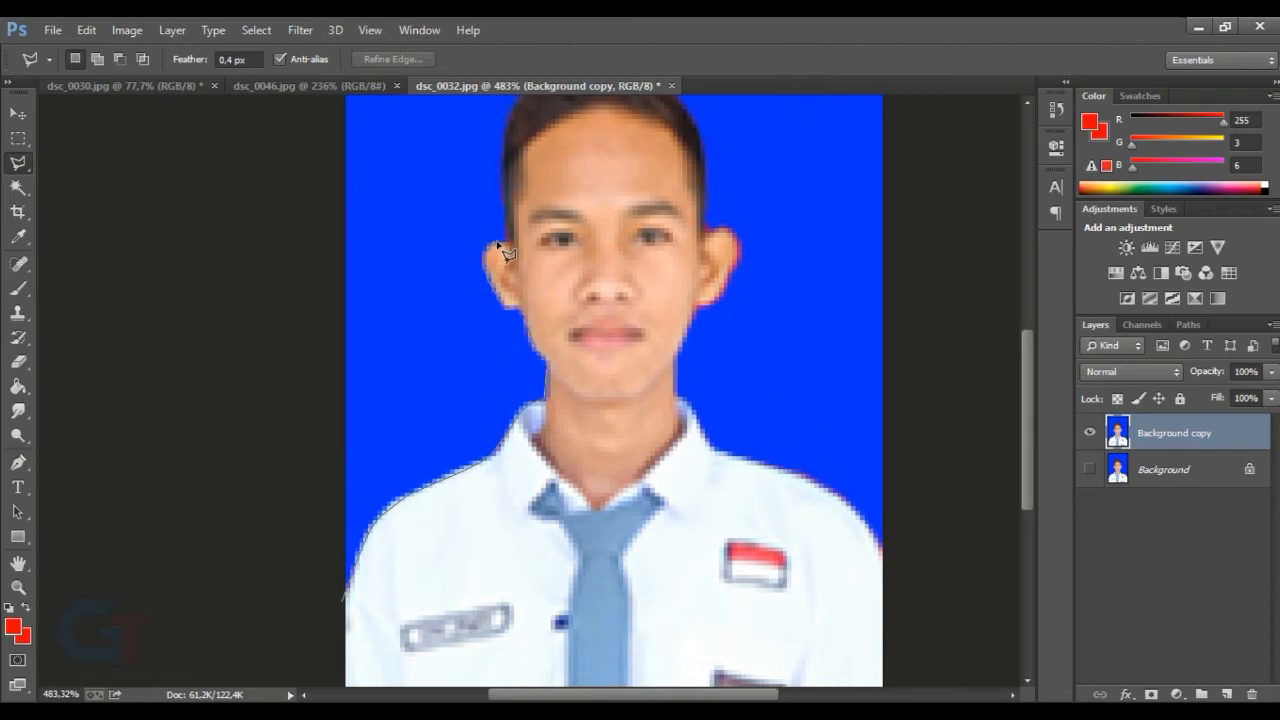
left_click(502, 177)
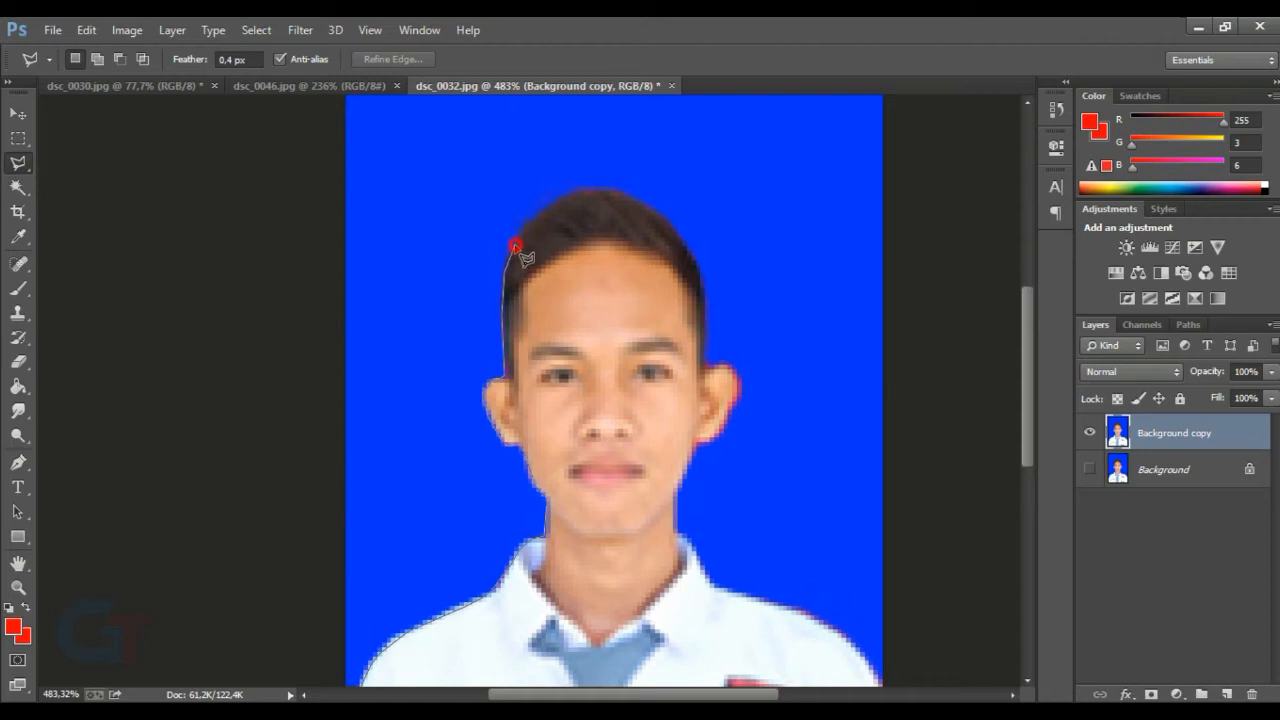
left_click(593, 191)
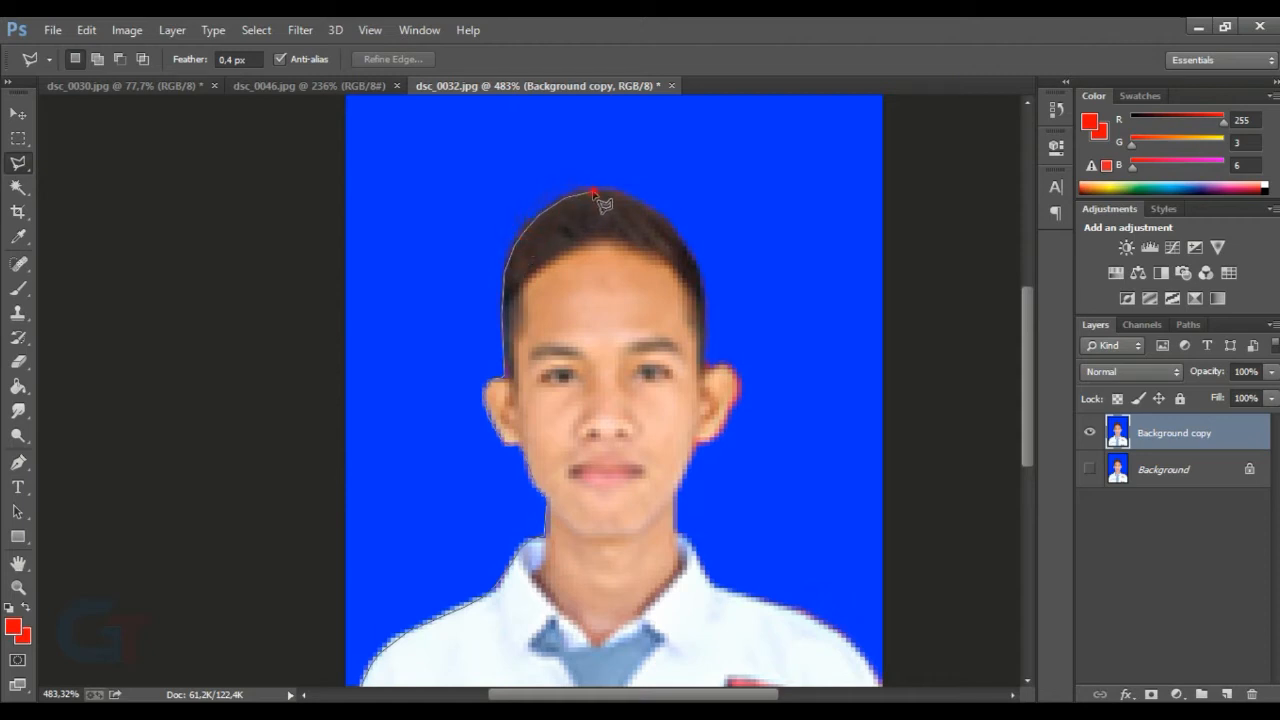
Step: Trace the lasso outline from the top of the head down the right side of the hair, ear and jaw
left_click(663, 218)
left_click(679, 232)
left_click(689, 248)
left_click(700, 264)
left_click(708, 352)
left_click(722, 430)
left_click(700, 446)
left_click(675, 524)
Step: Trace the lasso outline around the right side of the collar and along the right shoulder past the photo's edge
left_click(678, 537)
left_click(688, 543)
left_click(690, 544)
left_click(697, 558)
left_click(714, 586)
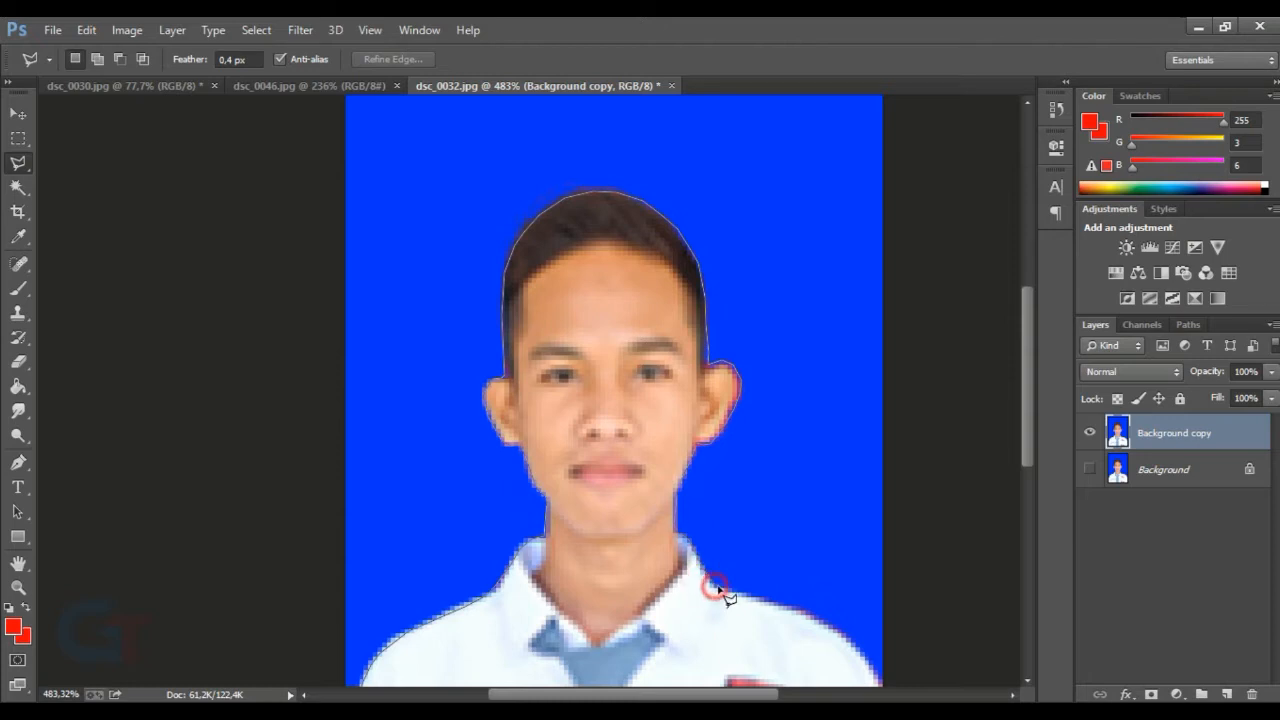
left_click(820, 622)
scroll(845, 640, "down", 3)
left_click(847, 555)
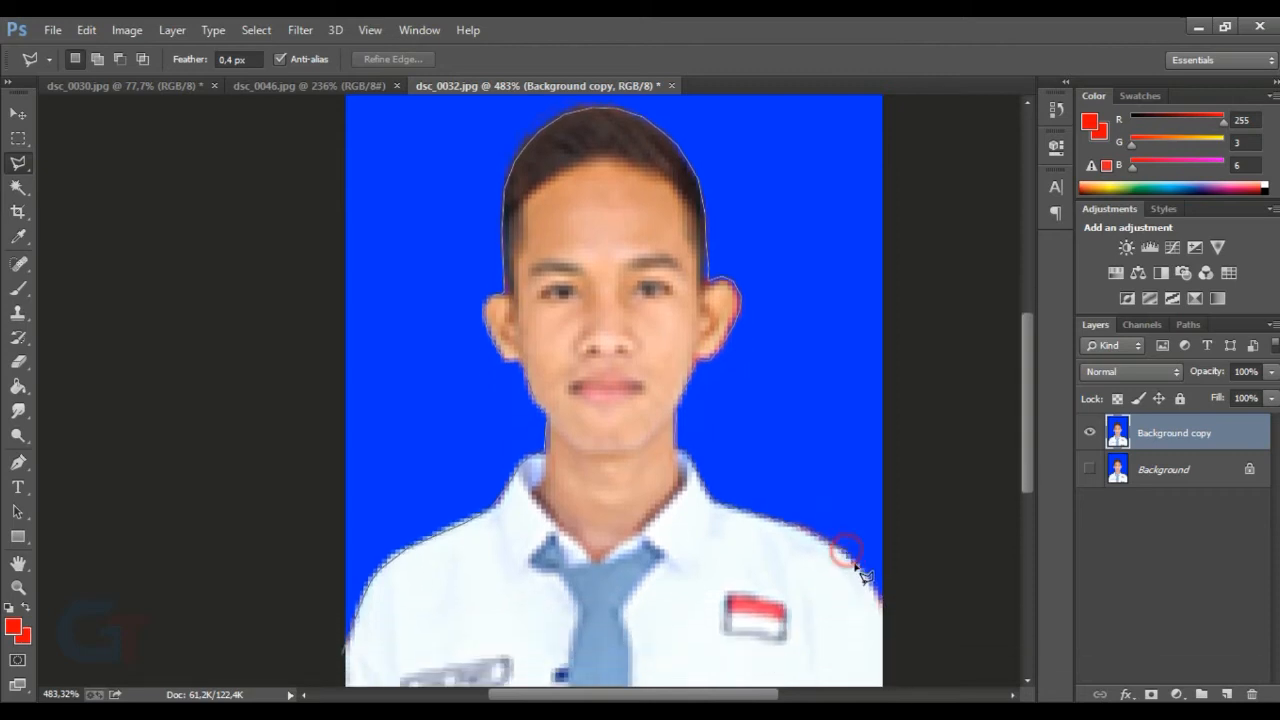
left_click(870, 589)
left_click(890, 611)
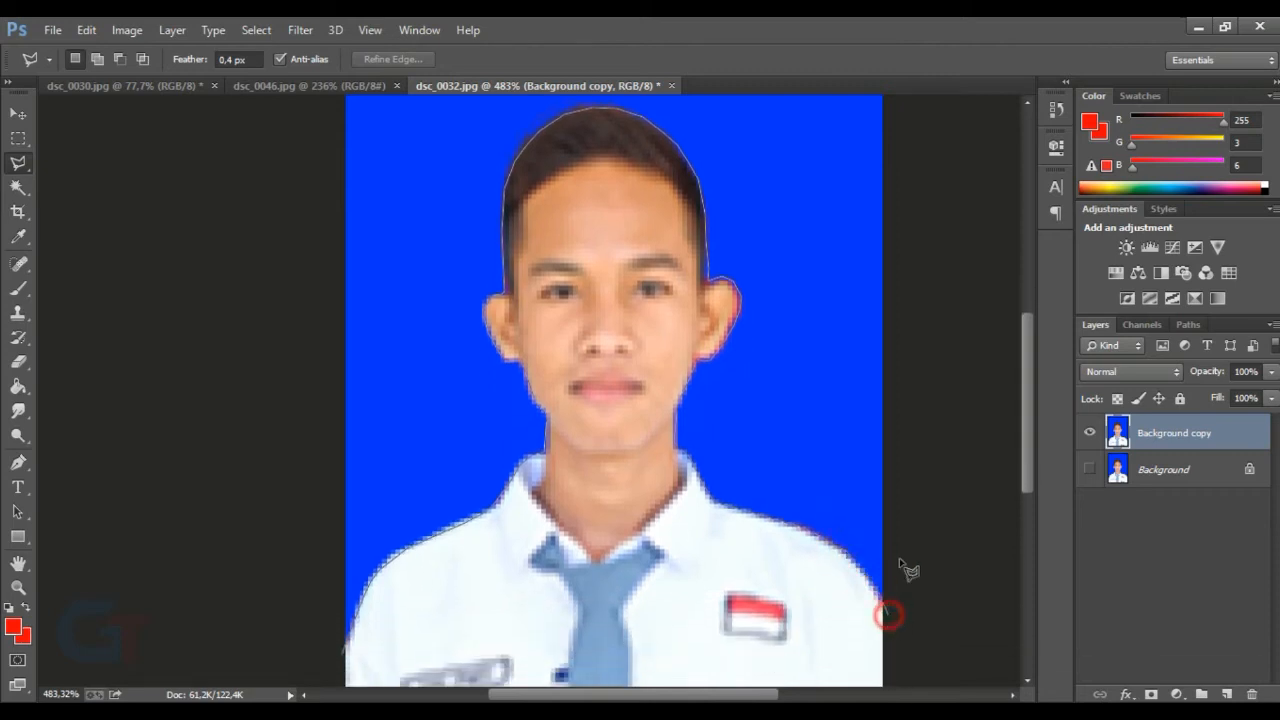
Step: Close the lasso outline around the outside of the photo so that the blue background is selected
left_click(925, 239)
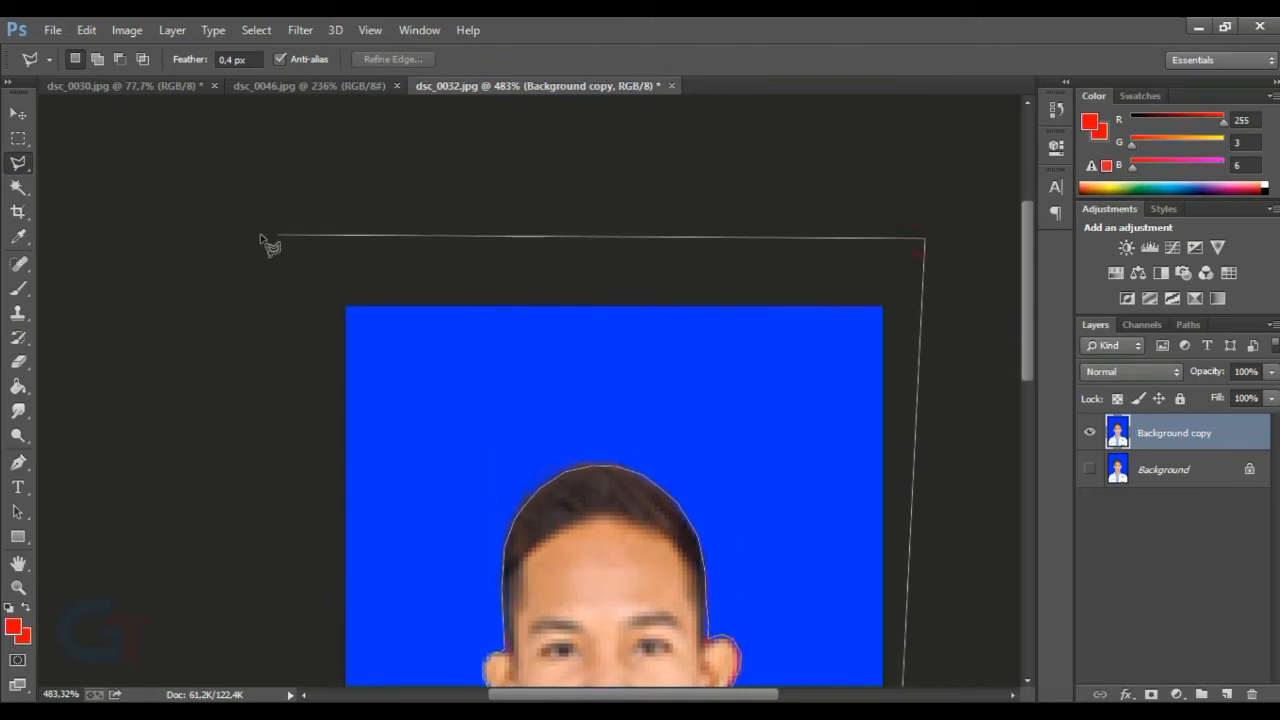
left_click(263, 236)
scroll(255, 400, "down", 10)
left_click(243, 566)
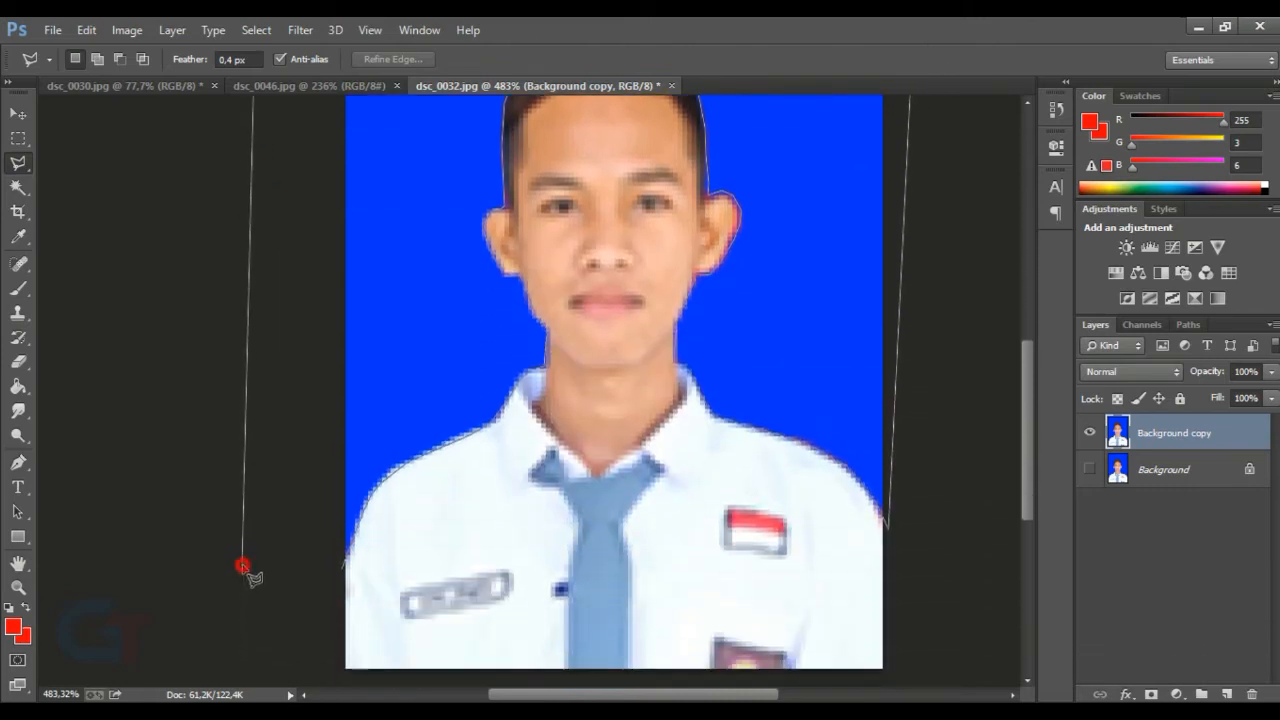
double_click(315, 577)
Step: Paint the selected blue background solid red with the Brush tool
left_click(18, 288)
mouse_move(257, 286)
left_mouse_down()
mouse_move(371, 286)
mouse_move(403, 392)
mouse_move(686, 163)
mouse_move(810, 125)
left_mouse_up()
scroll(671, 366, "down", 5)
mouse_move(647, 253)
left_mouse_down()
mouse_move(343, 205)
mouse_move(600, 271)
mouse_move(500, 284)
left_mouse_up()
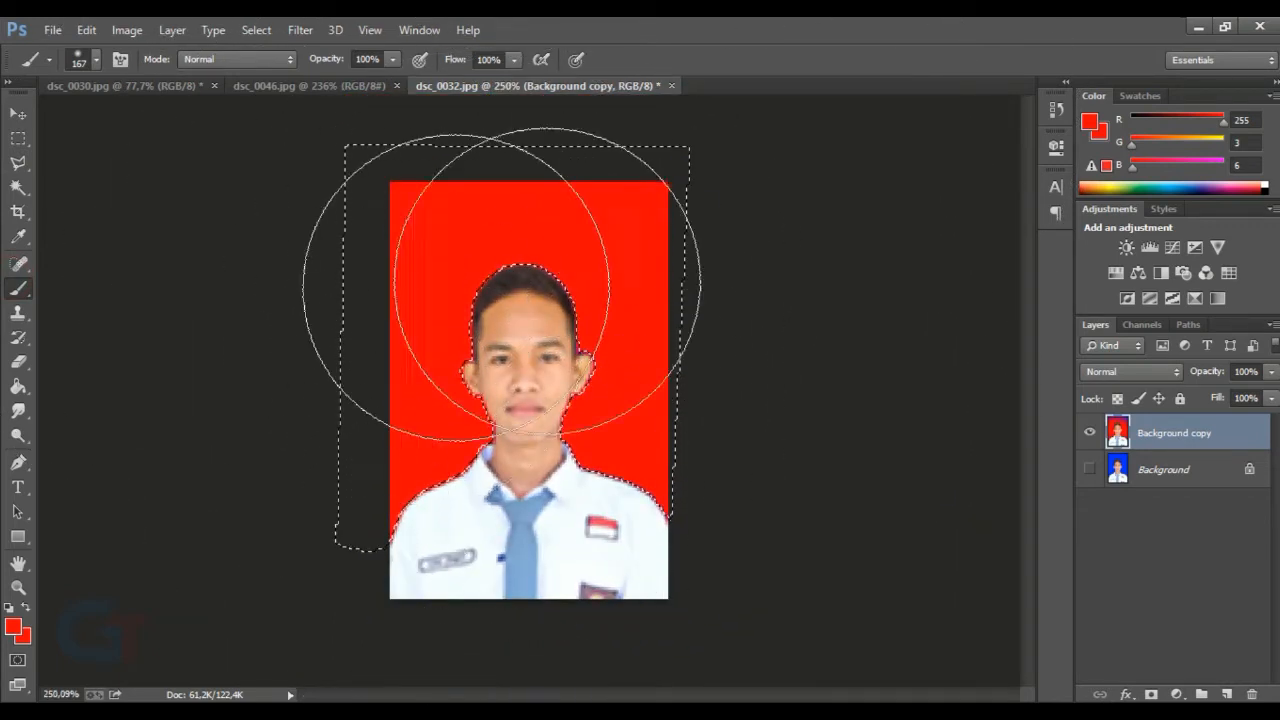
Step: Clear the selection with the Magic Wand and inspect the edges of the red background
left_click(16, 190)
left_click(183, 229)
scroll(416, 449, "up", 5)
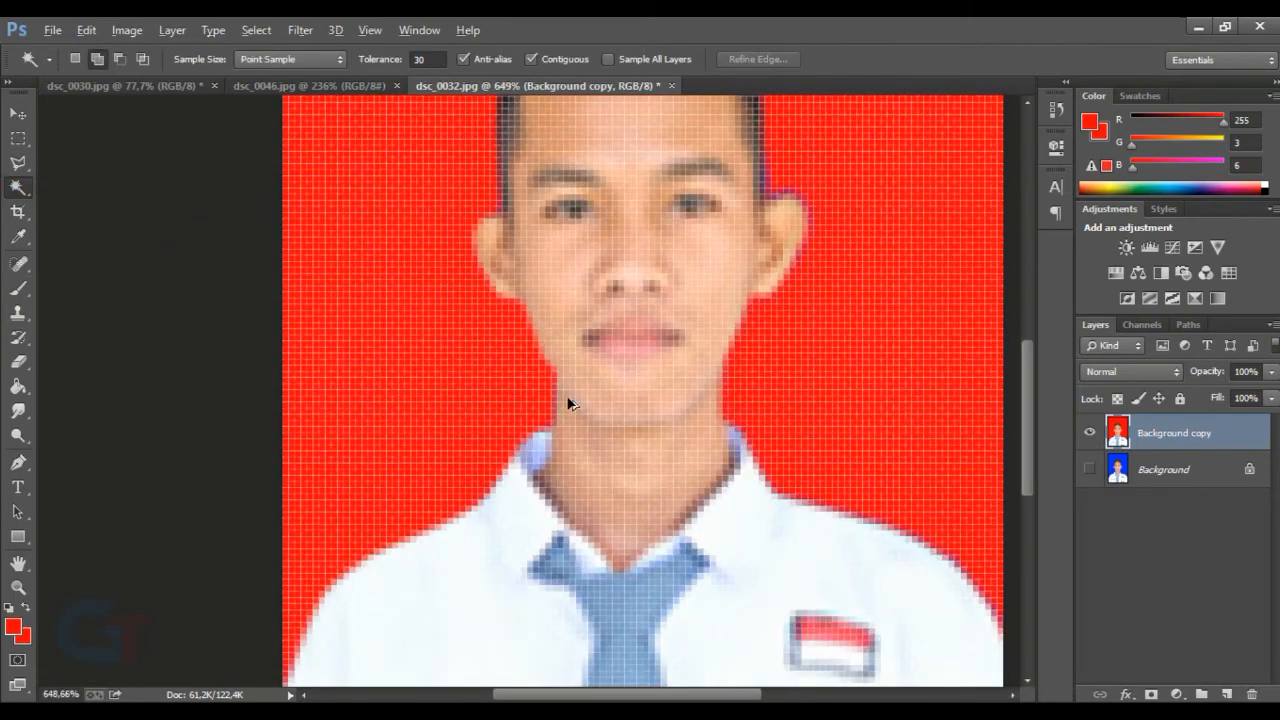
scroll(508, 338, "down", 5)
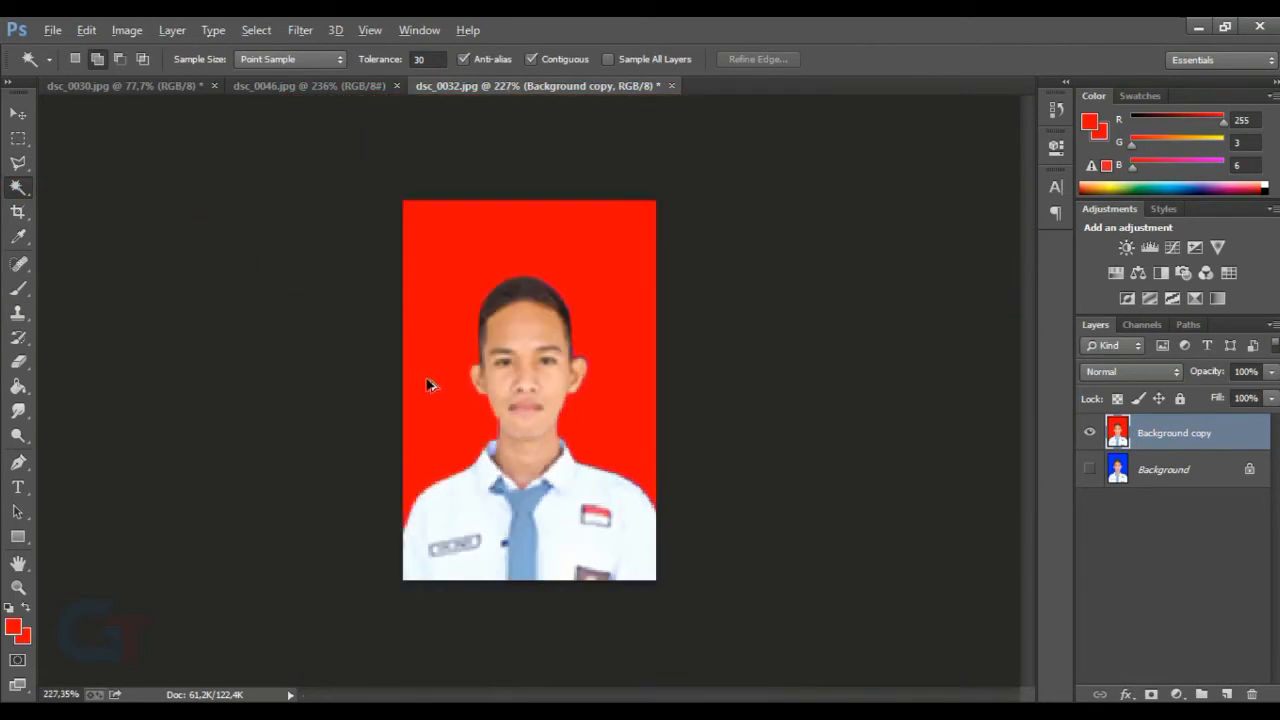
Step: Crop the dsc_0032 portrait to 3 cm by 4 cm at 300 px/in, framing the head and shoulders
left_click(16, 212)
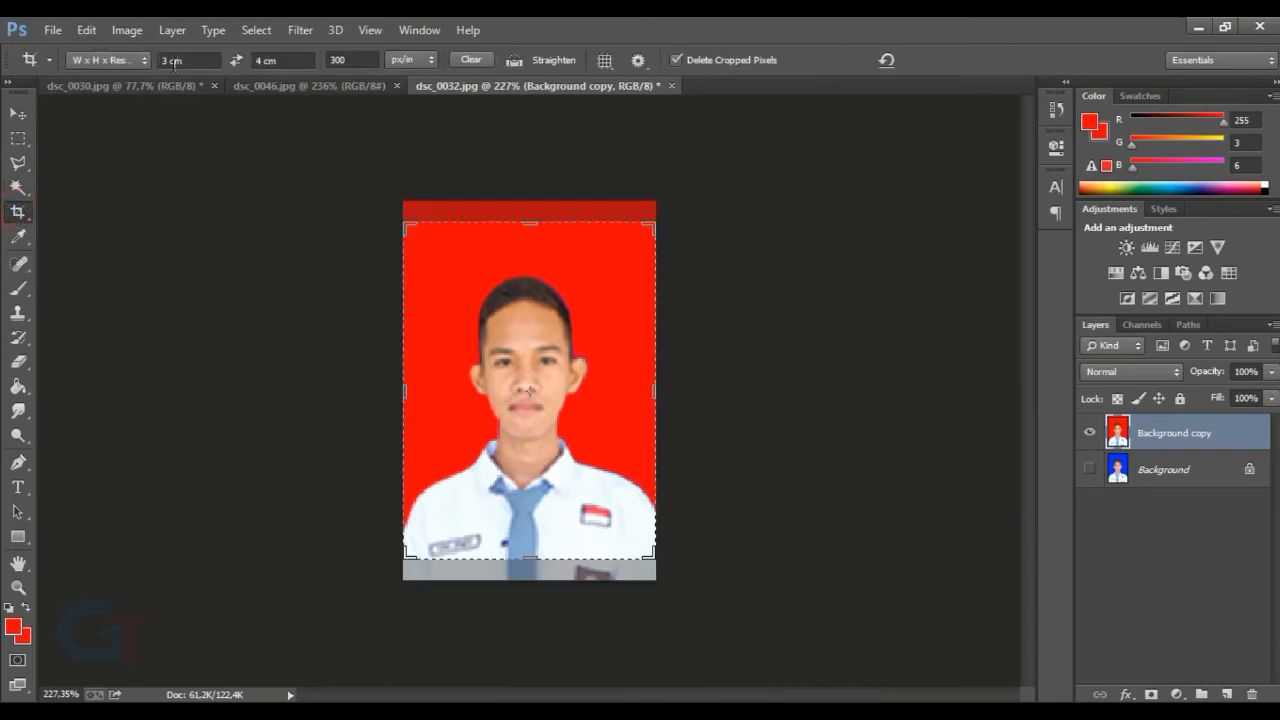
mouse_move(514, 281)
left_mouse_down()
mouse_move(531, 233)
mouse_move(524, 284)
mouse_move(540, 286)
mouse_move(527, 285)
left_mouse_up()
left_click_drag(525, 235, 533, 285)
double_click(531, 279)
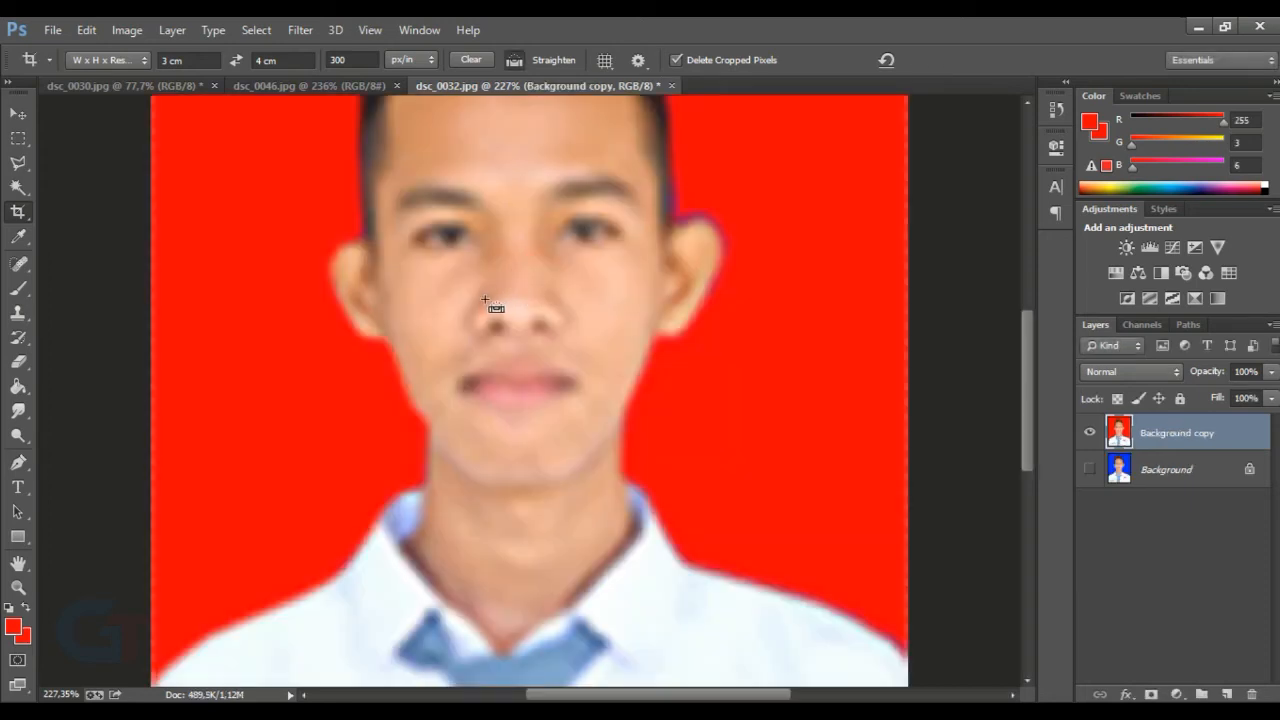
key("ctrl+minus")
key("ctrl+minus")
key("ctrl+minus")
key("ctrl+minus")
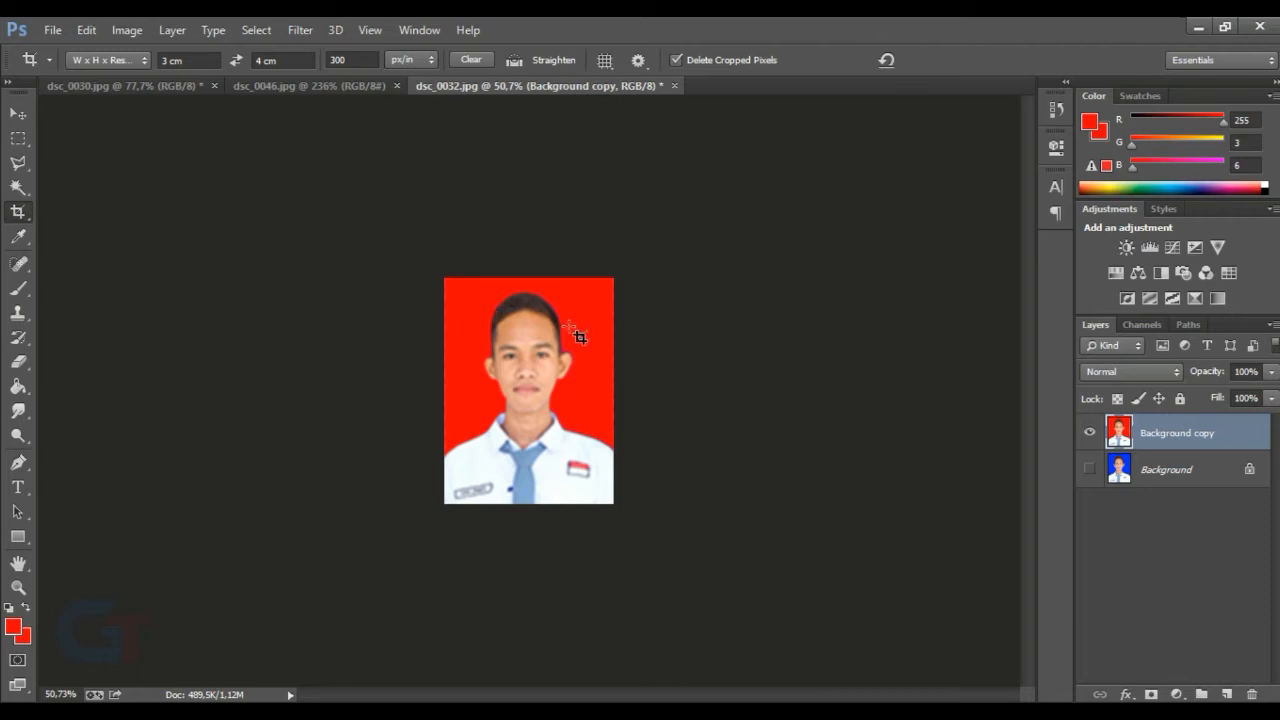
Step: Switch to the dsc_0046 portrait and crop it to 3 cm by 4 cm at 300 px/in
left_click(287, 87)
left_click_drag(556, 289, 546, 276)
left_click_drag(531, 218, 531, 272)
key("Return")
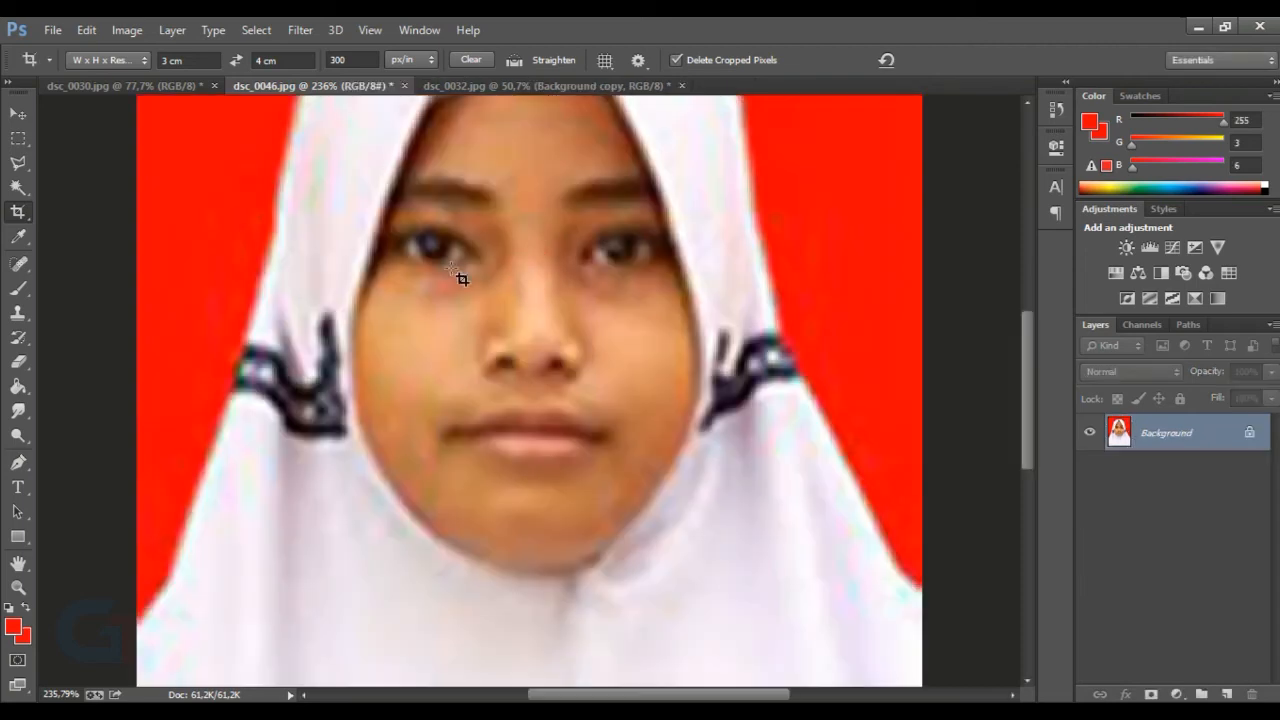
scroll(476, 287, "down", 5)
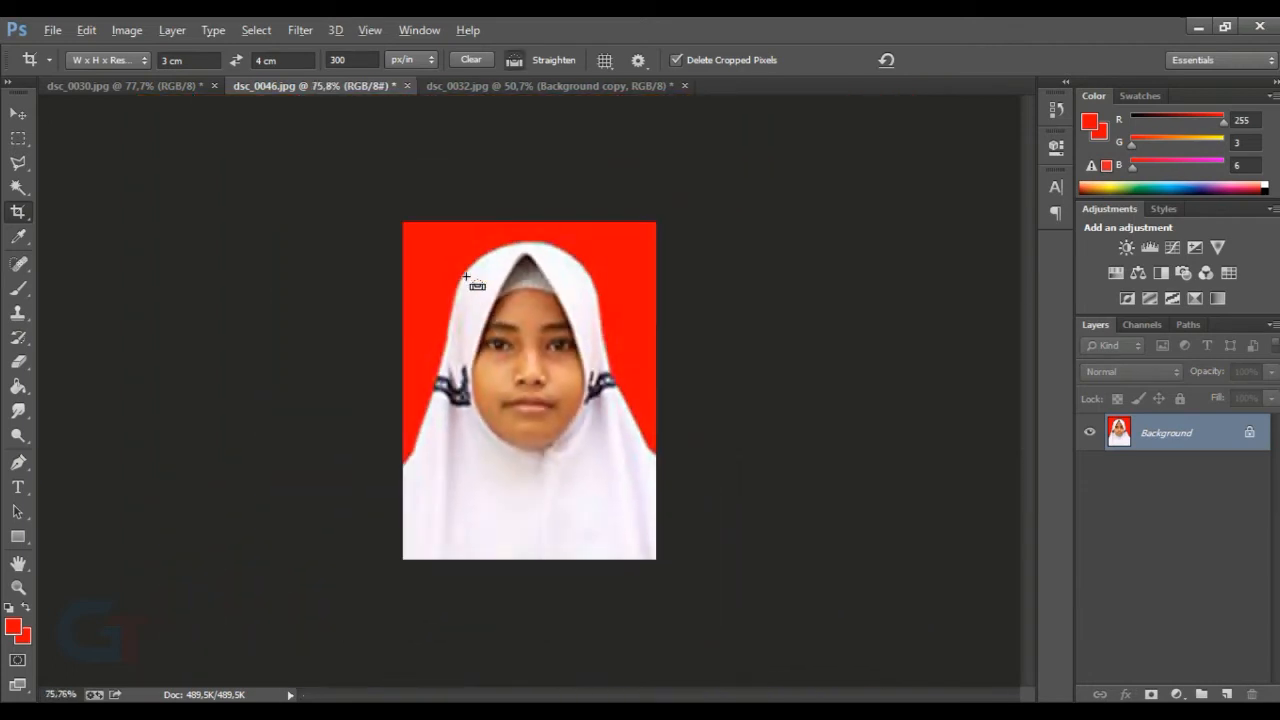
left_click(60, 38)
left_click(72, 68)
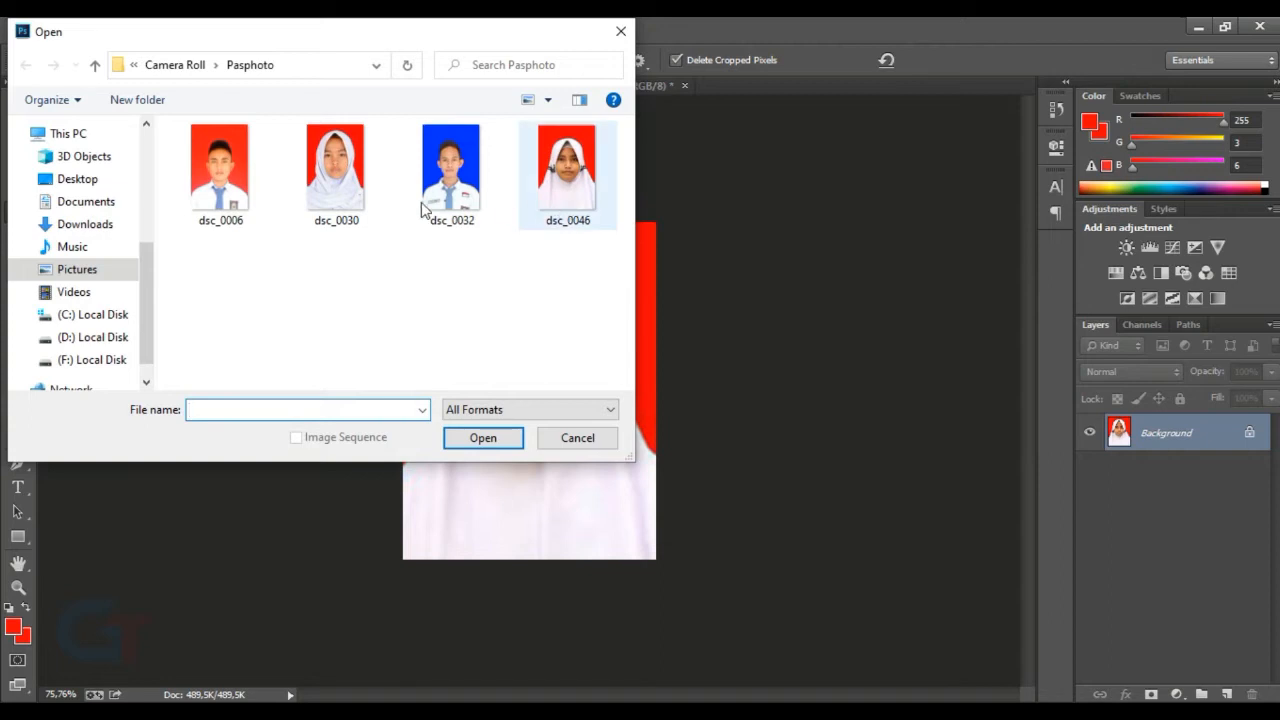
left_click(340, 178)
left_click(264, 200, "ctrl")
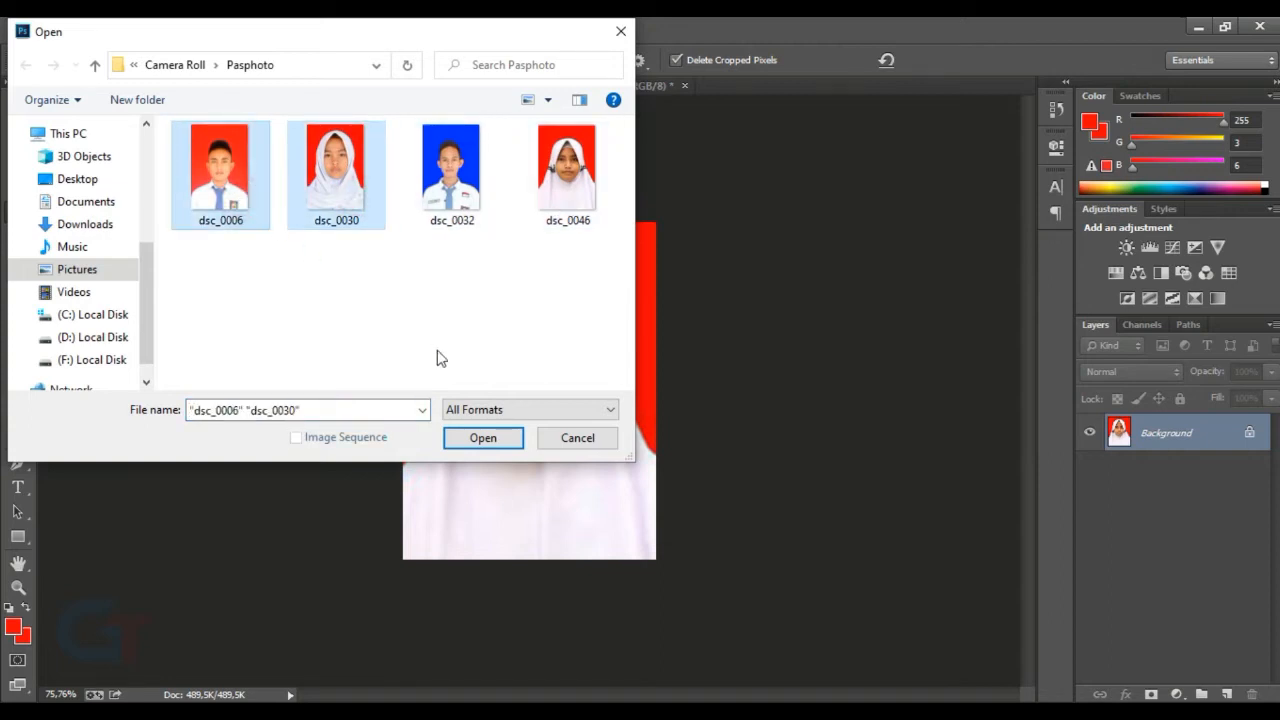
left_click(572, 441)
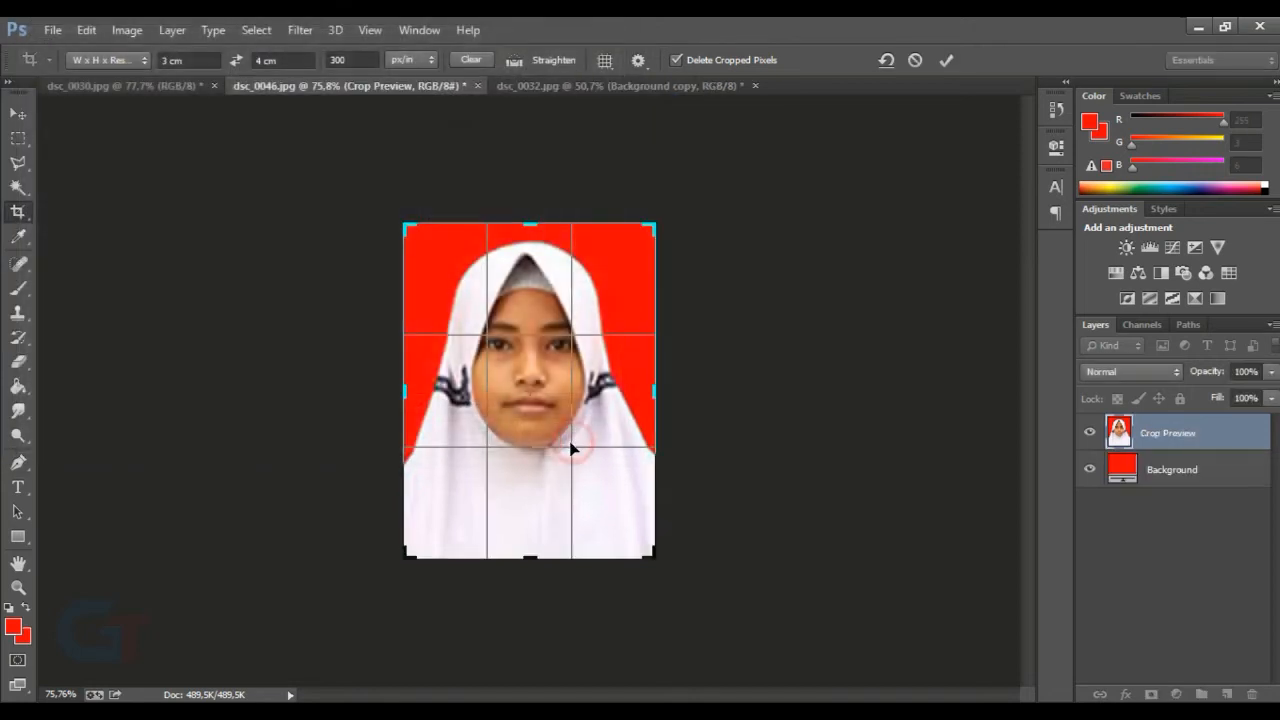
Step: Save the cropped dsc_0046 portrait
key("ctrl+s")
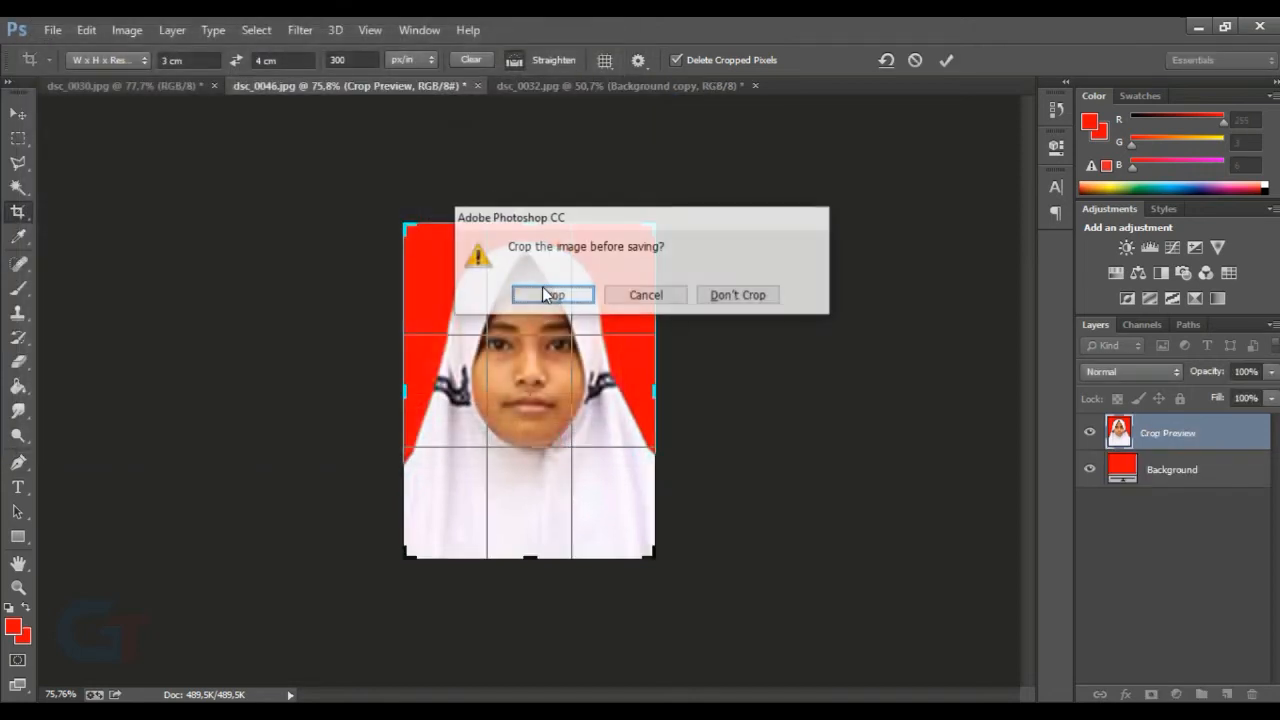
left_click(672, 294)
key("Return")
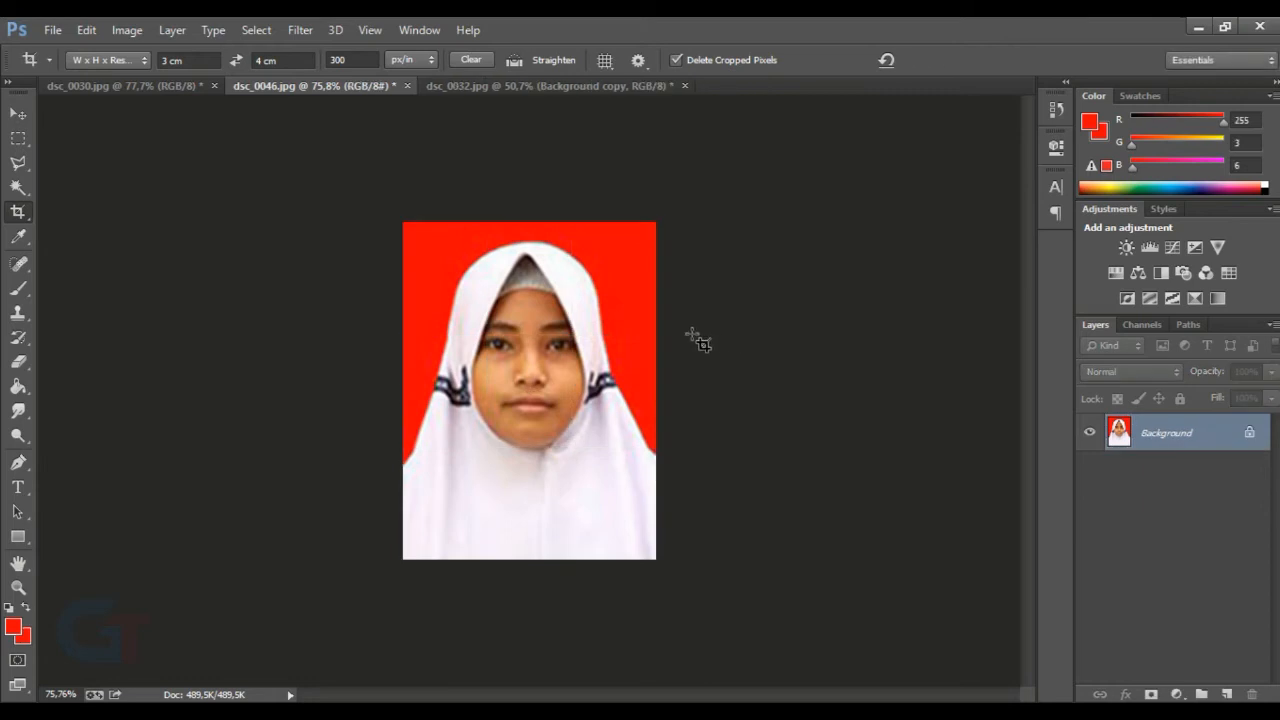
Step: Save the dsc_0032 portrait as a JPEG at Maximum quality 12, replacing dsc_0032.jpg in the Pasphoto folder
left_click(458, 87)
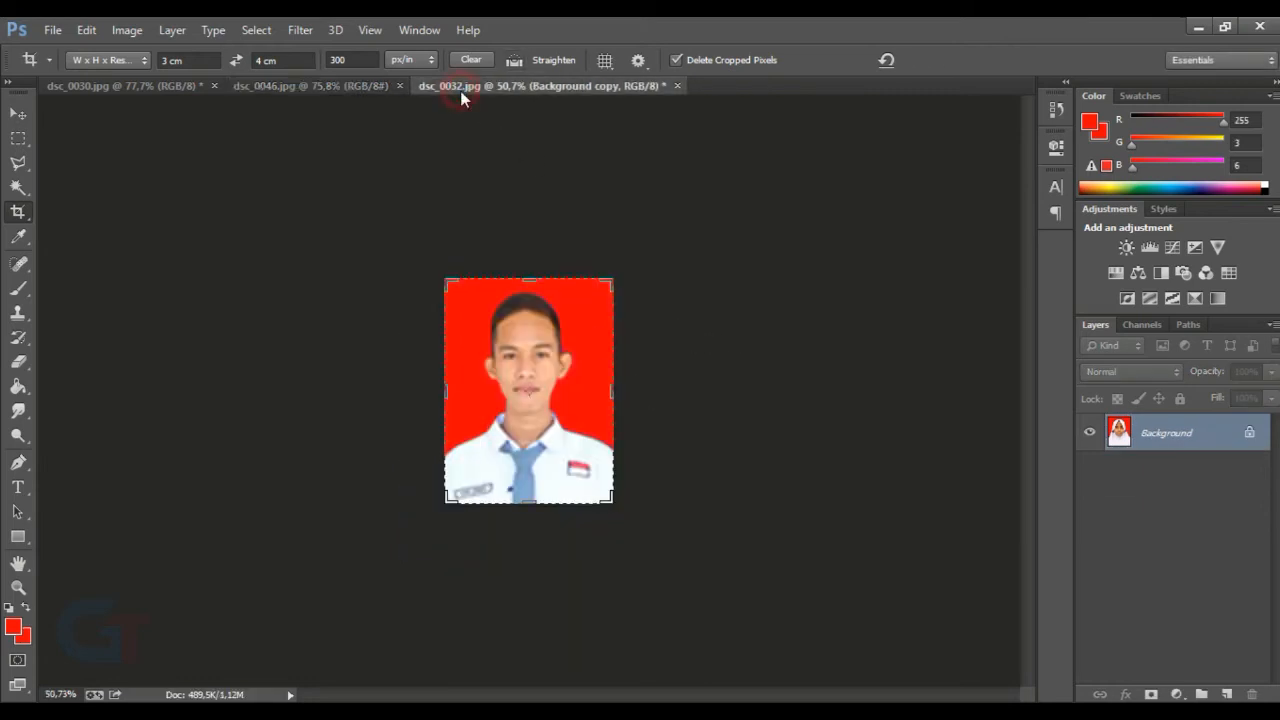
key("Escape")
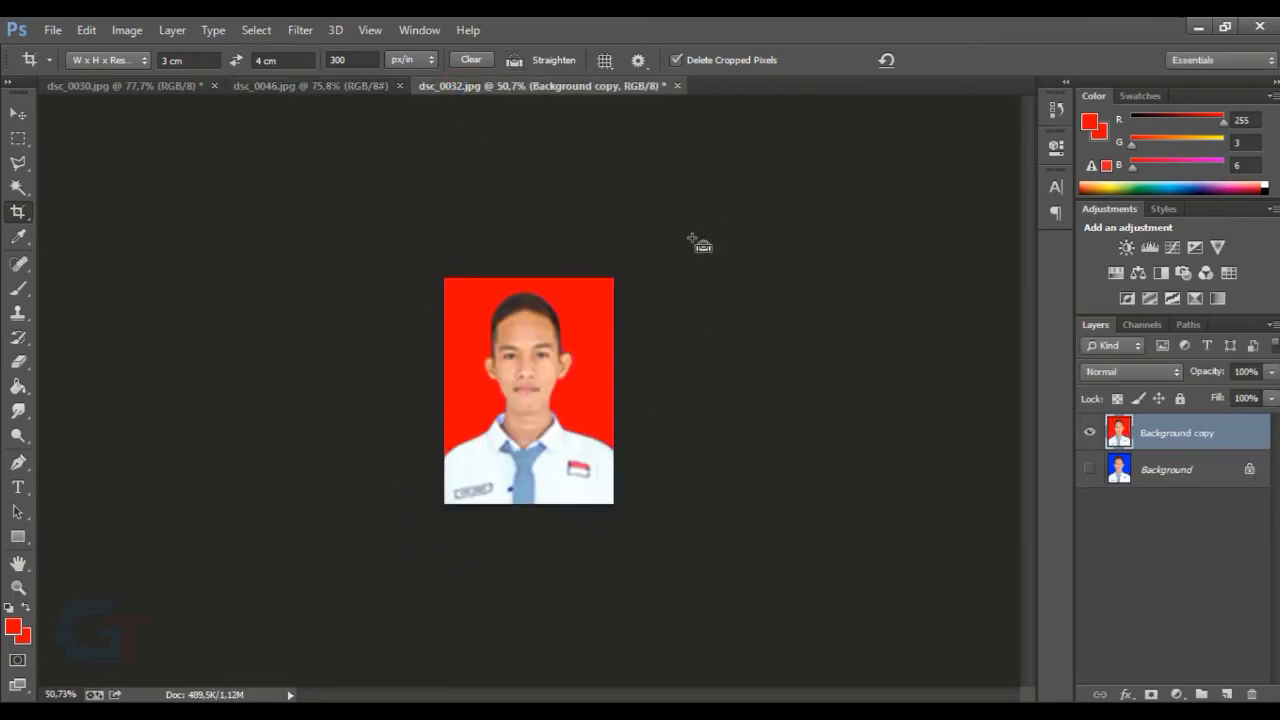
key("ctrl+shift+s")
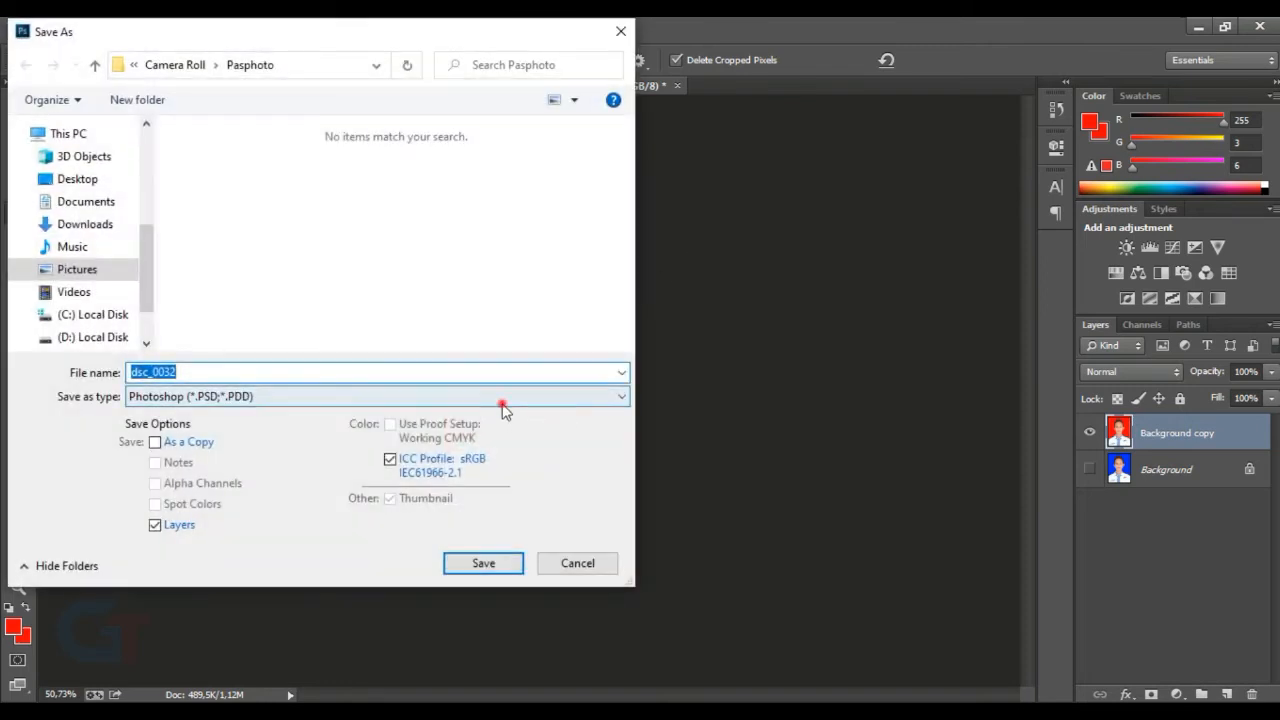
left_click(502, 397)
left_click(400, 540)
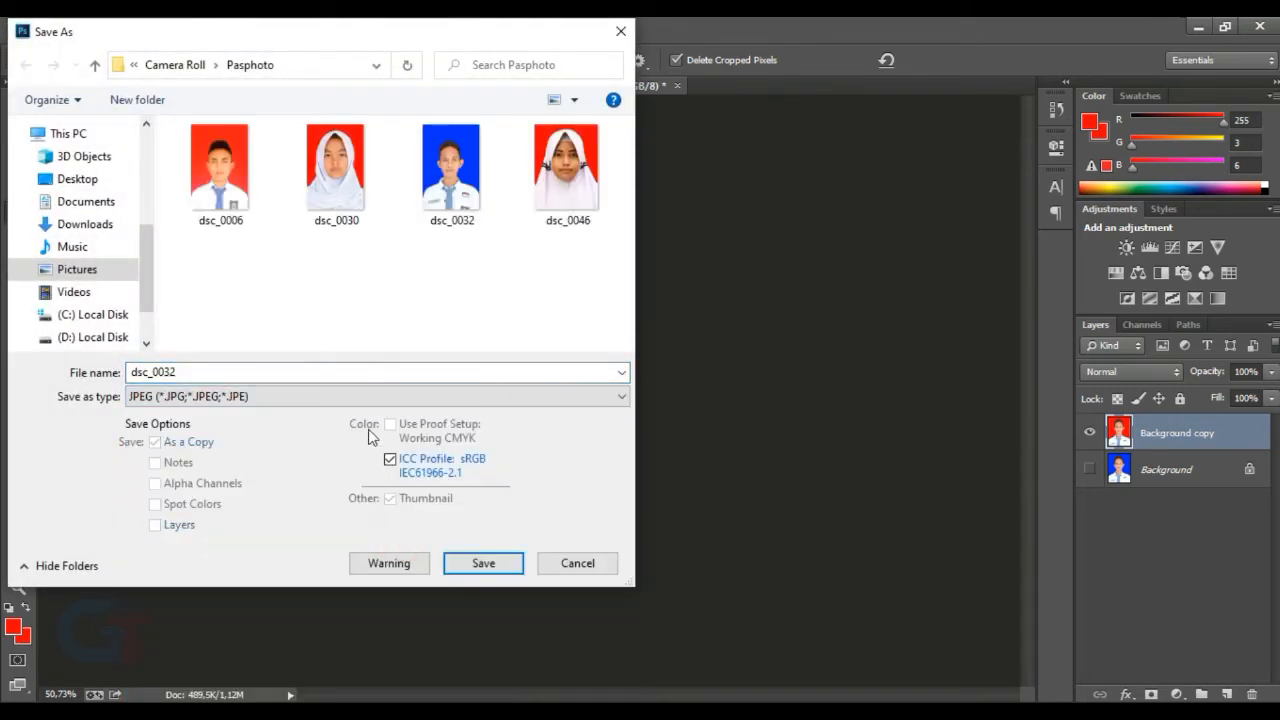
left_click(481, 563)
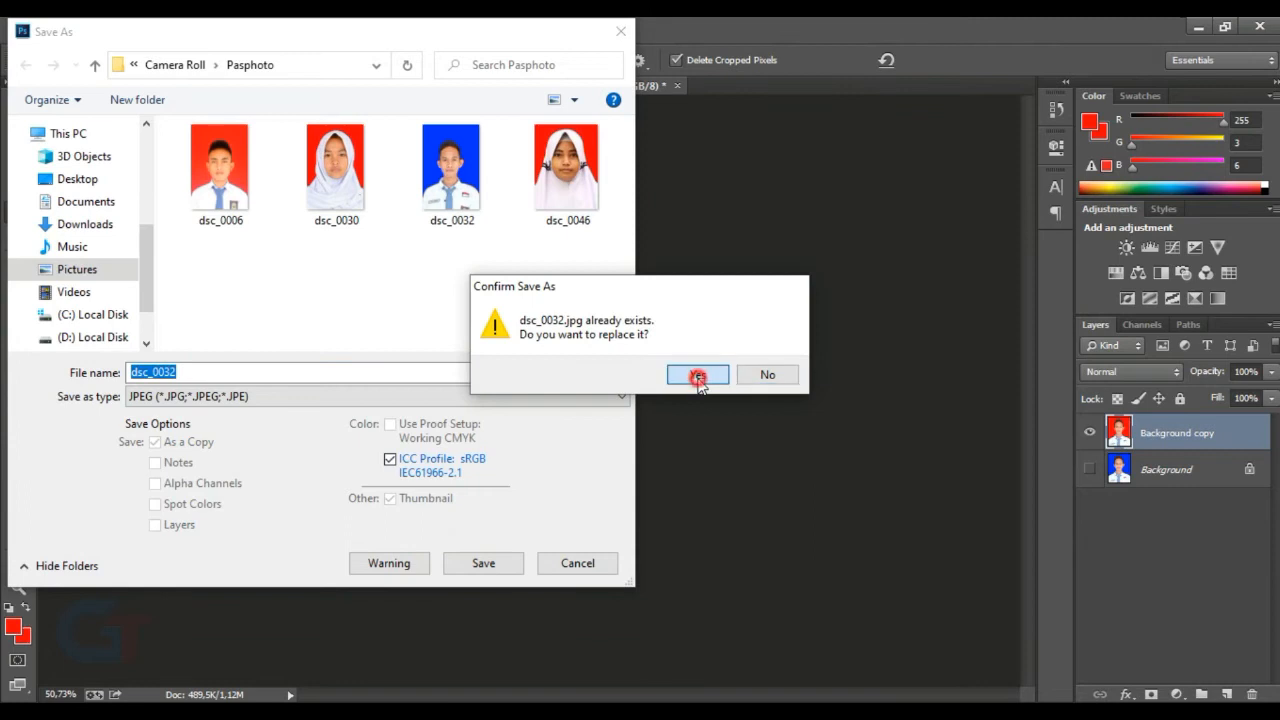
left_click(698, 377)
left_click(751, 190)
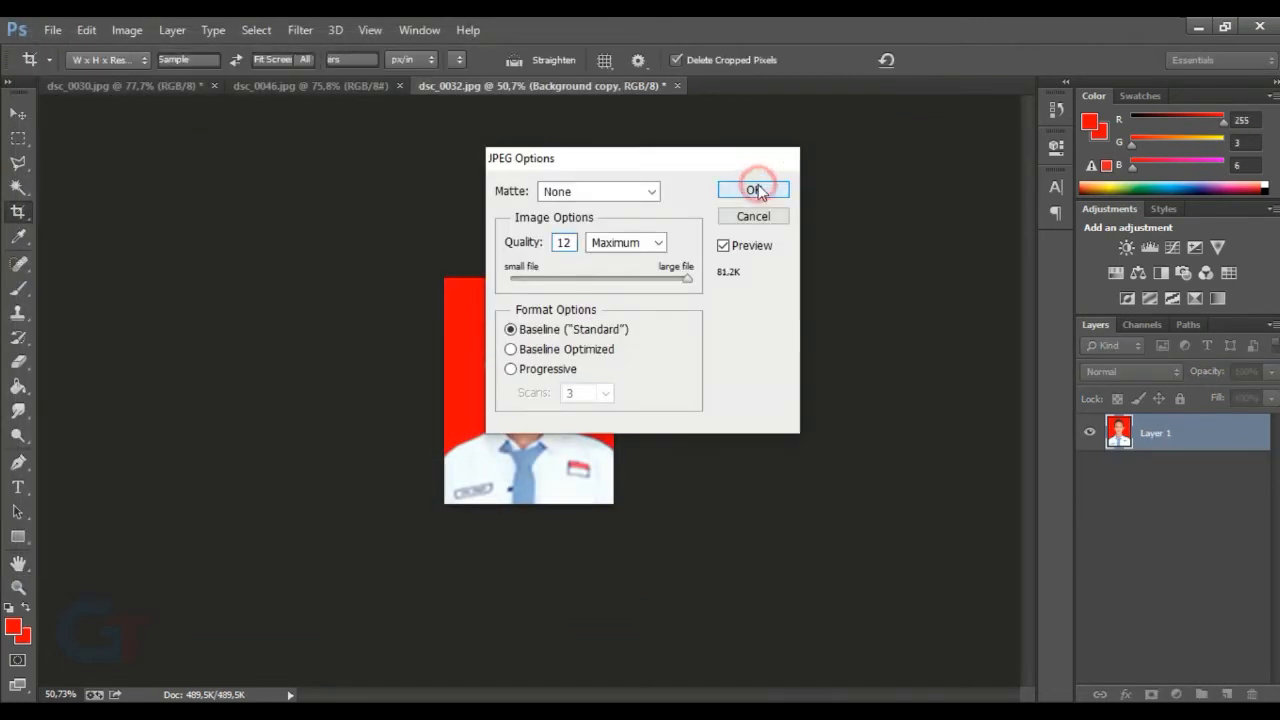
Step: Switch to the cropped dsc_0030 portrait and save it
left_click(162, 87)
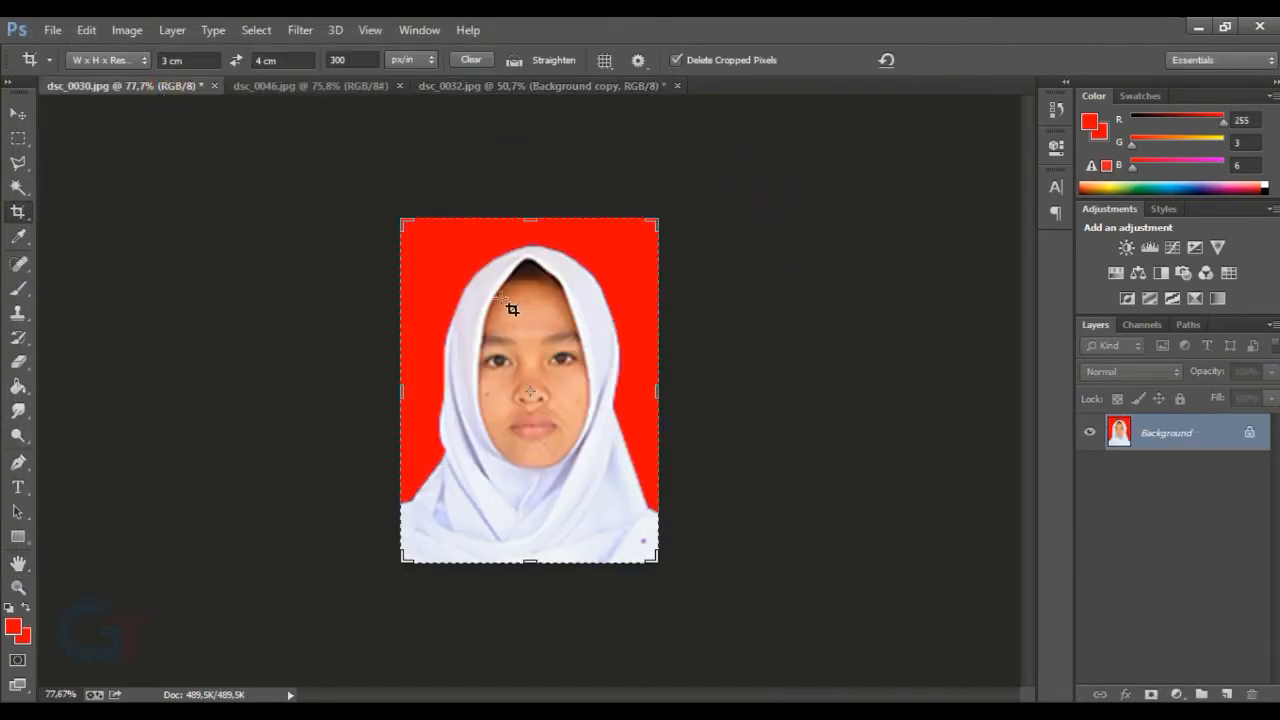
key("Return")
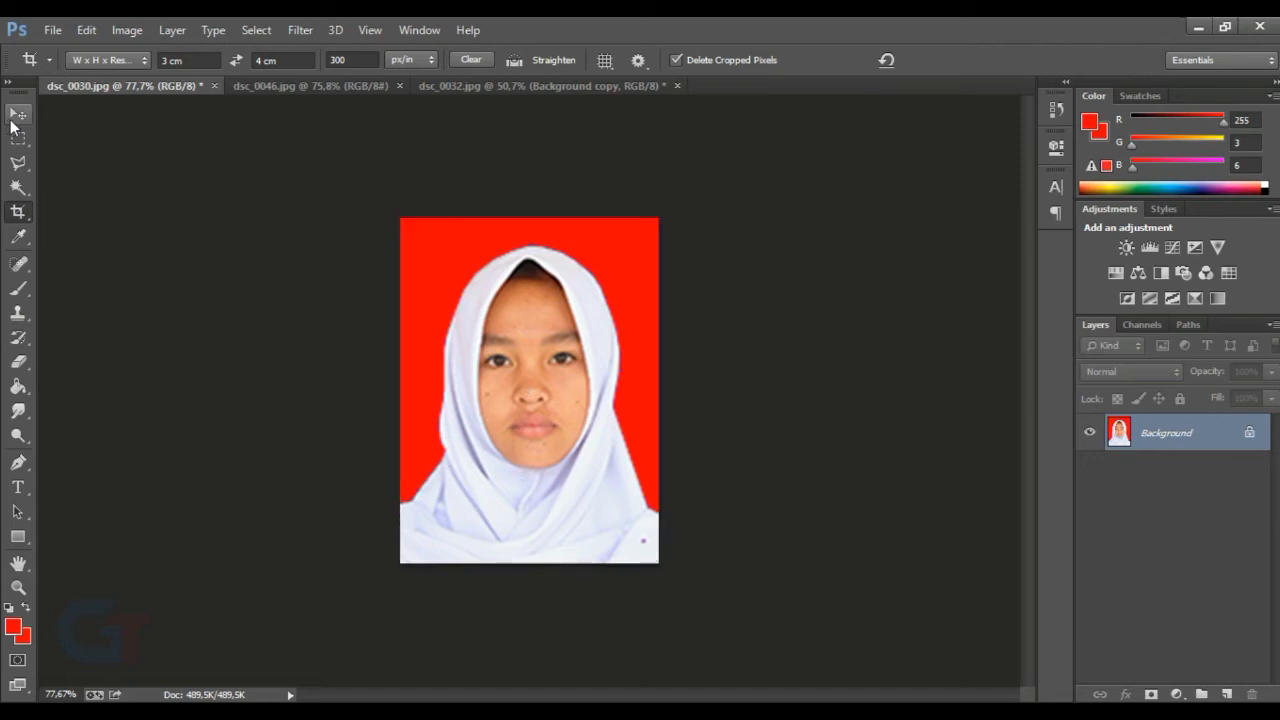
left_click(53, 28)
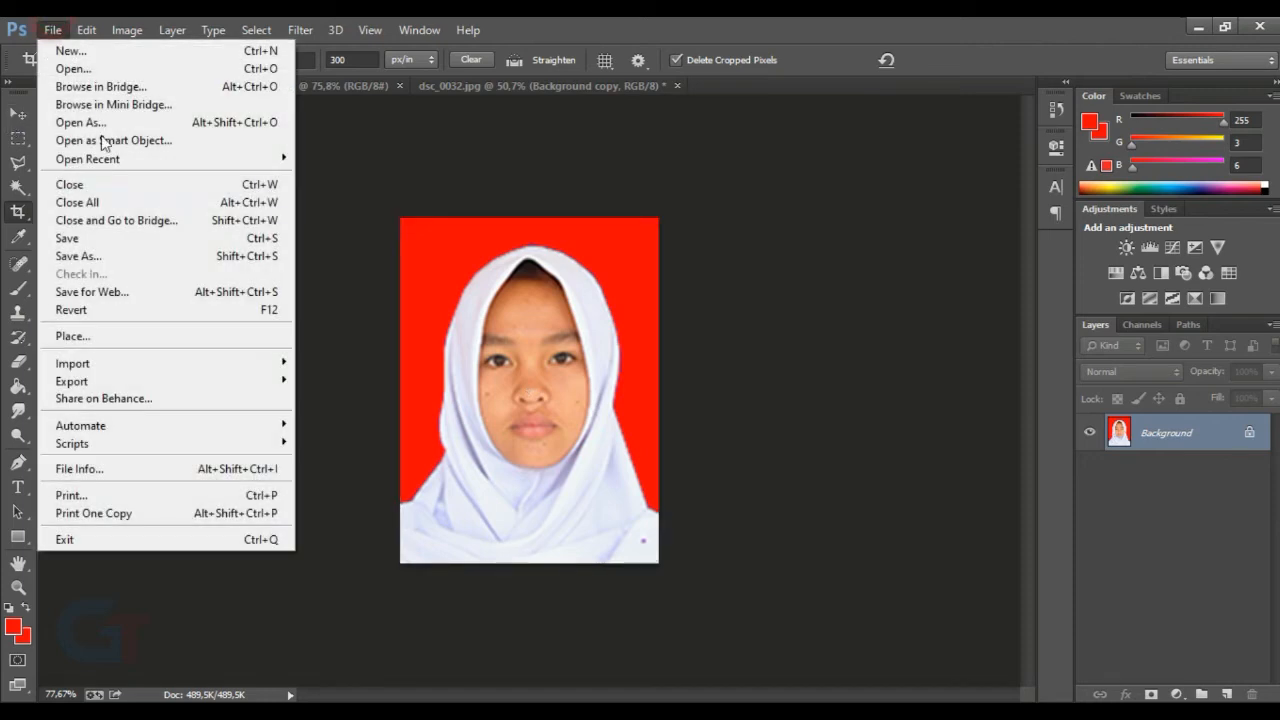
left_click(126, 239)
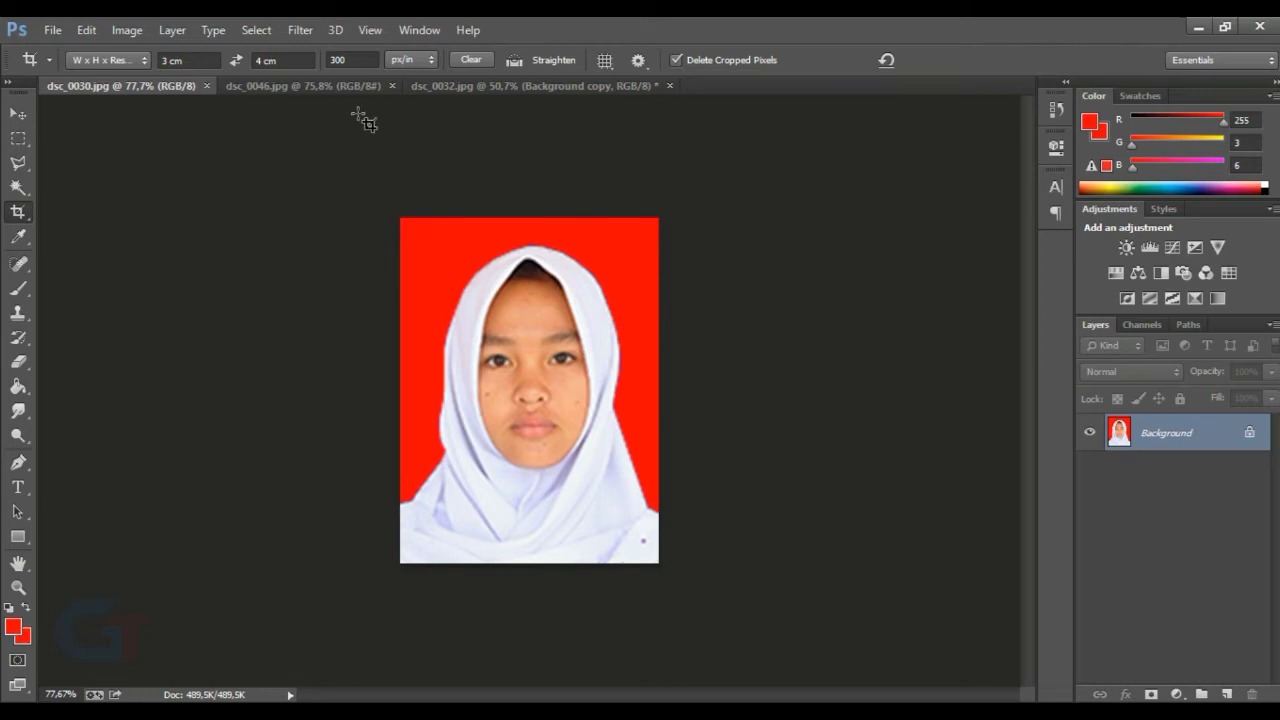
Step: Open the dsc_0006 portrait from the Pasphoto folder as a new document alongside the other portraits
left_click(325, 87)
left_click(508, 87)
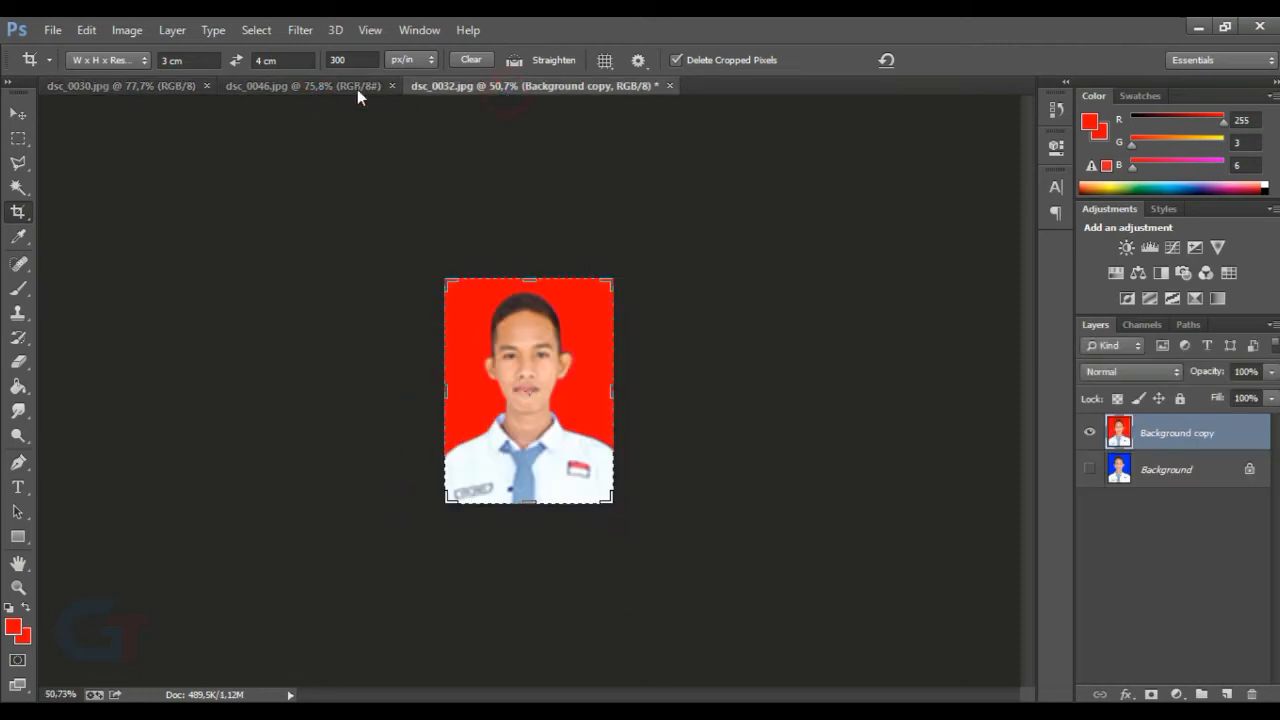
left_click(163, 87)
left_click(474, 714)
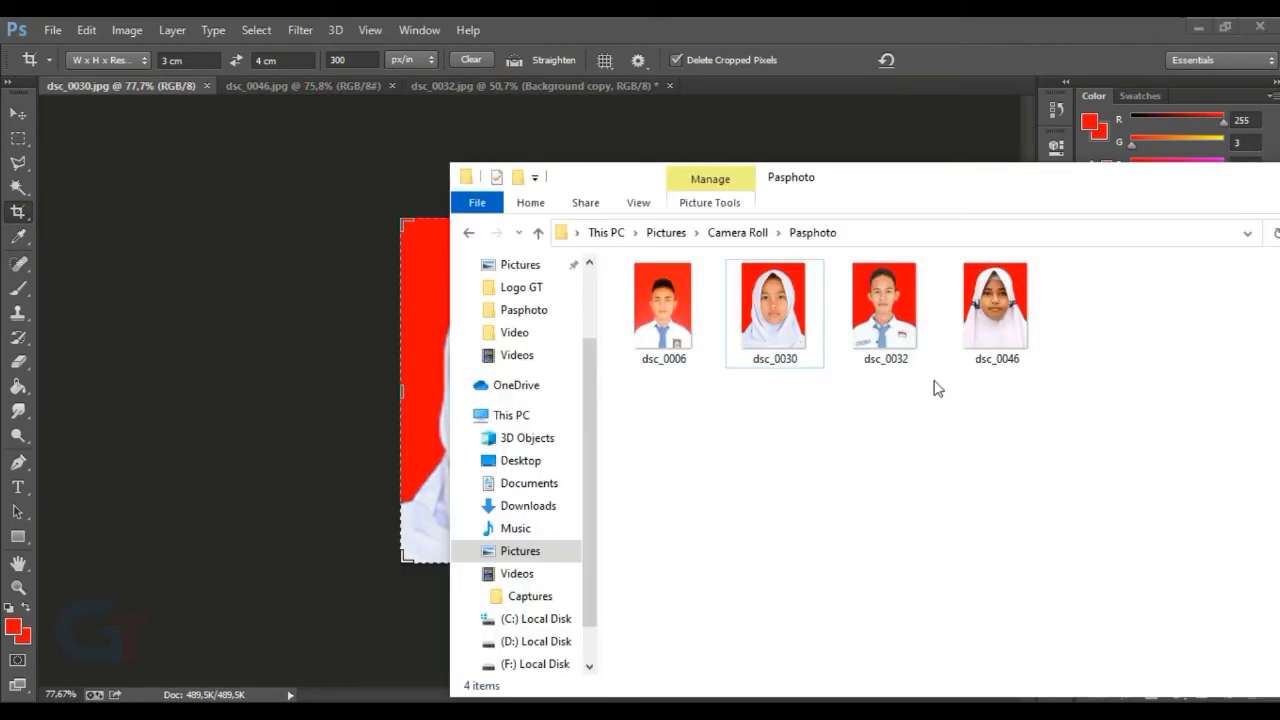
left_click(908, 342)
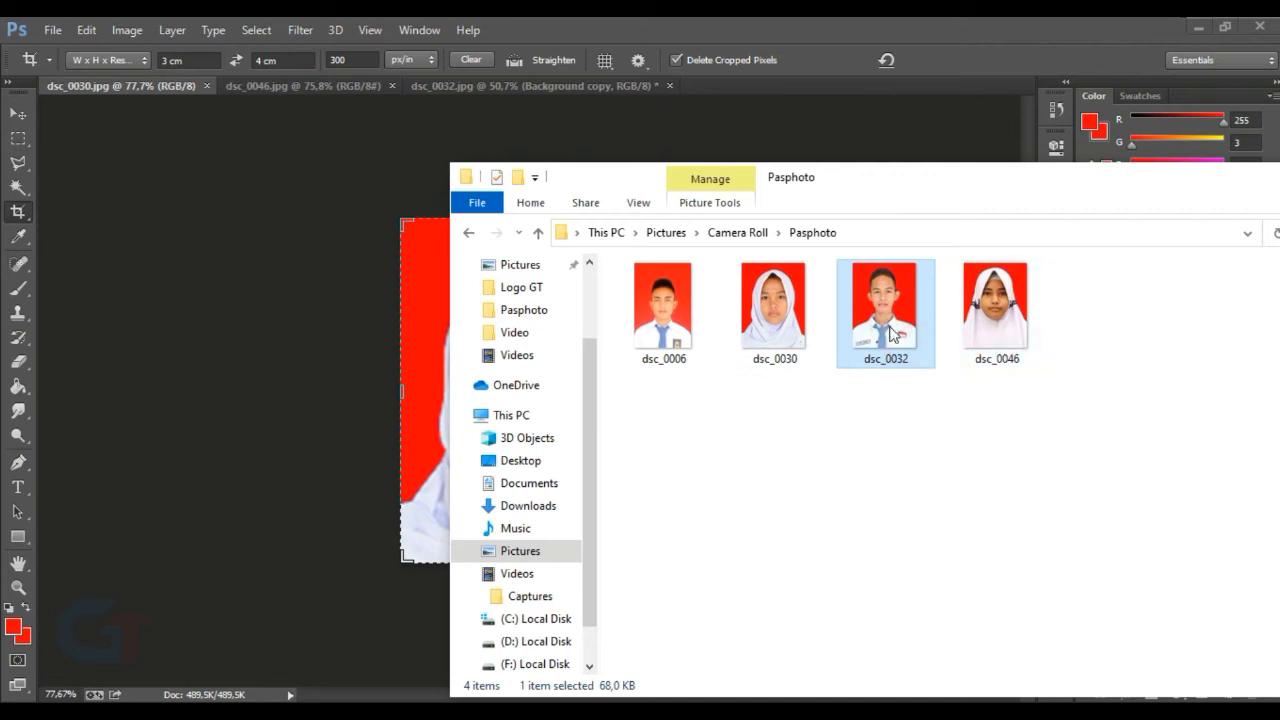
left_click(672, 344)
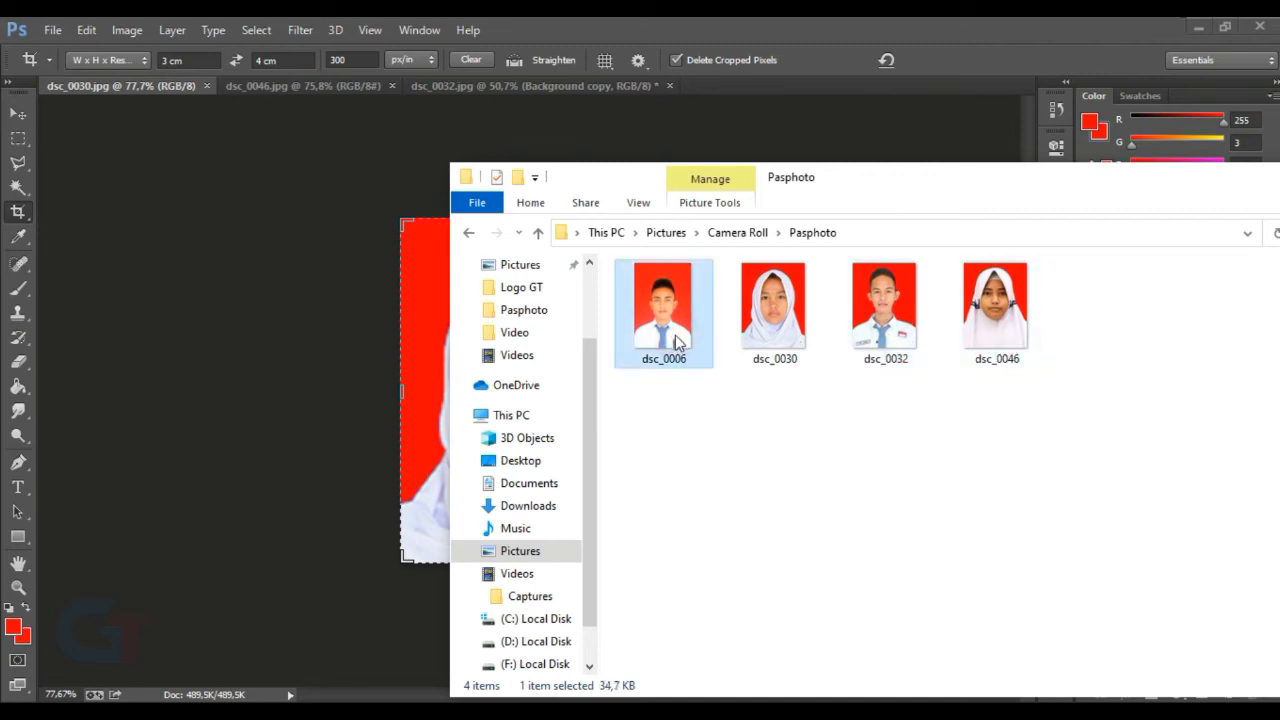
left_click_drag(671, 336, 874, 28)
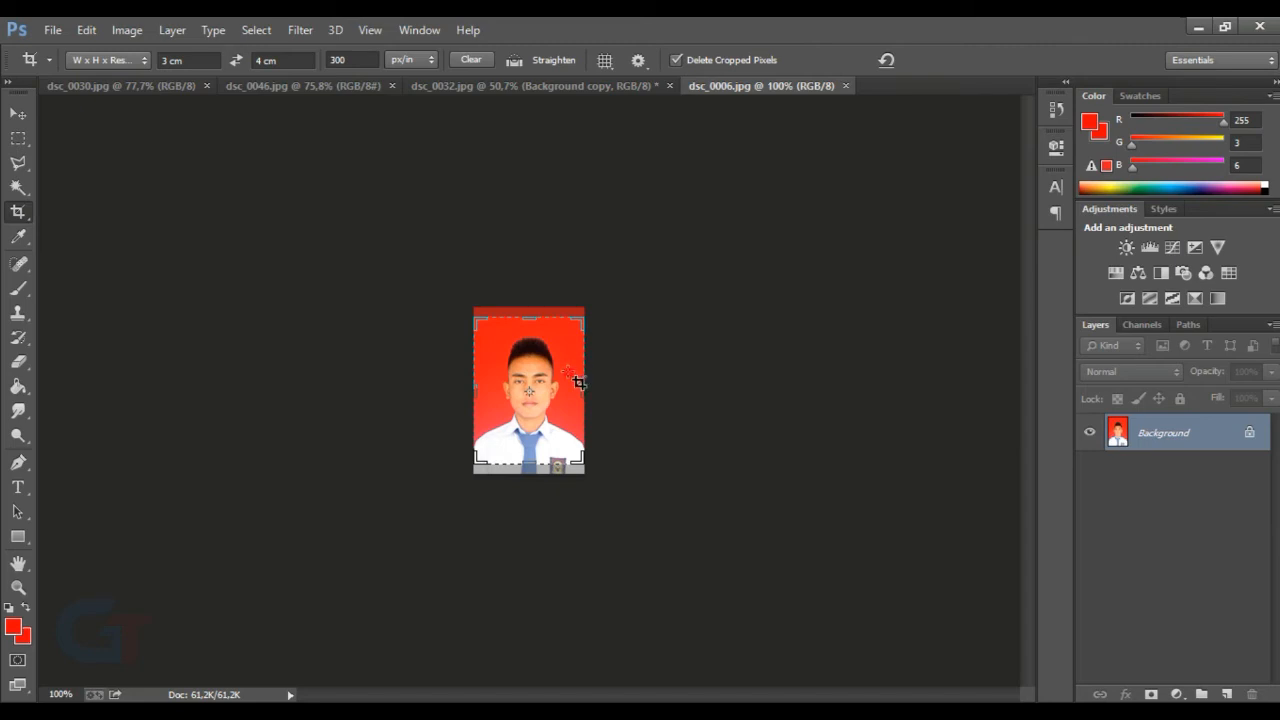
Step: Crop the dsc_0006 portrait to 3 cm by 4 cm at 300 px/in, framing the head and shoulders
left_click(578, 382)
scroll(531, 412, "up", 5)
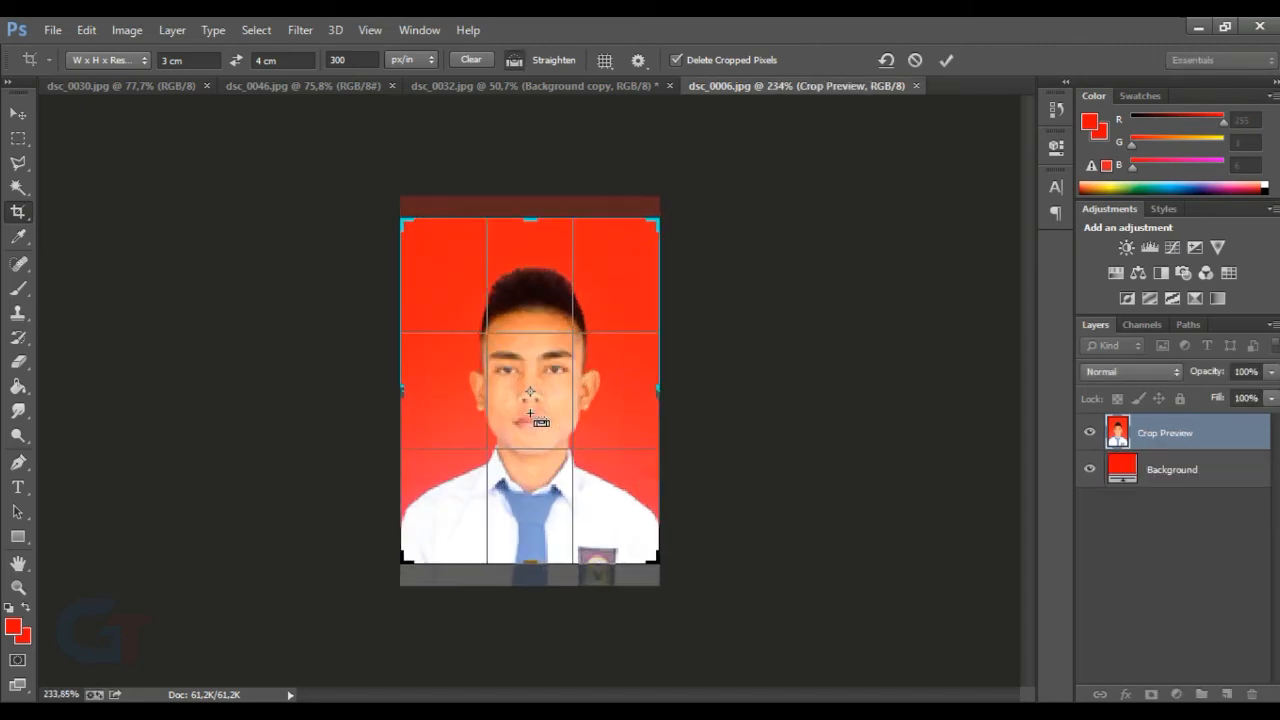
left_click_drag(596, 401, 597, 387)
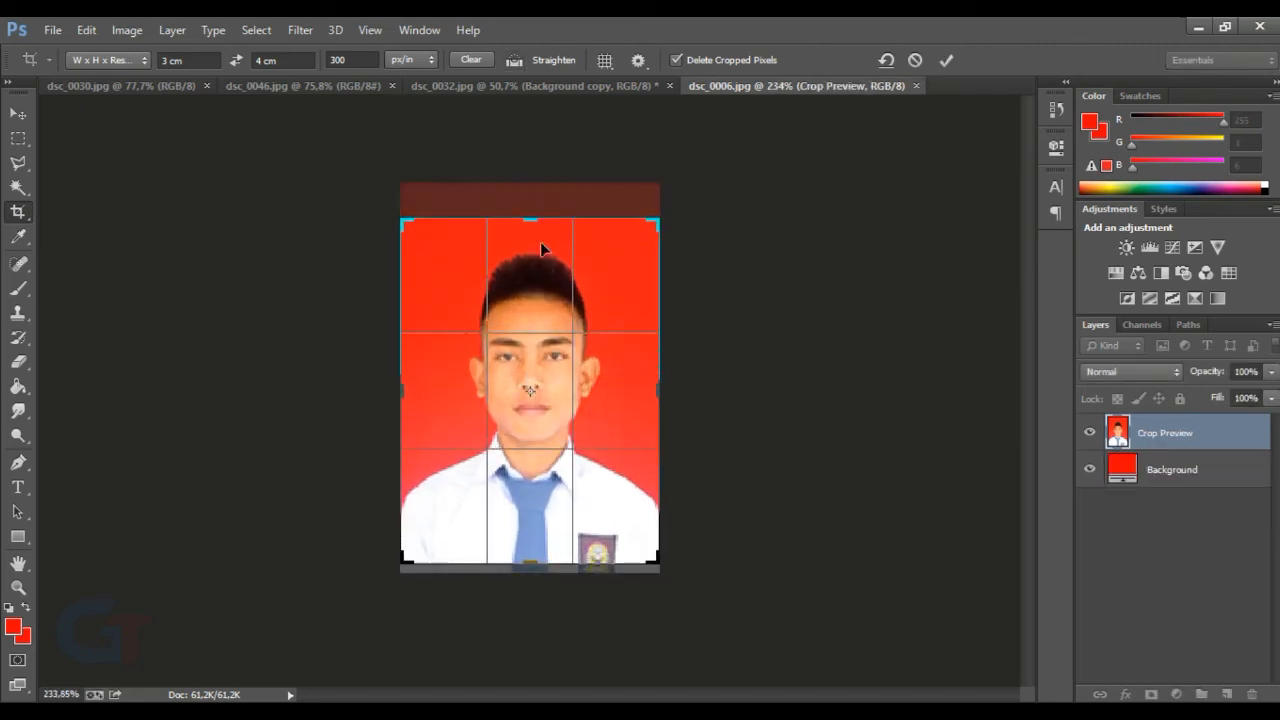
left_click_drag(532, 224, 531, 233)
left_click_drag(552, 282, 553, 293)
left_click_drag(410, 399, 420, 399)
left_click_drag(521, 397, 522, 421)
key("Return")
scroll(522, 421, "down", 5)
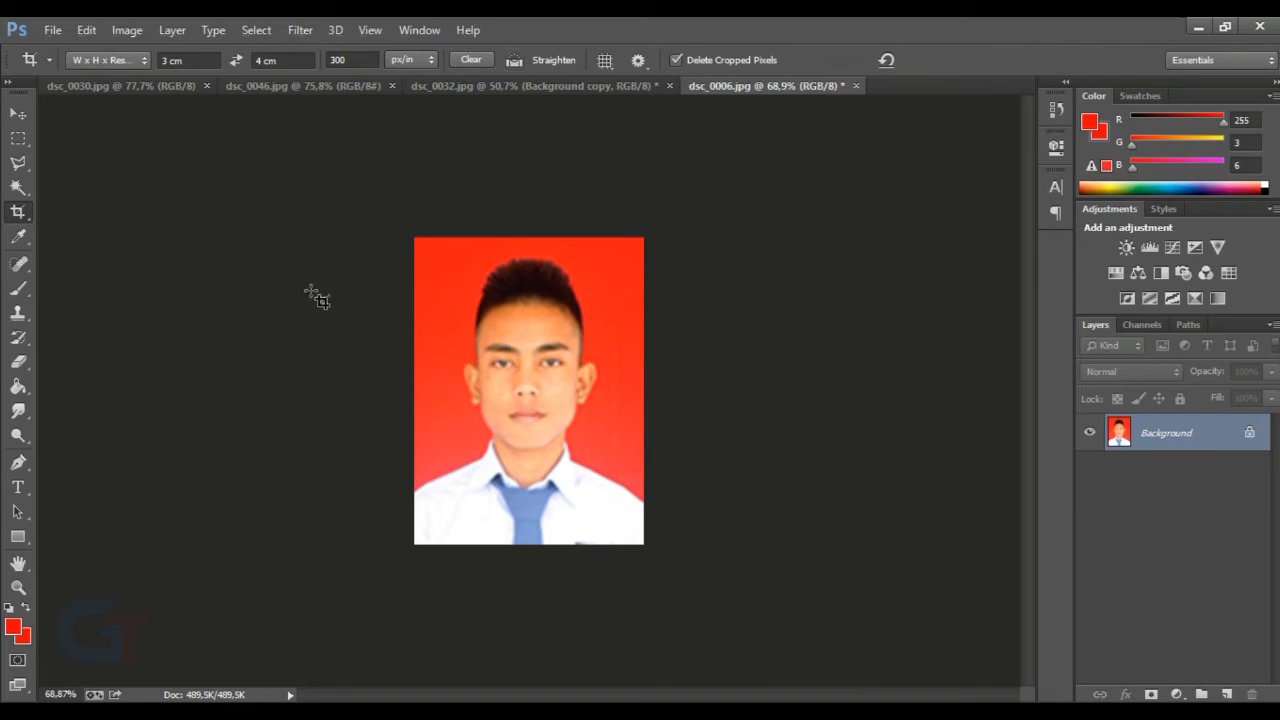
Step: Save the cropped dsc_0006 portrait
left_click(19, 115)
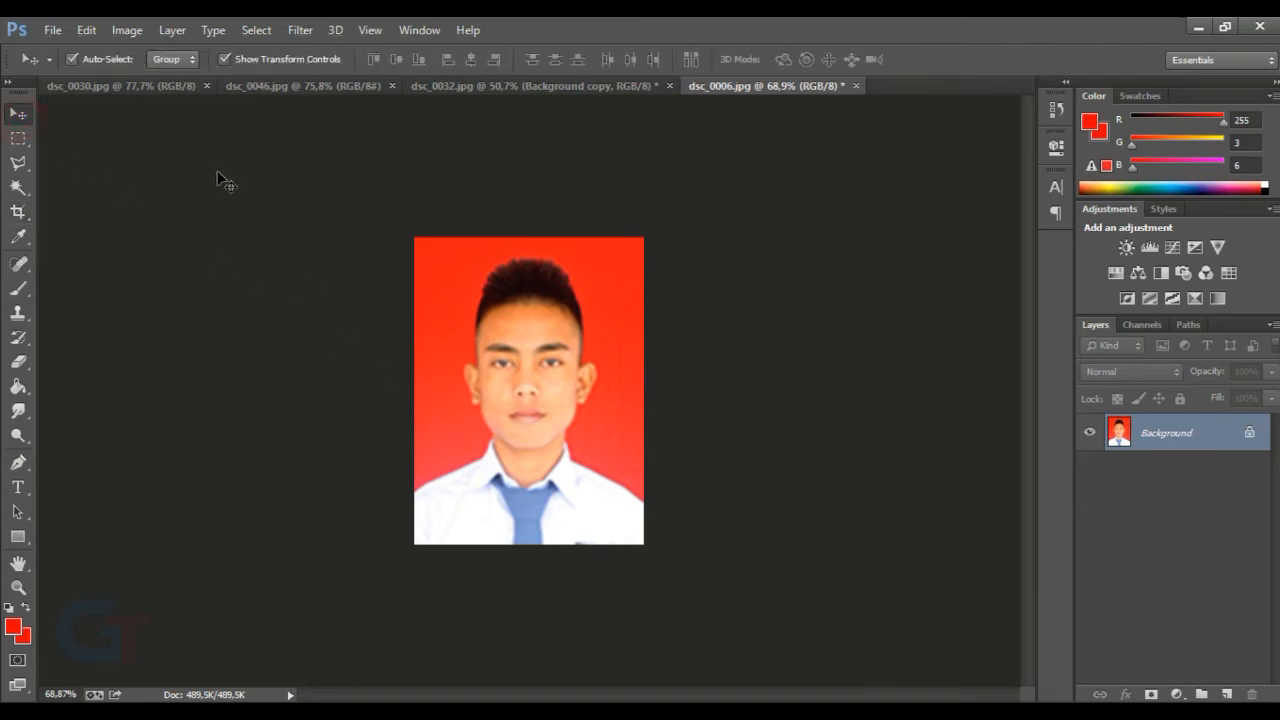
left_click(52, 30)
left_click(103, 234)
Step: Create a new A4 document from the International Paper preset, 210 × 297 mm at 300 pixels/inch with a white background
left_click(52, 30)
left_click(58, 45)
left_click(553, 204)
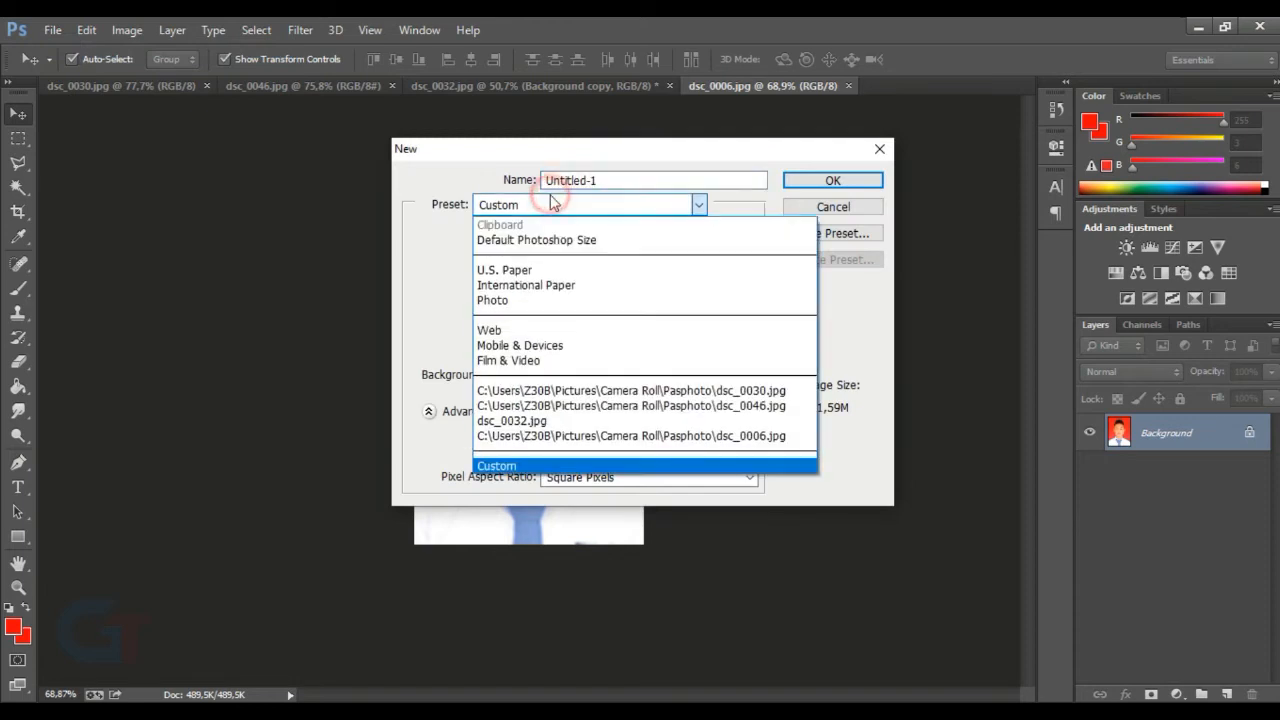
left_click(557, 286)
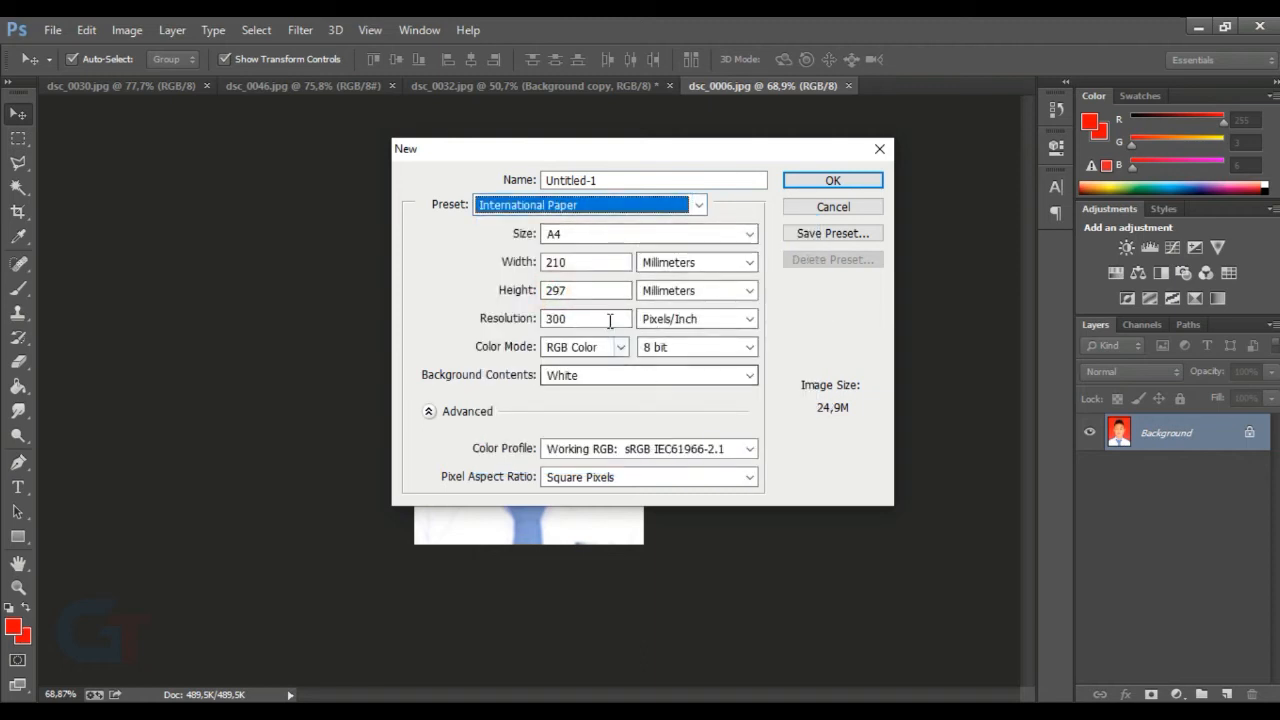
left_click(809, 180)
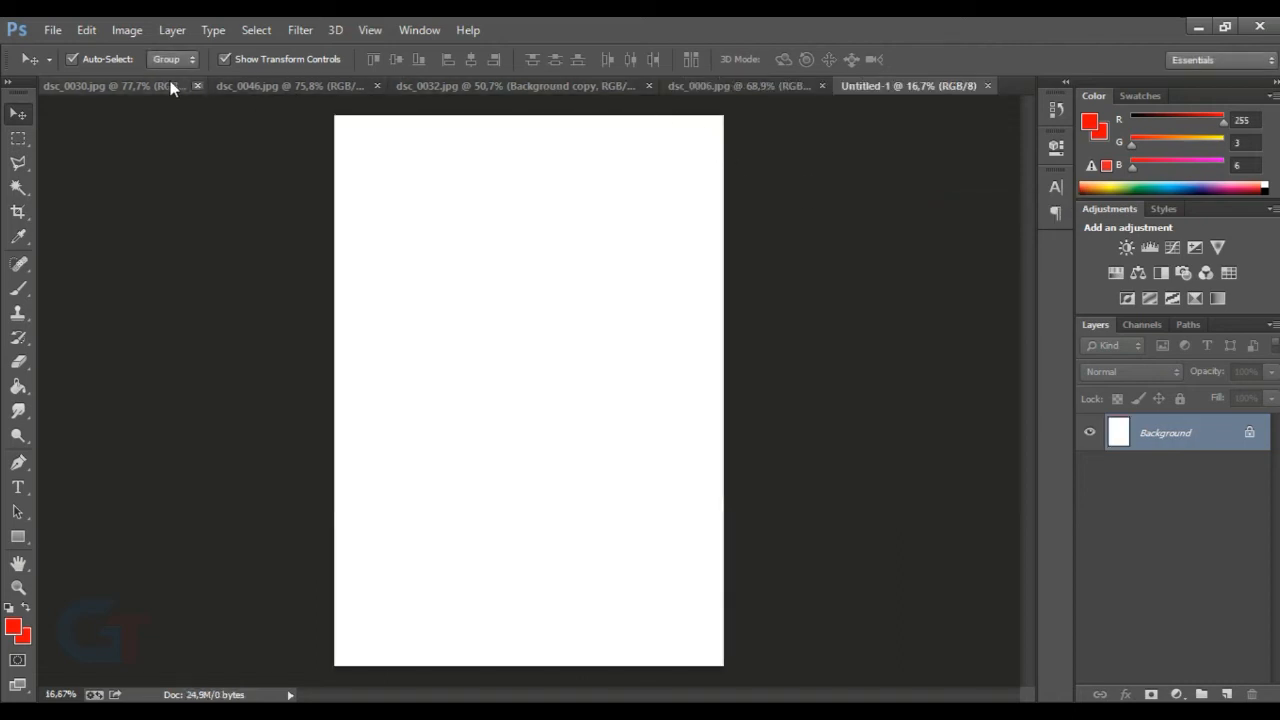
Step: Select the whole dsc_0030 portrait with the Rectangular Marquee and copy it
left_click(130, 86)
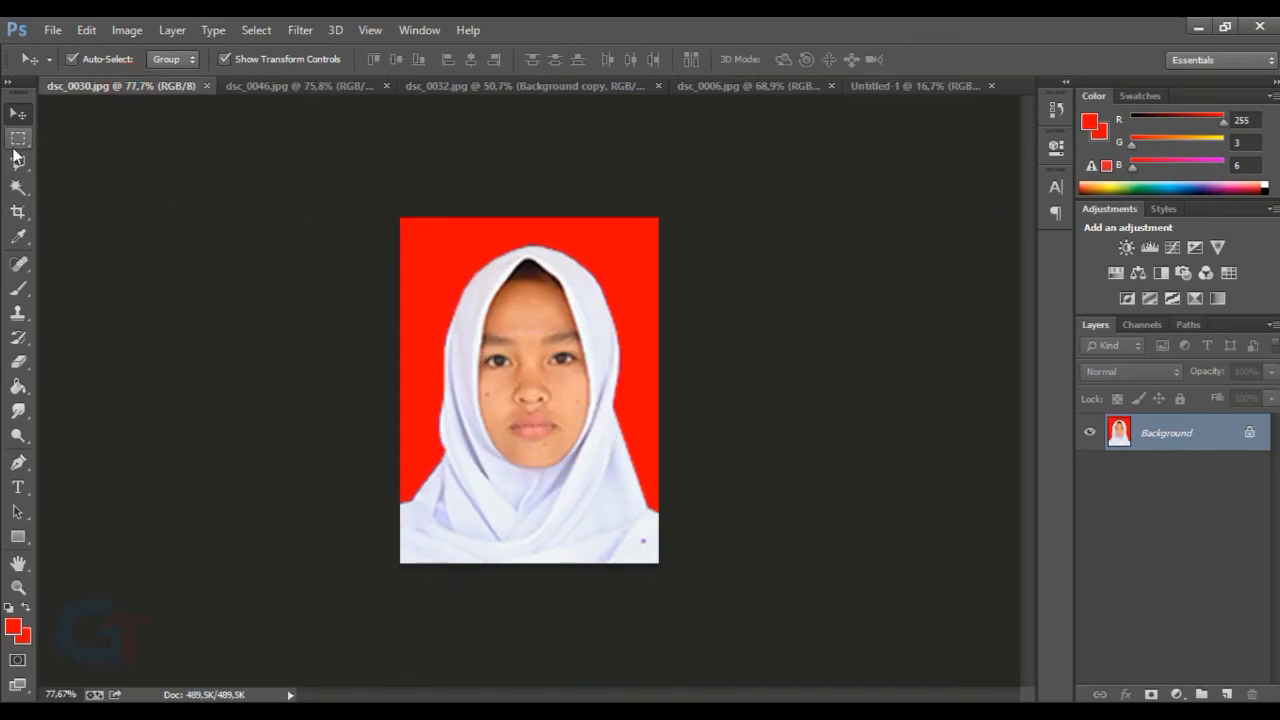
left_click(18, 138)
left_click_drag(266, 171, 820, 580)
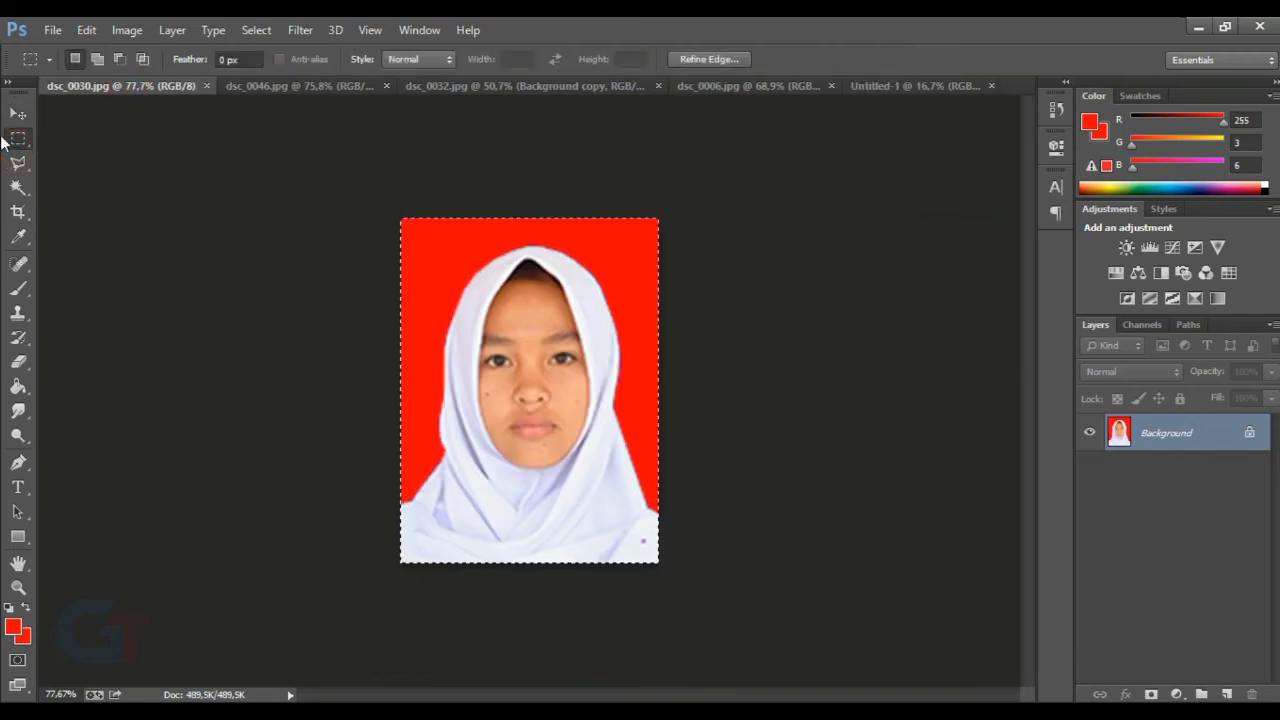
left_click(87, 30)
left_click(125, 131)
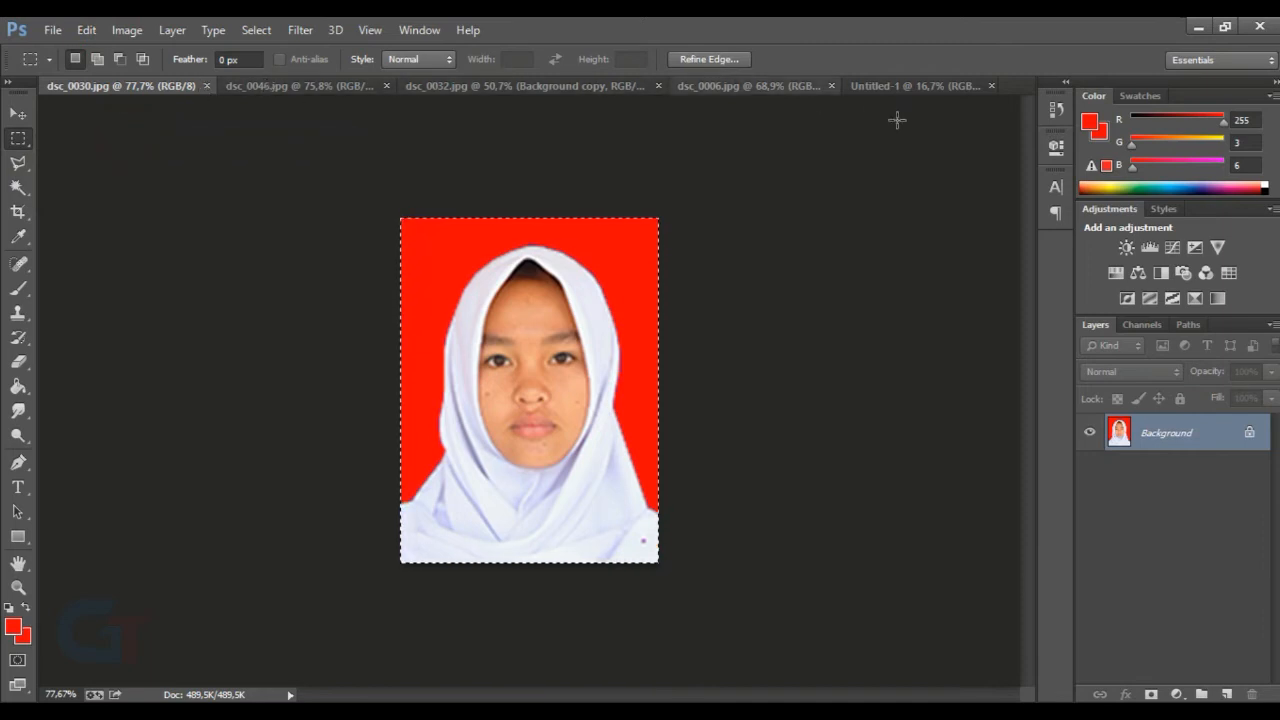
Step: Paste the dsc_0030 portrait into the A4 document and place it in the page's upper-left corner
left_click(917, 88)
key("ctrl+v")
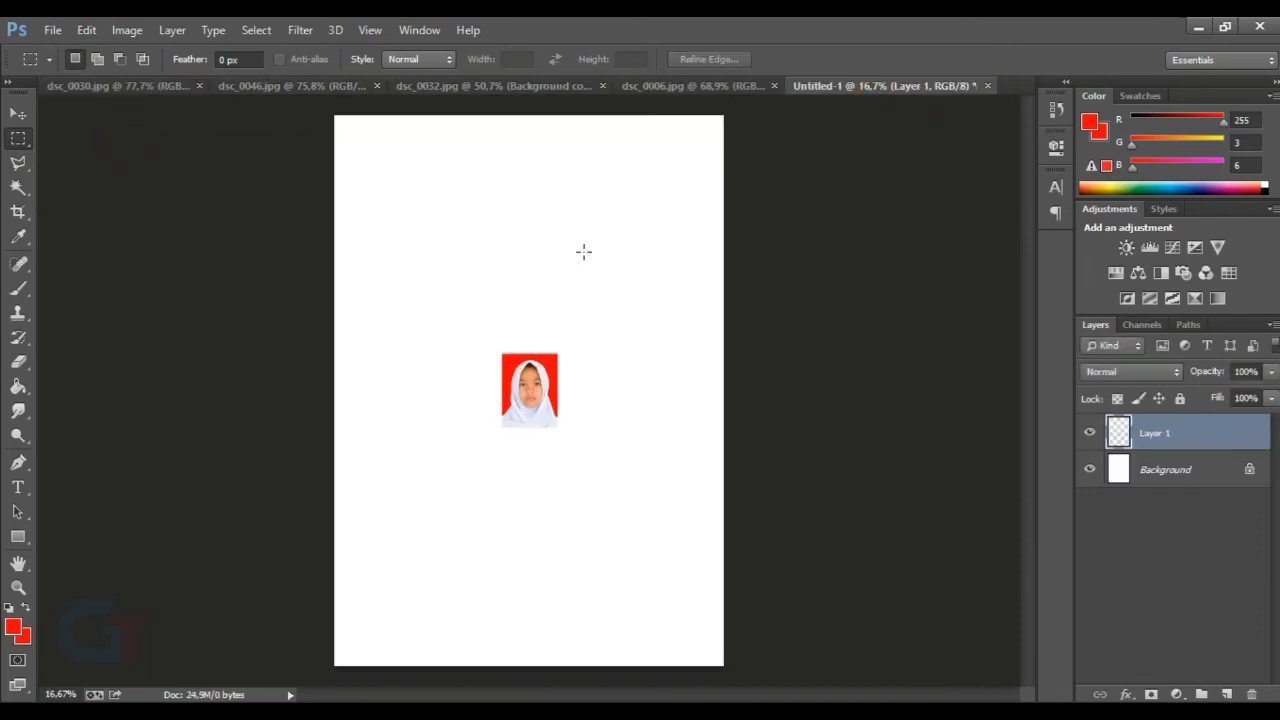
left_click(18, 113)
left_click_drag(540, 378, 383, 147)
scroll(365, 134, "up", 10)
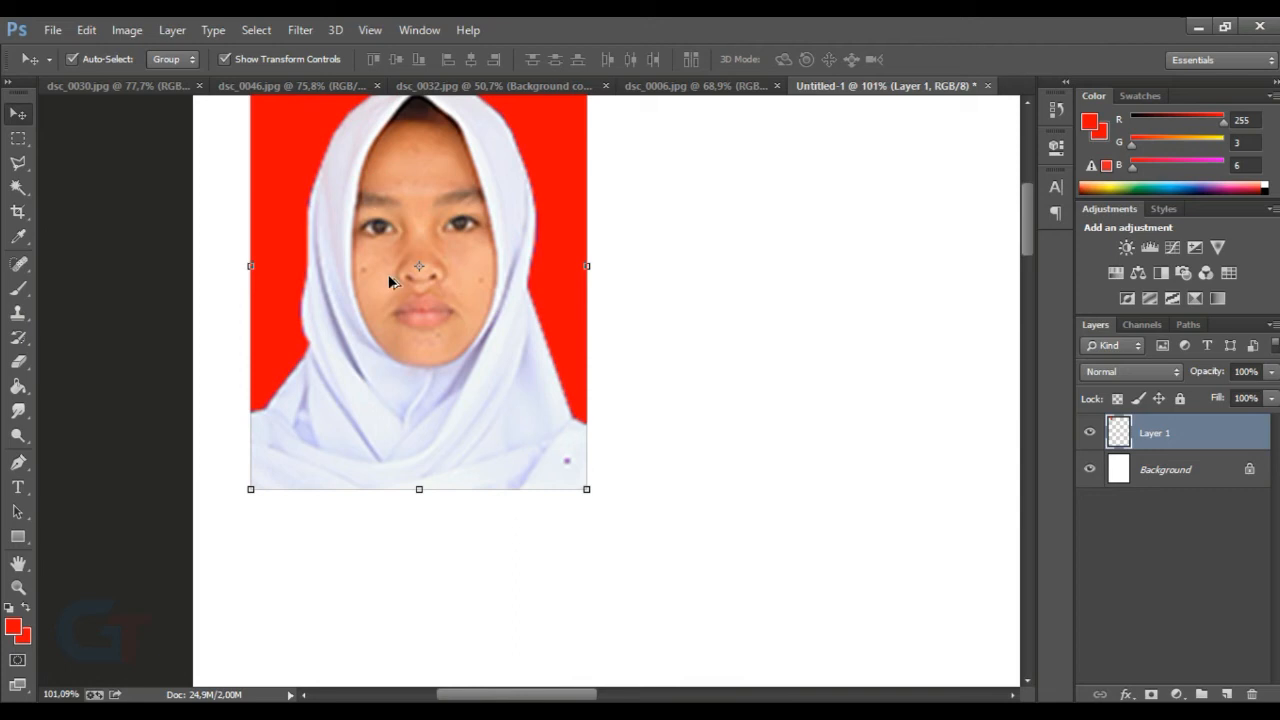
scroll(392, 282, "down", 2)
left_click_drag(412, 186, 388, 193)
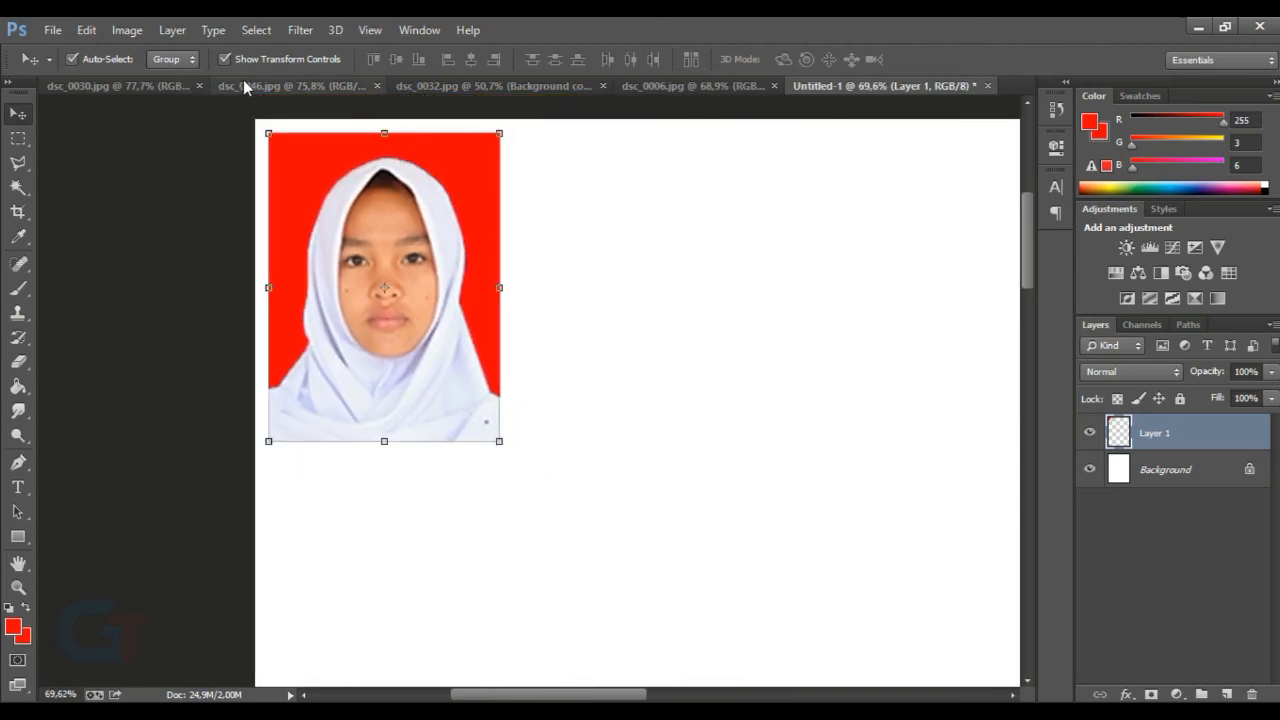
Step: Copy the whole dsc_0046 portrait into the A4 document and align it just right of the first portrait
left_click(245, 85)
key("ctrl+a")
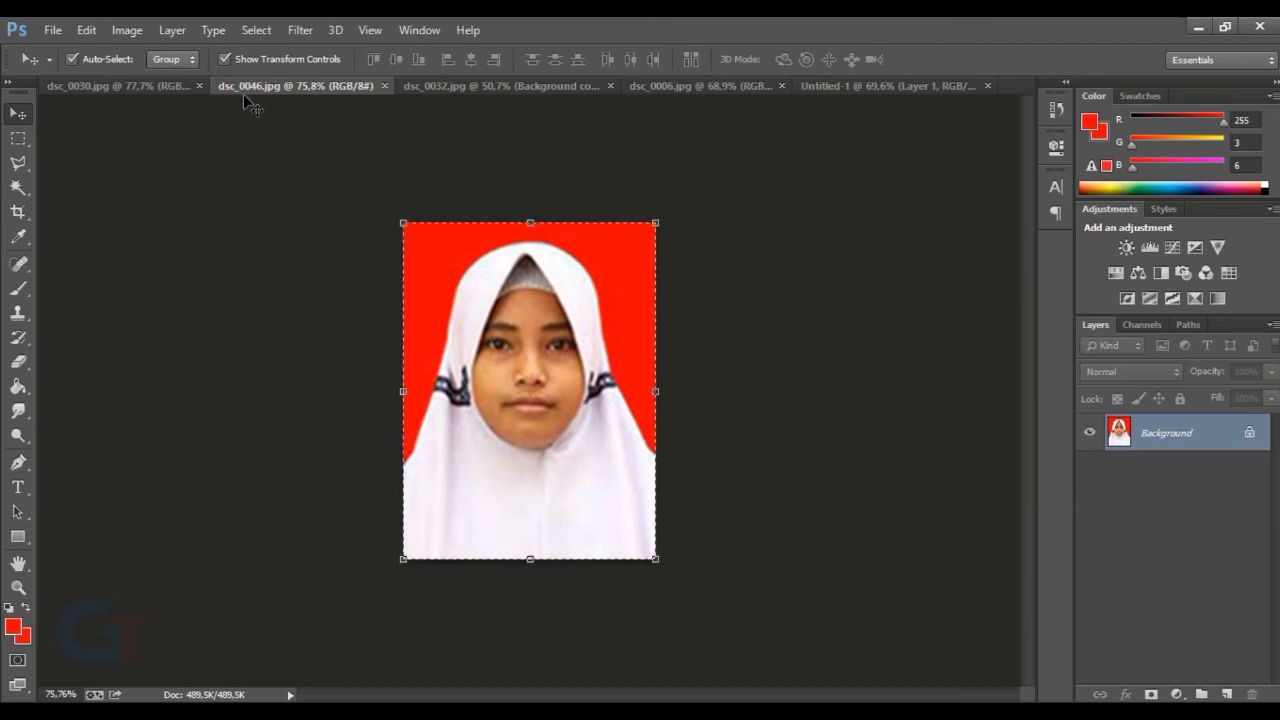
left_click(873, 86)
key("ctrl+v")
left_click_drag(568, 280, 679, 191)
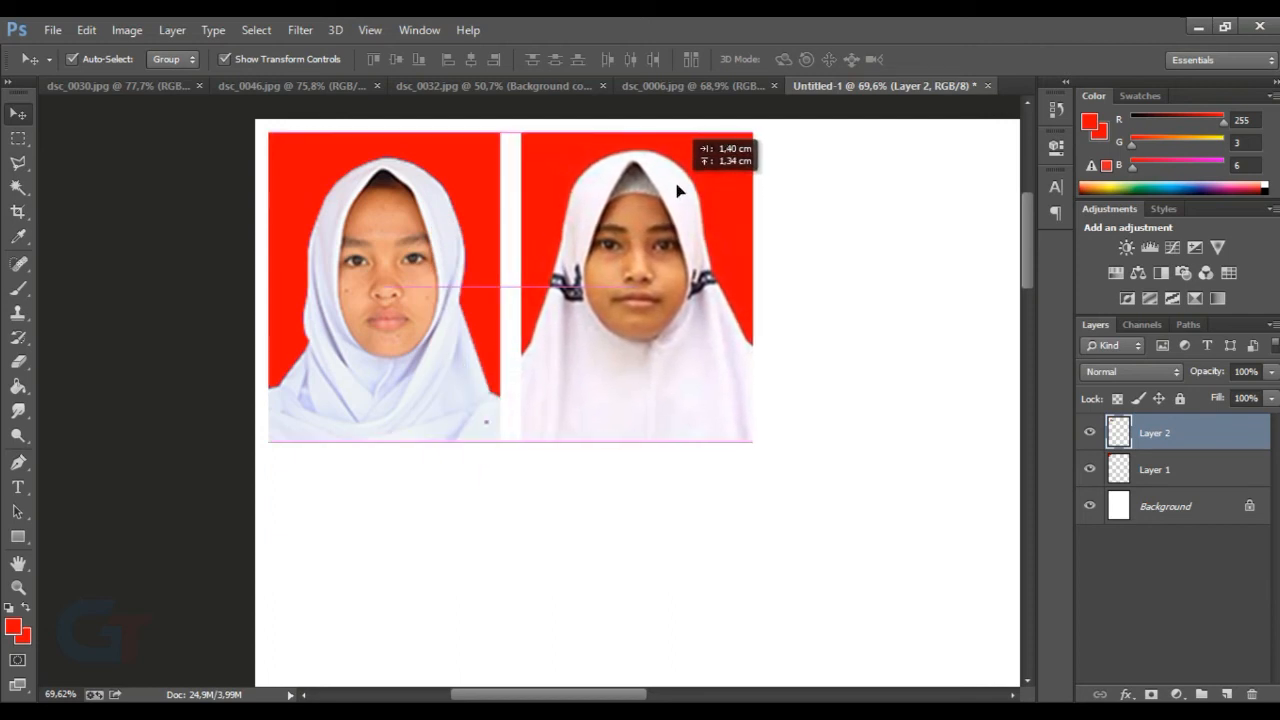
Step: Select the whole dsc_0032 portrait with the Rectangular Marquee and copy it
left_click(297, 85)
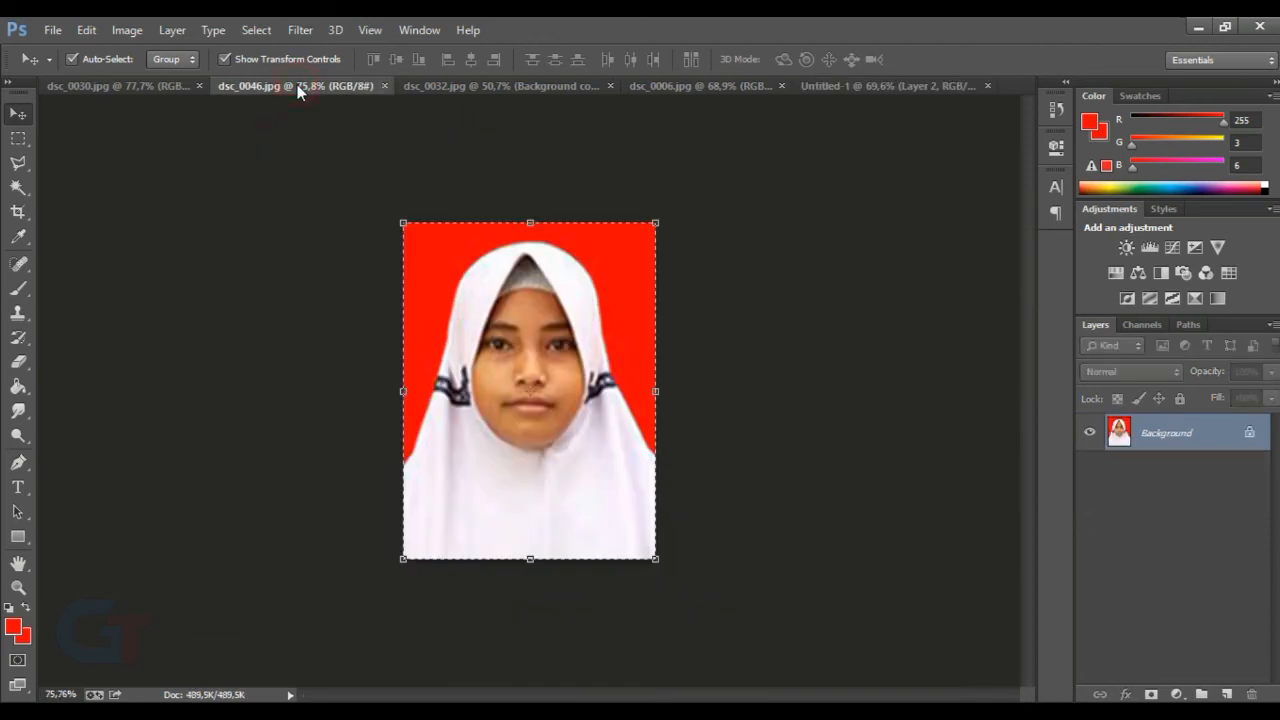
left_click(525, 84)
left_click(18, 138)
left_click_drag(218, 163, 985, 680)
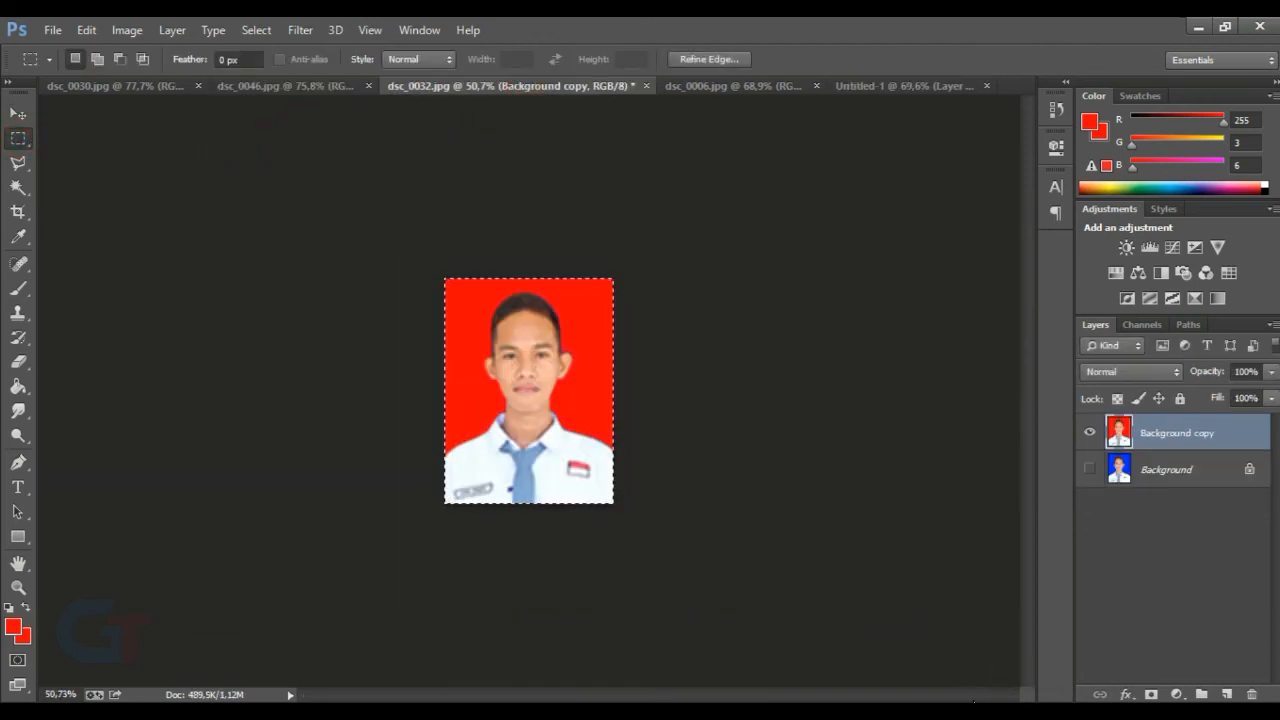
key("ctrl+c")
Step: Paste the dsc_0032 portrait into the A4 document and align it right of the dsc_0046 portrait
left_click(893, 88)
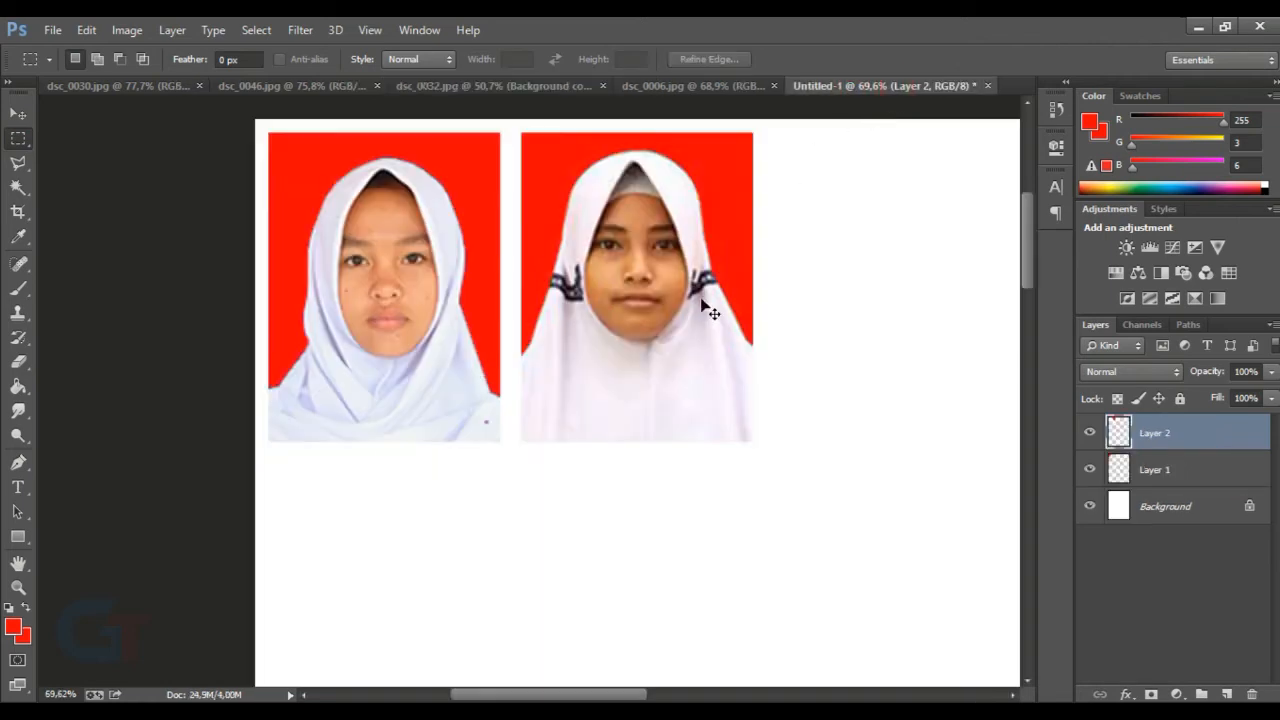
key("ctrl+v")
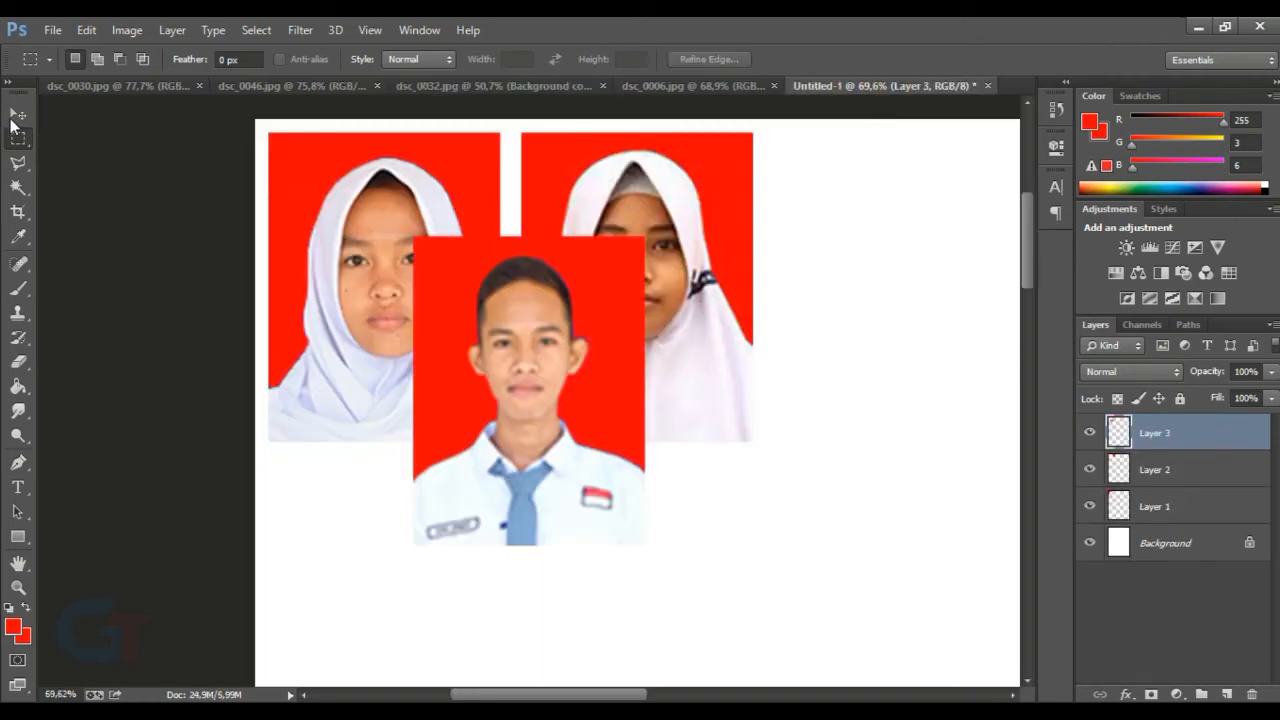
left_click(14, 116)
left_click_drag(516, 331, 875, 231)
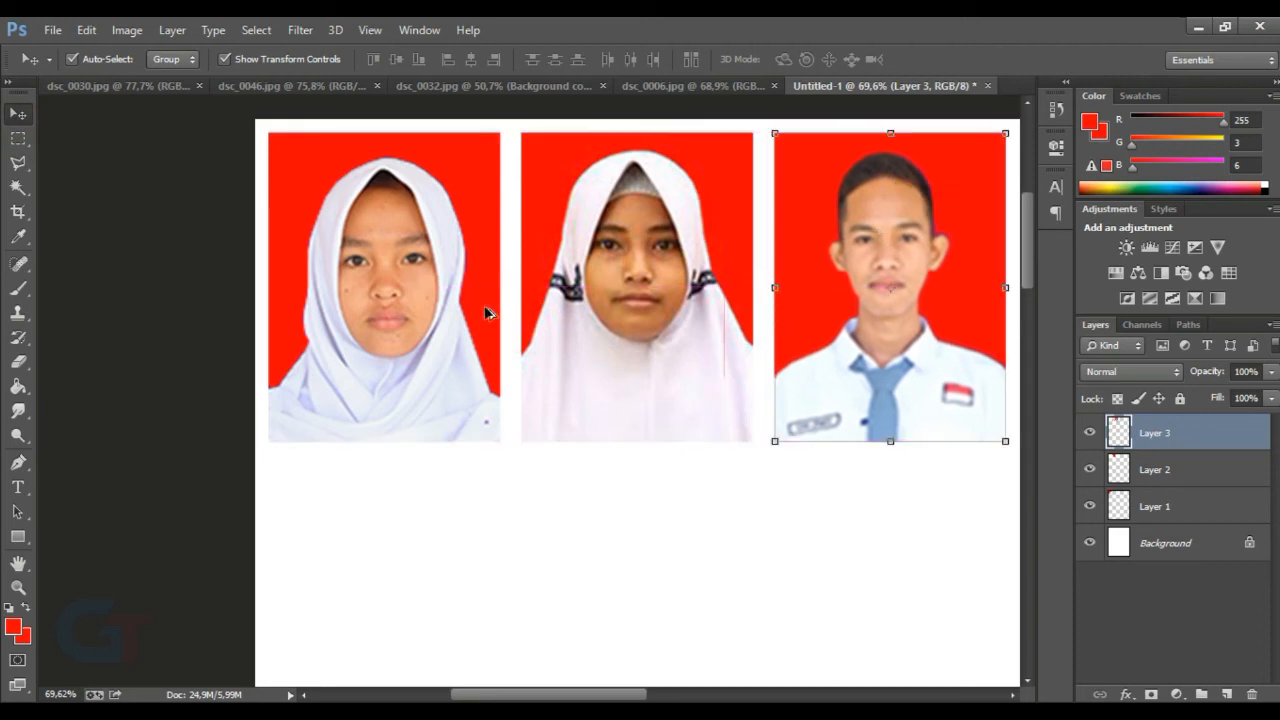
Step: Select the whole dsc_0006 portrait and copy it
scroll(395, 325, "down", 4)
left_click(317, 86)
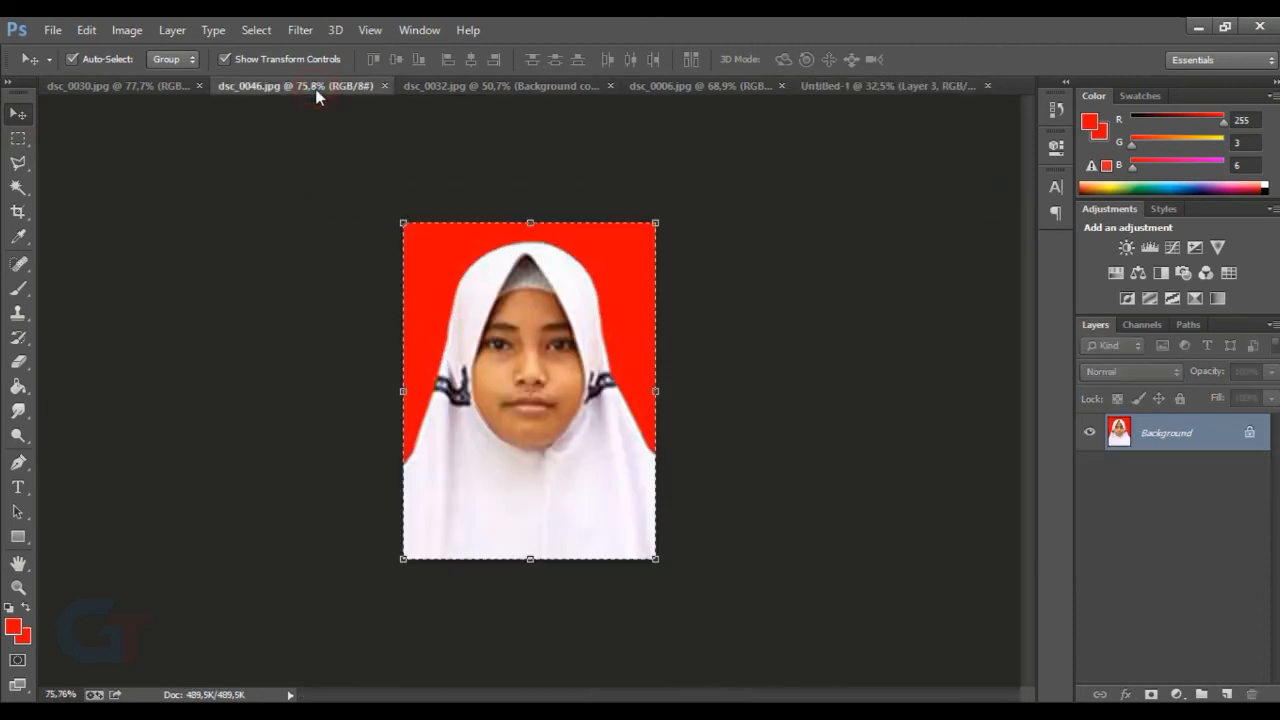
left_click(553, 90)
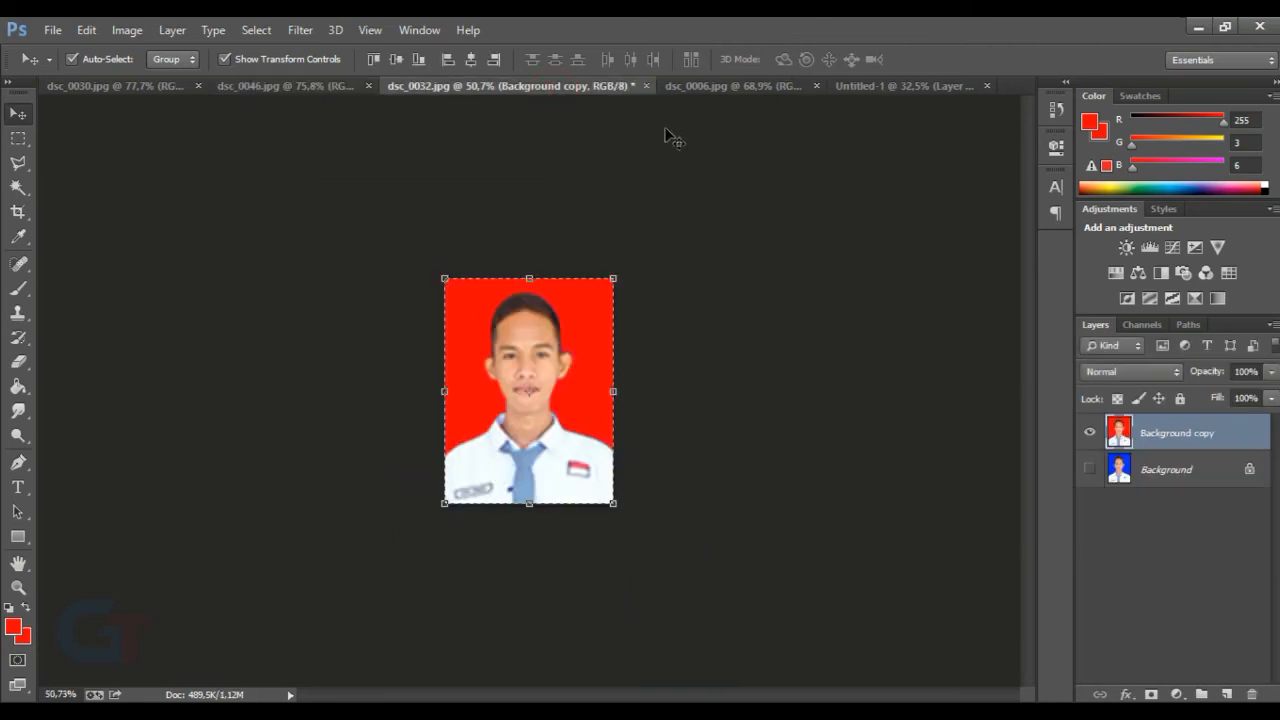
left_click(906, 82)
left_click(742, 87)
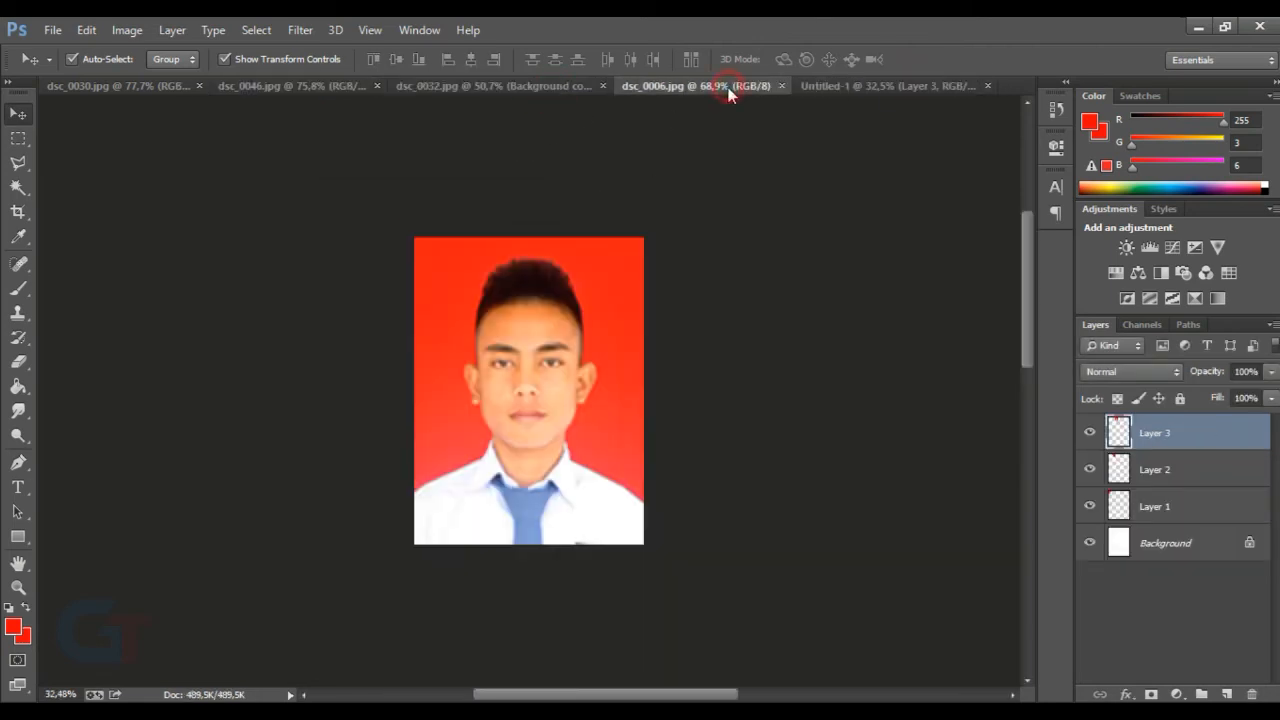
left_click(18, 138)
key("ctrl+a")
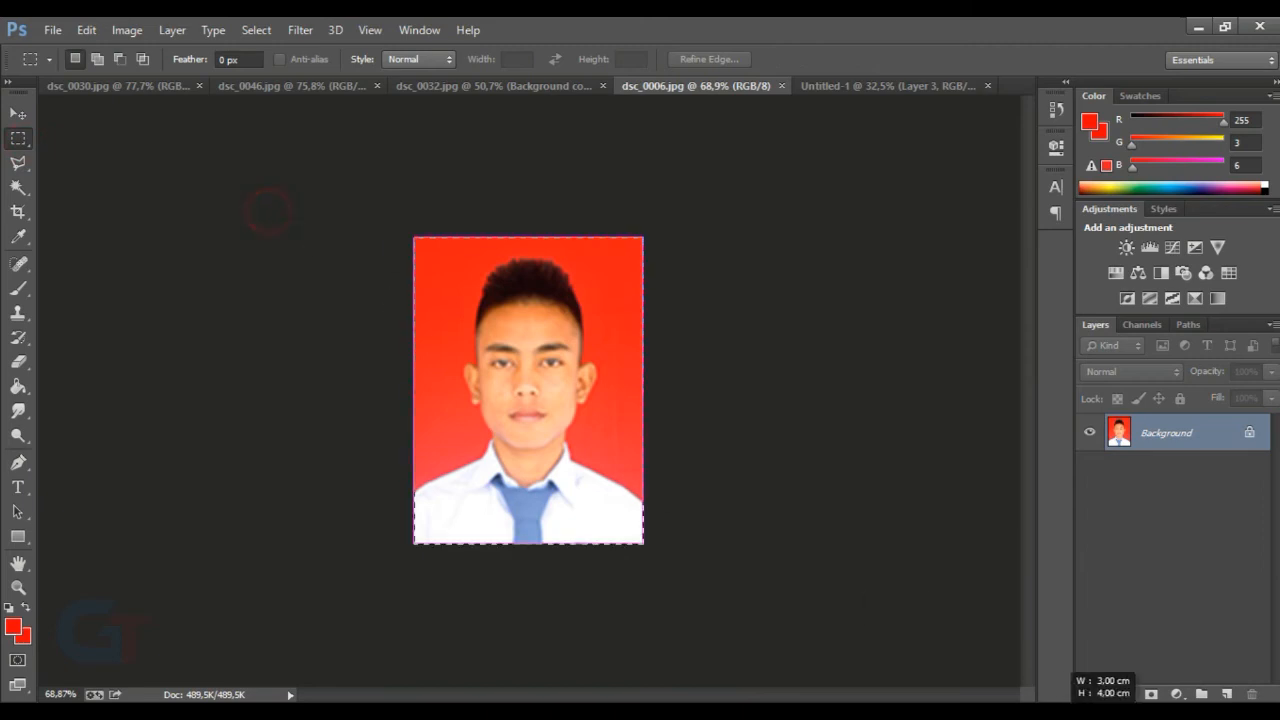
Step: Paste the dsc_0006 portrait into the A4 document as the fourth in the row and adjust the spacing of the last two portraits
left_click(863, 85)
key("ctrl+v")
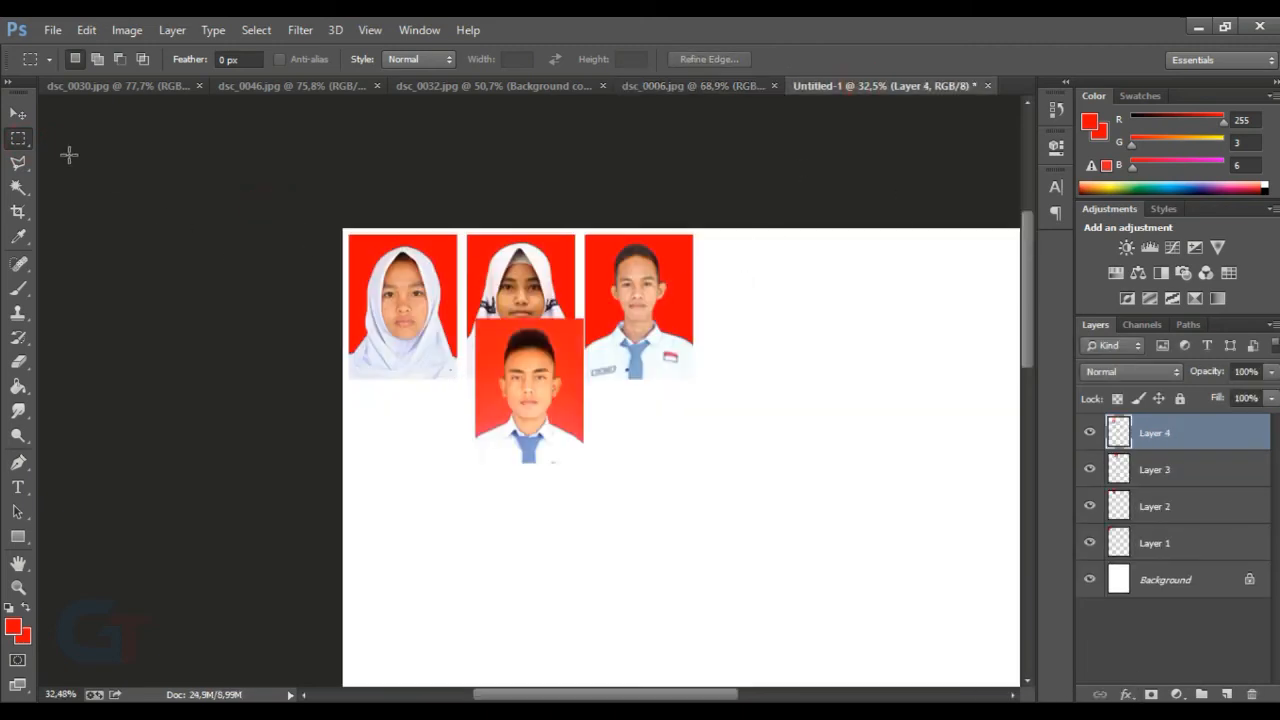
left_click(18, 113)
left_click_drag(555, 353, 786, 278)
mouse_move(657, 303)
left_mouse_down()
mouse_move(646, 290)
mouse_move(661, 280)
left_mouse_up()
left_click_drag(786, 292, 759, 276)
left_click(436, 32)
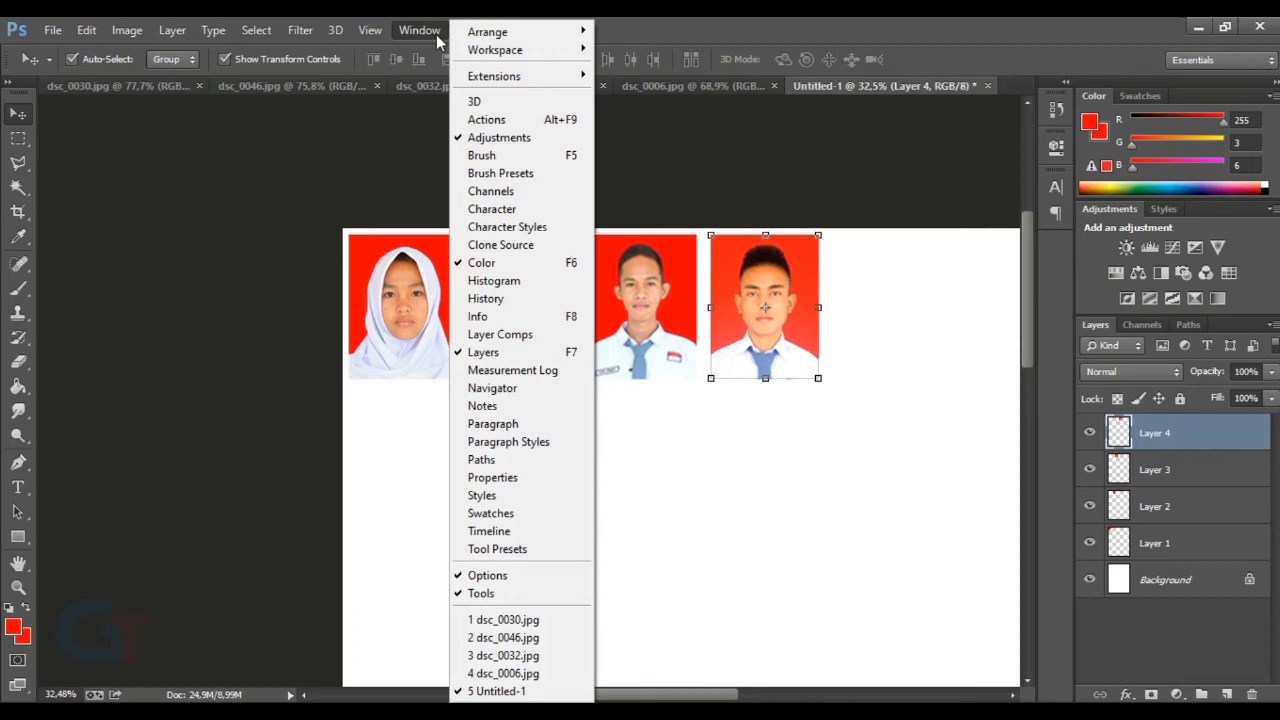
left_click(437, 36)
left_click(467, 30)
mouse_move(375, 34)
mouse_move(423, 338)
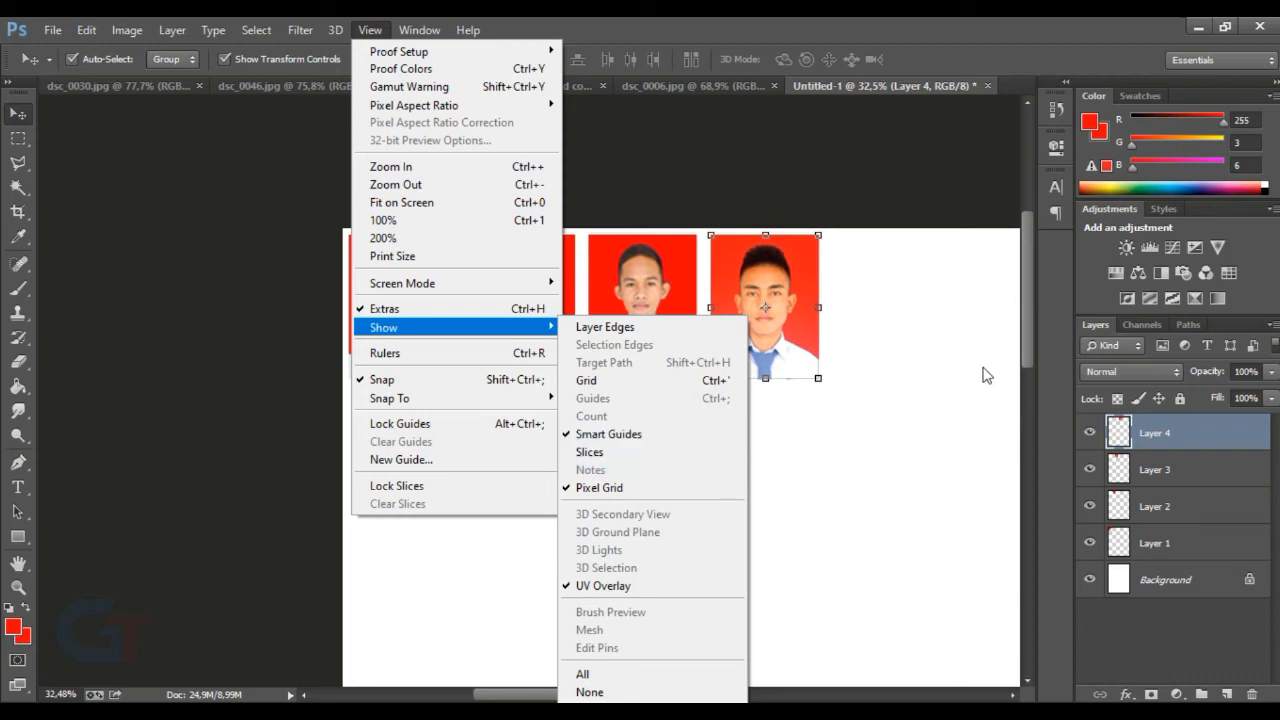
left_click(922, 350)
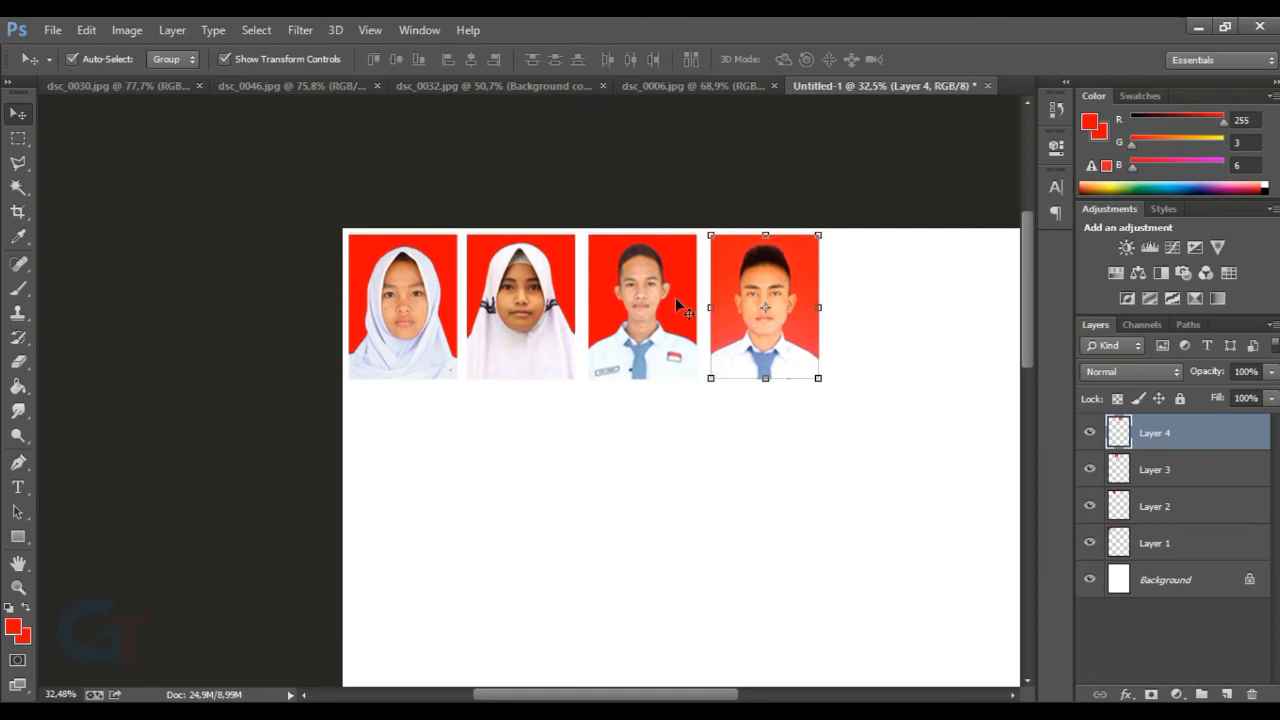
Step: Duplicate the third and fourth portraits and place the copies at the end of the row to make six
scroll(637, 325, "down", 3)
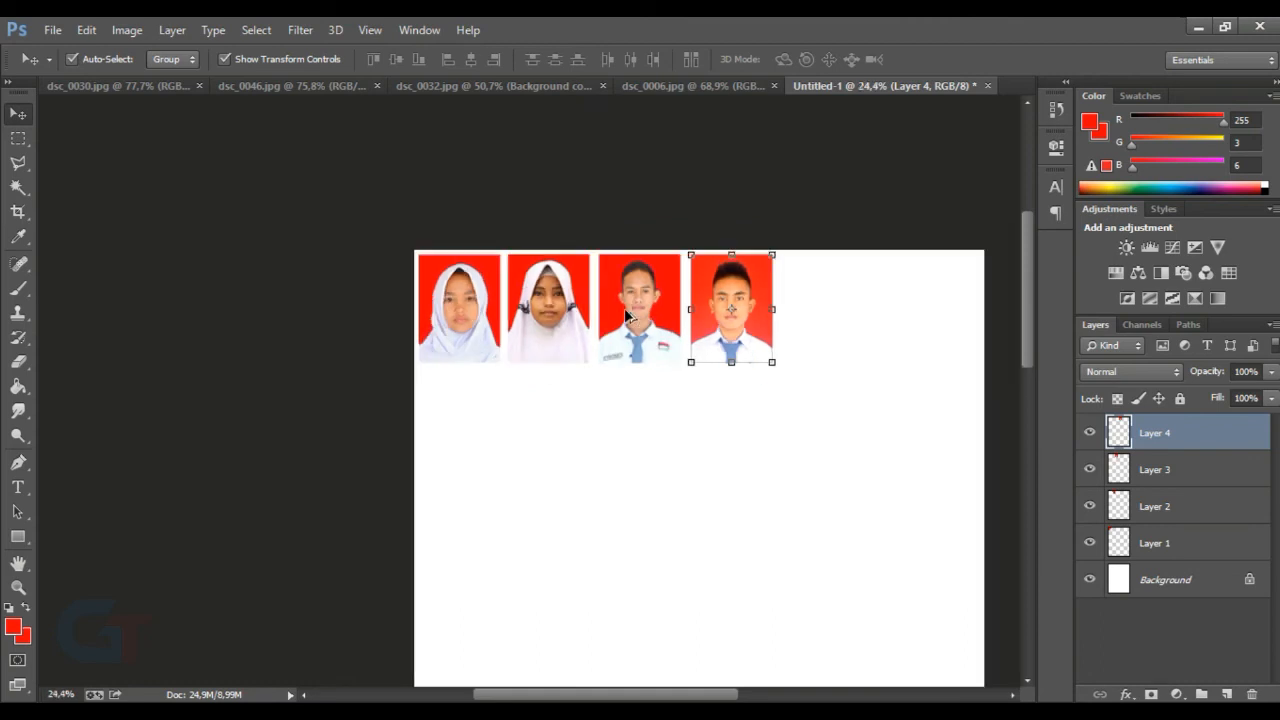
left_click(834, 356)
left_click_drag(770, 378, 625, 283)
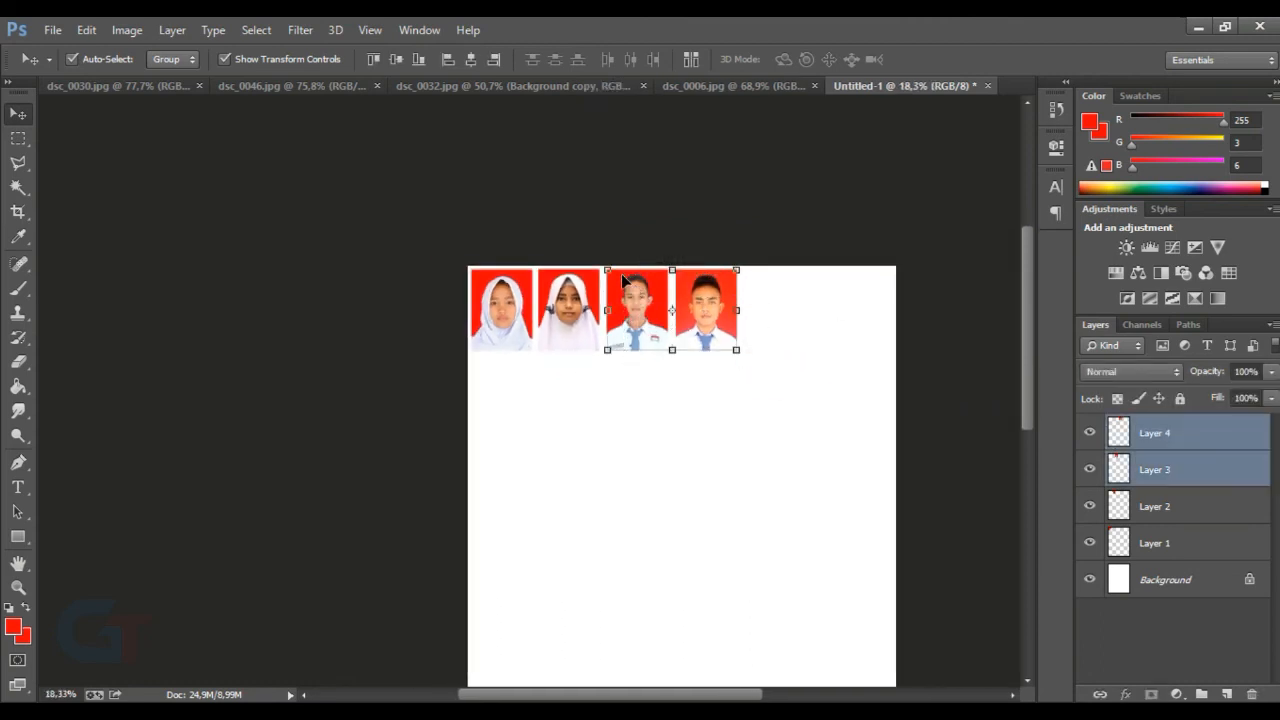
right_click(1190, 466)
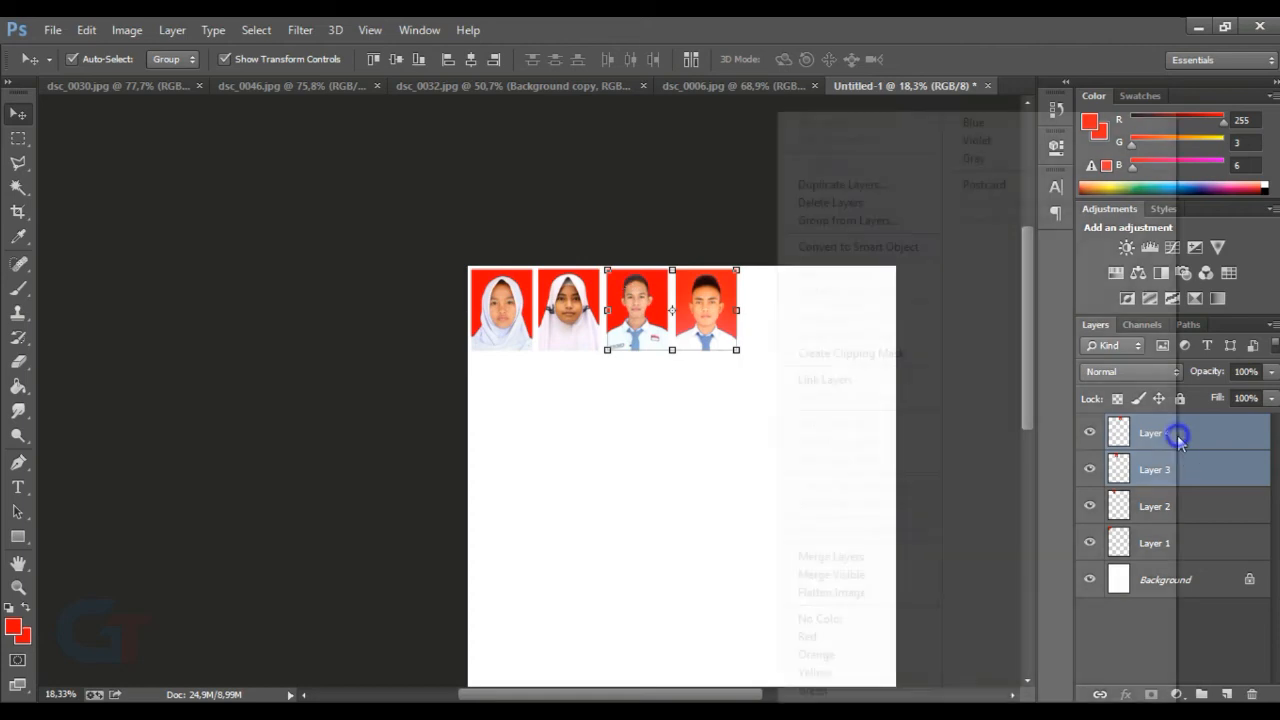
left_click(863, 195)
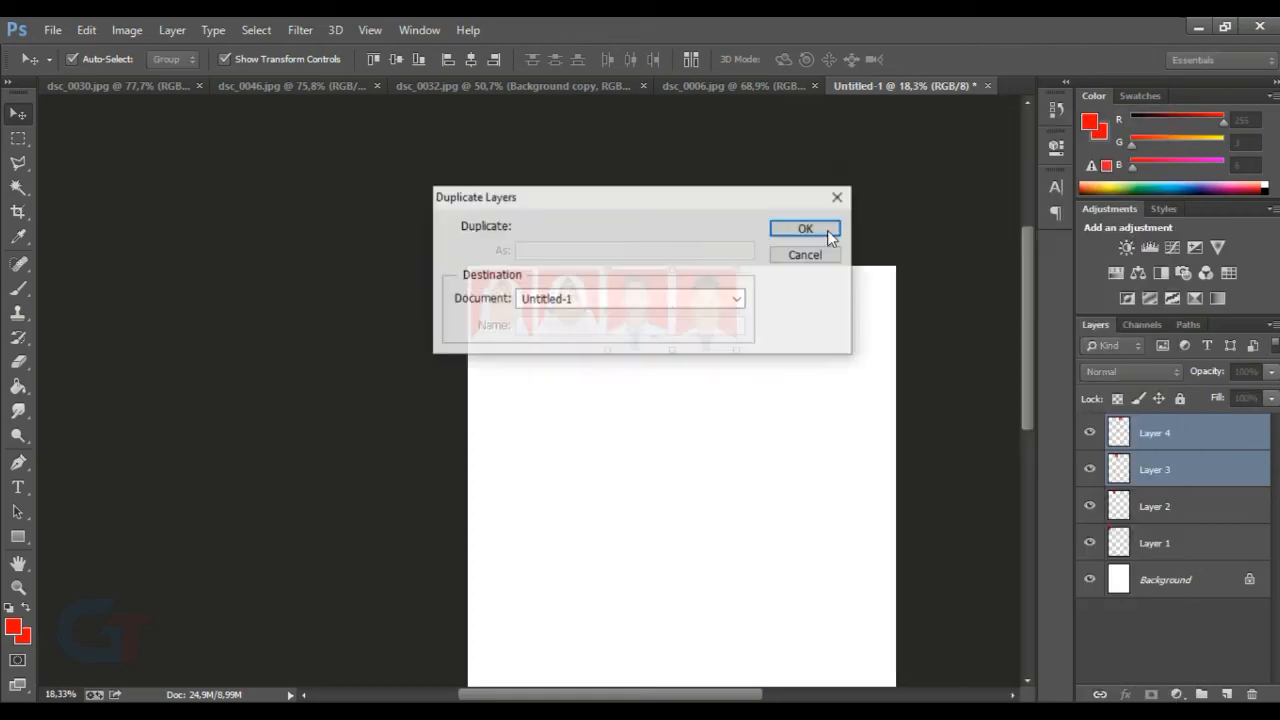
left_click(793, 232)
left_click_drag(652, 303, 793, 306)
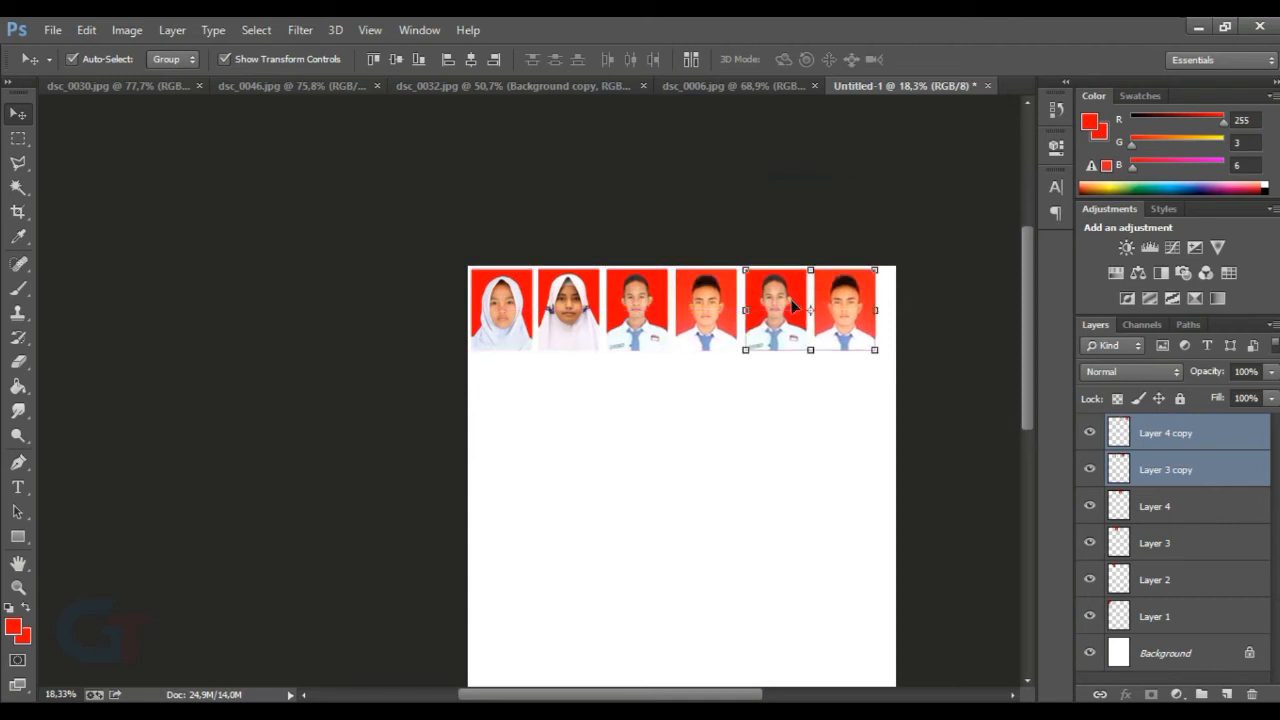
Step: Duplicate the whole row of six portraits and place the copy directly below as a second row with a narrow gap
left_click_drag(896, 364, 471, 245)
key("Return")
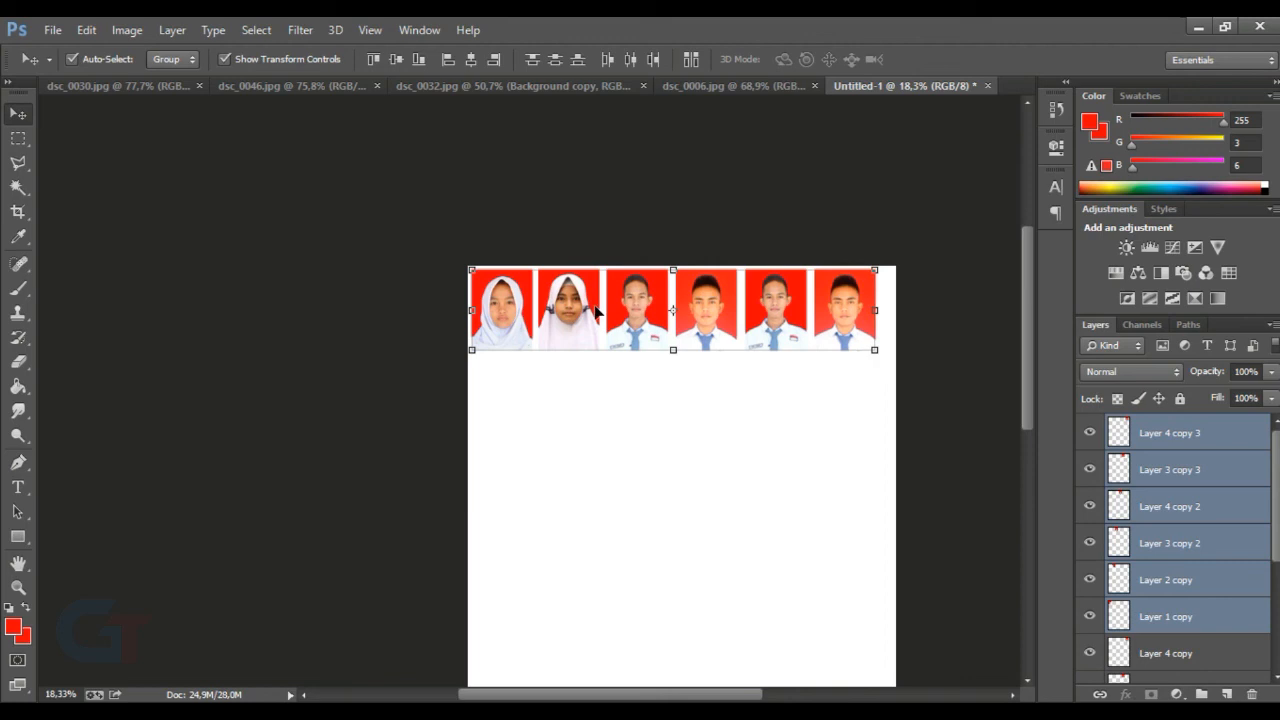
left_click_drag(580, 300, 580, 396)
scroll(711, 386, "up", 4)
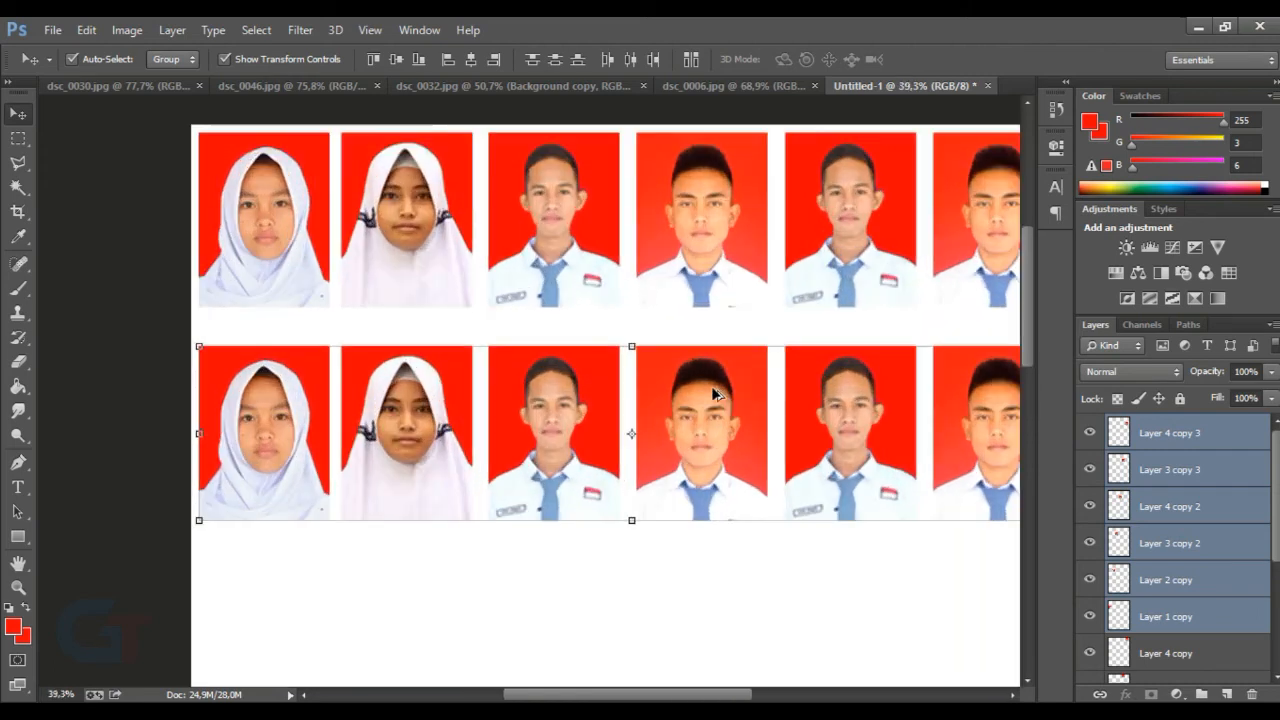
mouse_move(711, 386)
left_mouse_down()
mouse_move(718, 358)
mouse_move(712, 428)
mouse_move(710, 369)
left_mouse_up()
scroll(624, 358, "down", 2)
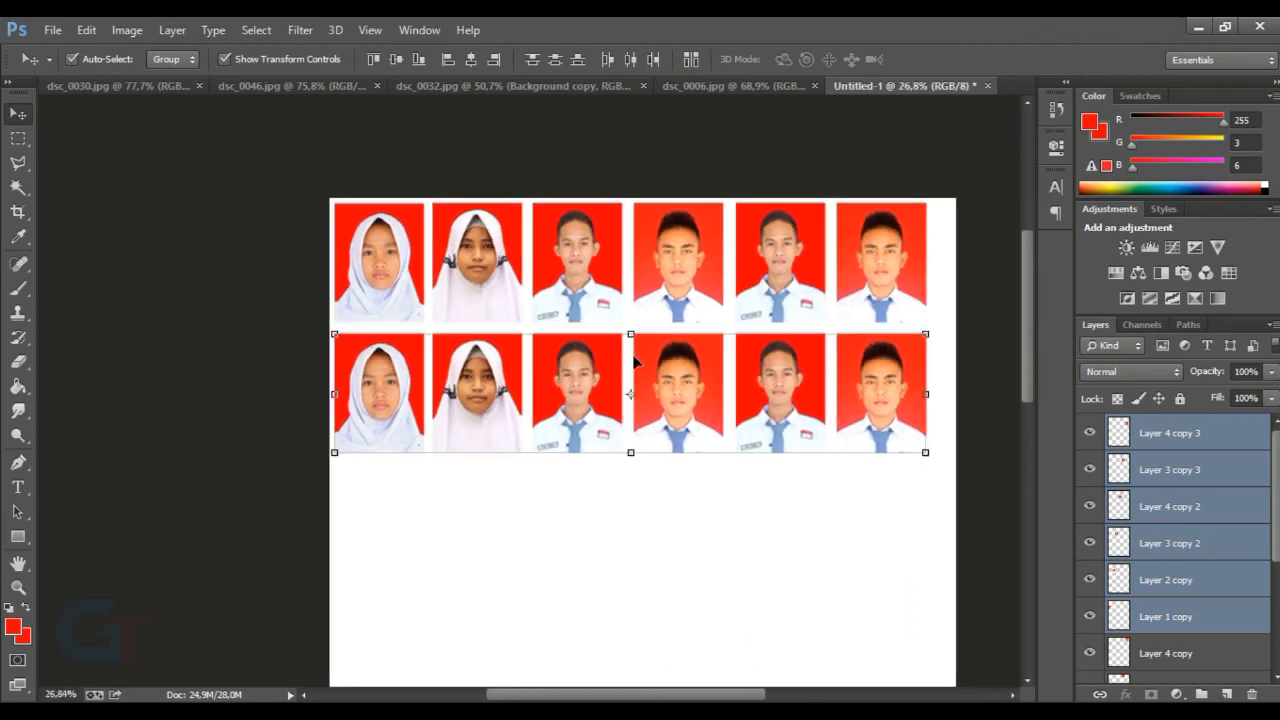
left_click_drag(997, 478, 363, 211)
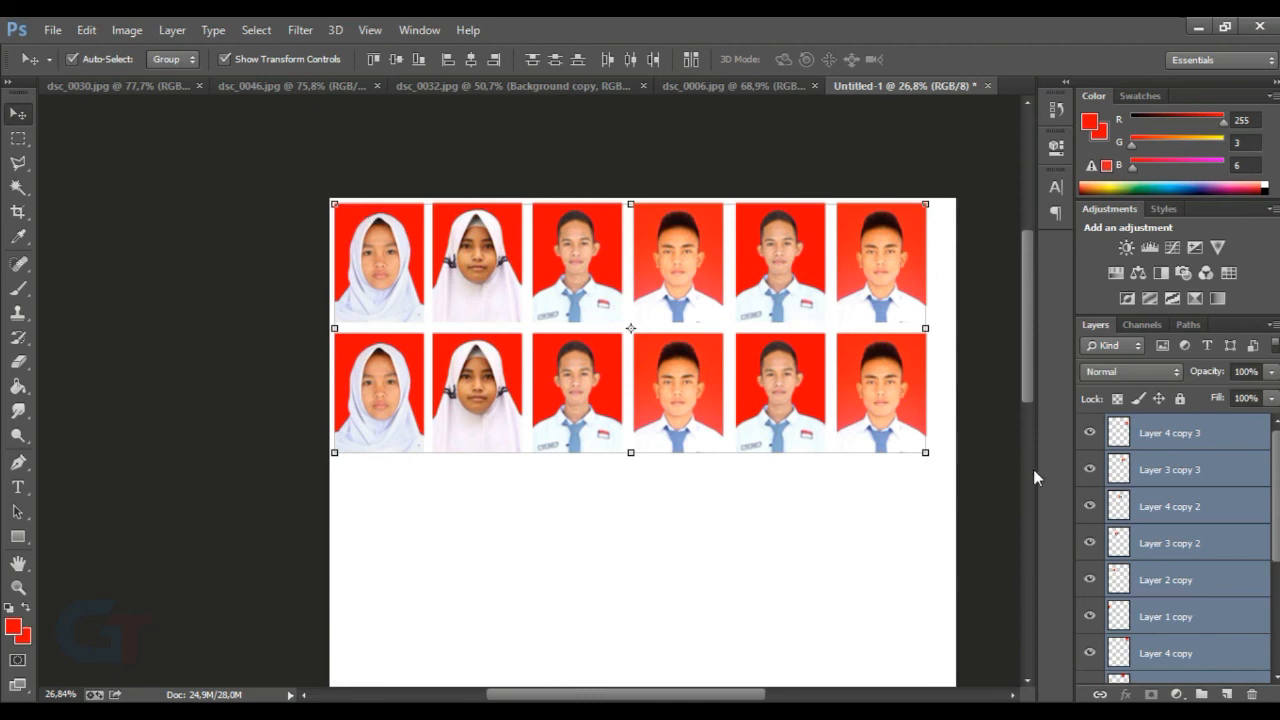
left_click(995, 474)
left_click_drag(932, 492, 731, 350)
left_click(722, 522)
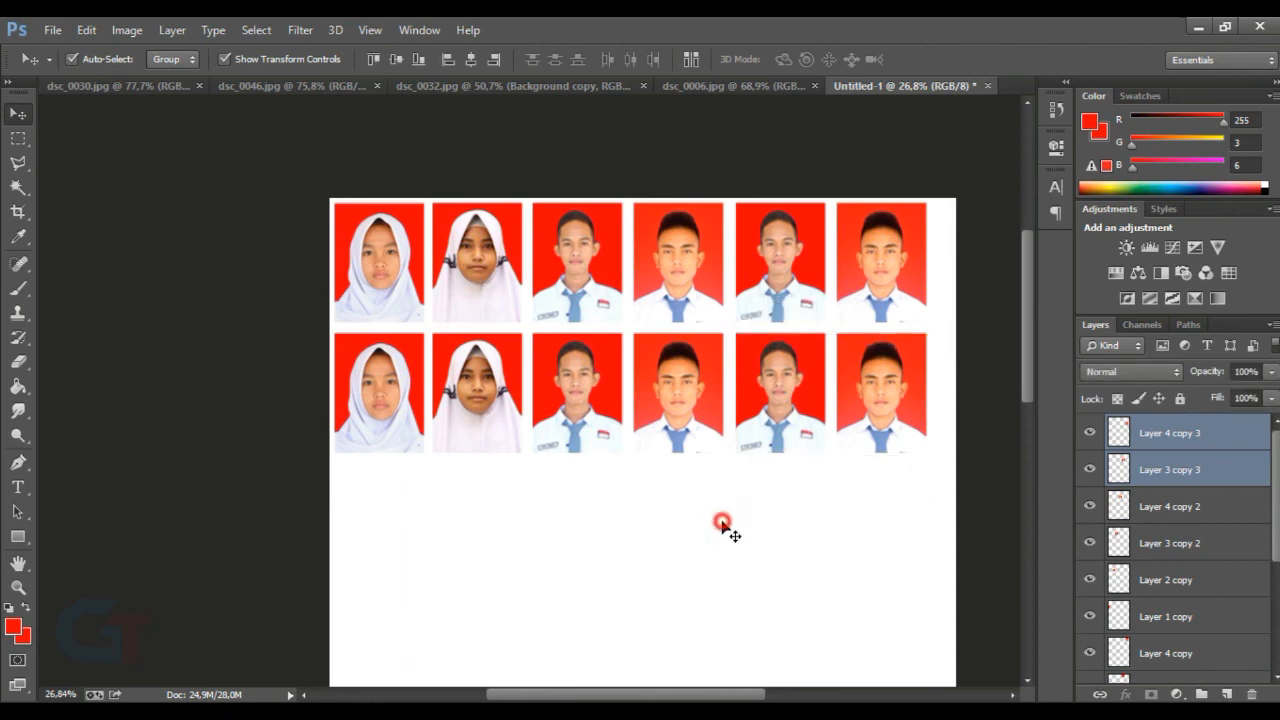
Step: Duplicate the four portraits in columns three and four and place the copies in rows three and four under the last two columns
left_click_drag(727, 466, 538, 175)
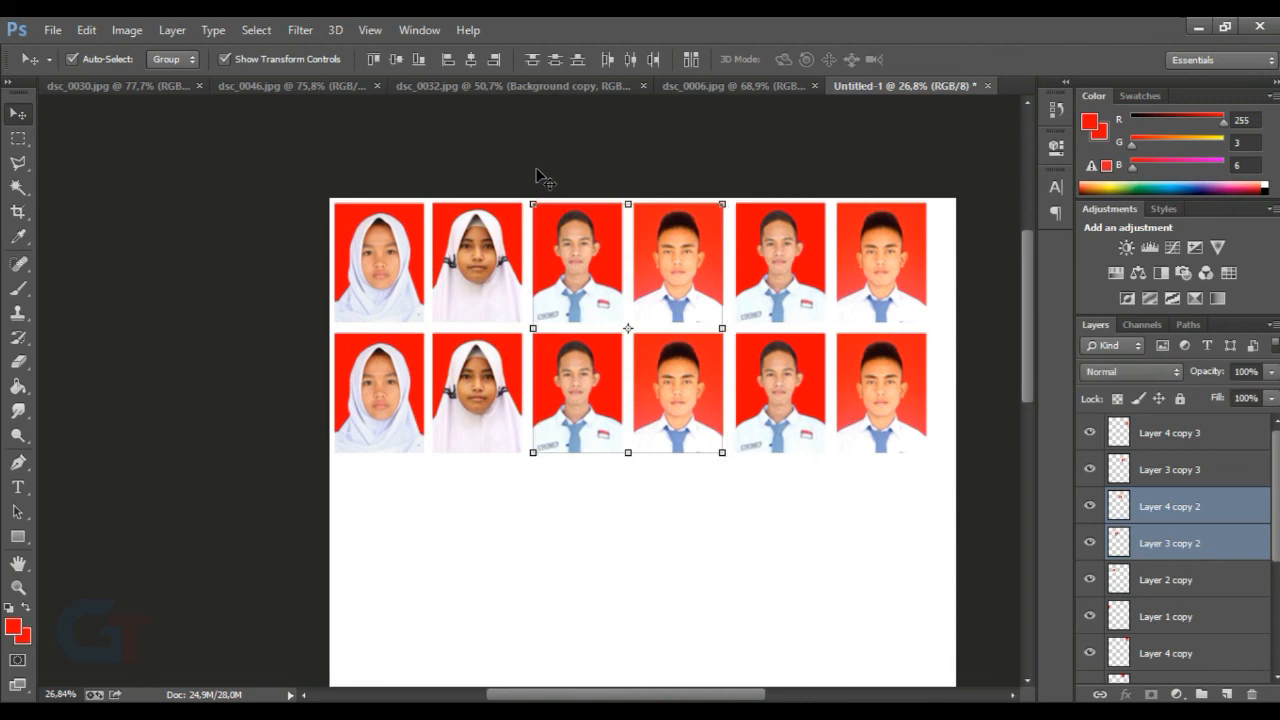
key("ctrl+j")
left_click_drag(635, 294, 808, 514)
Step: Duplicate the four portraits of the first two columns twice to fill the first four places of rows three and four
left_click_drag(523, 497, 240, 195)
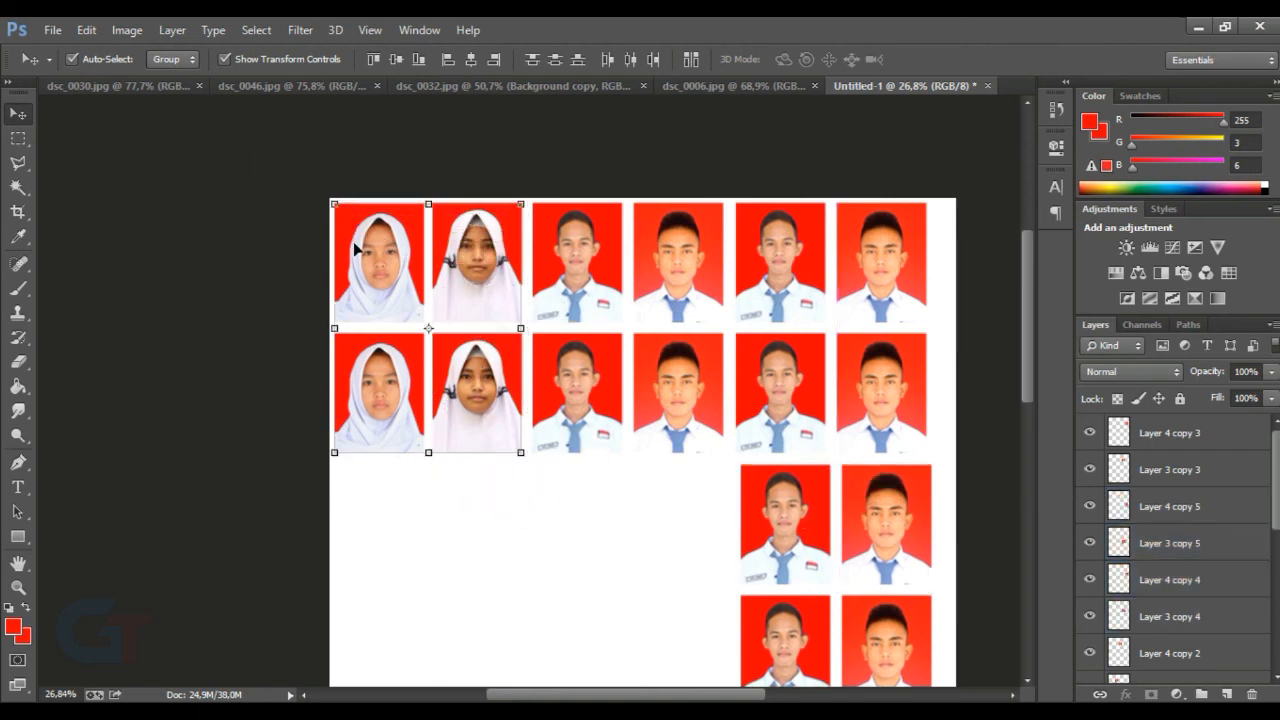
left_click_drag(412, 250, 417, 508)
scroll(566, 499, "right", 1)
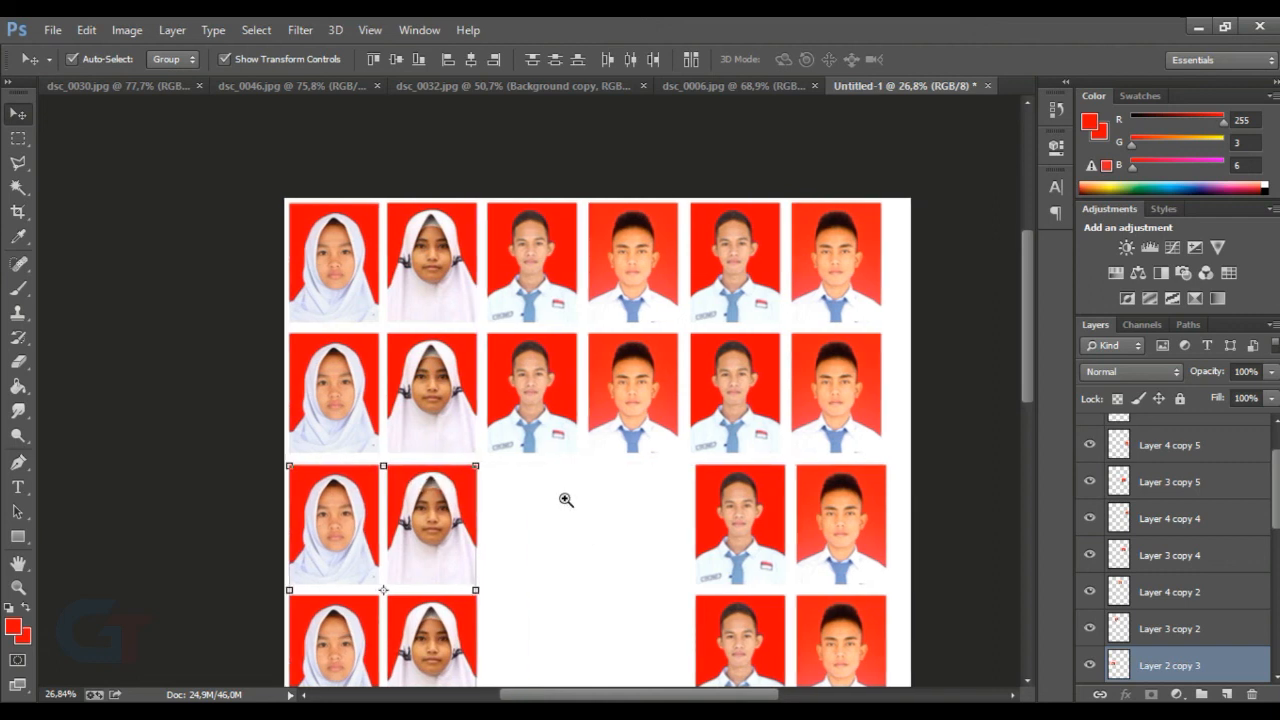
scroll(770, 436, "down", 2)
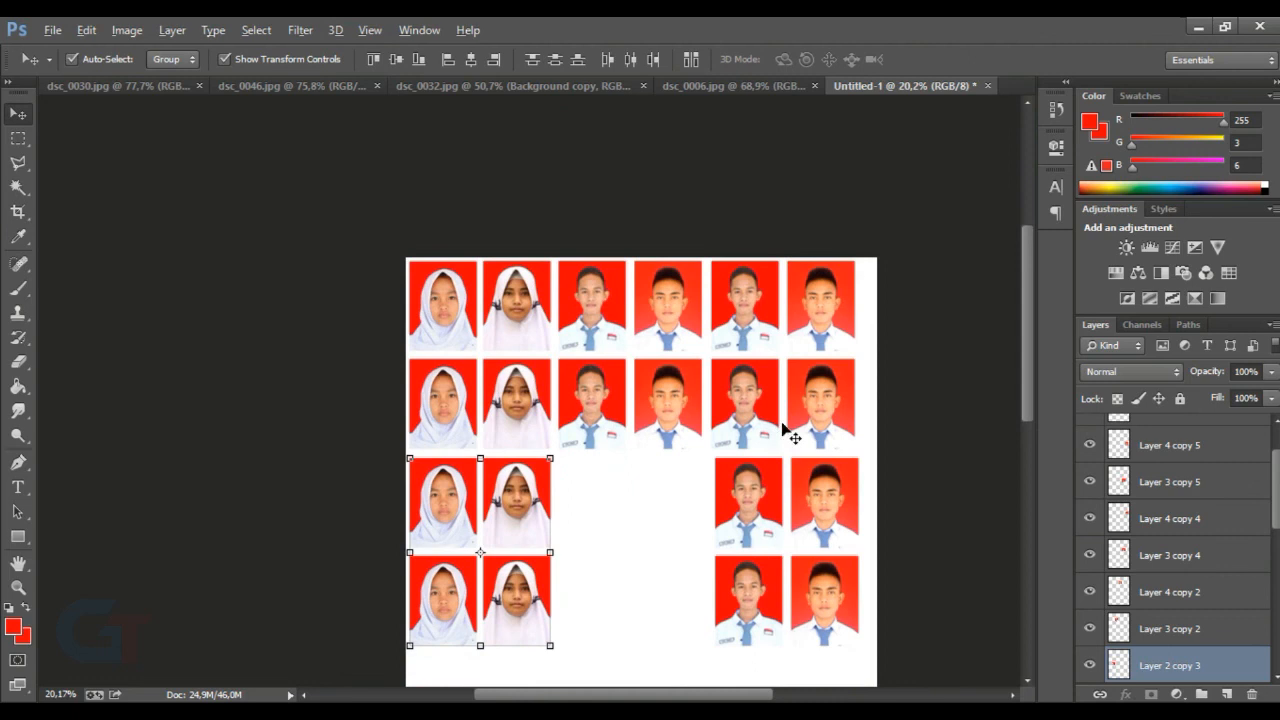
scroll(805, 590, "down", 1)
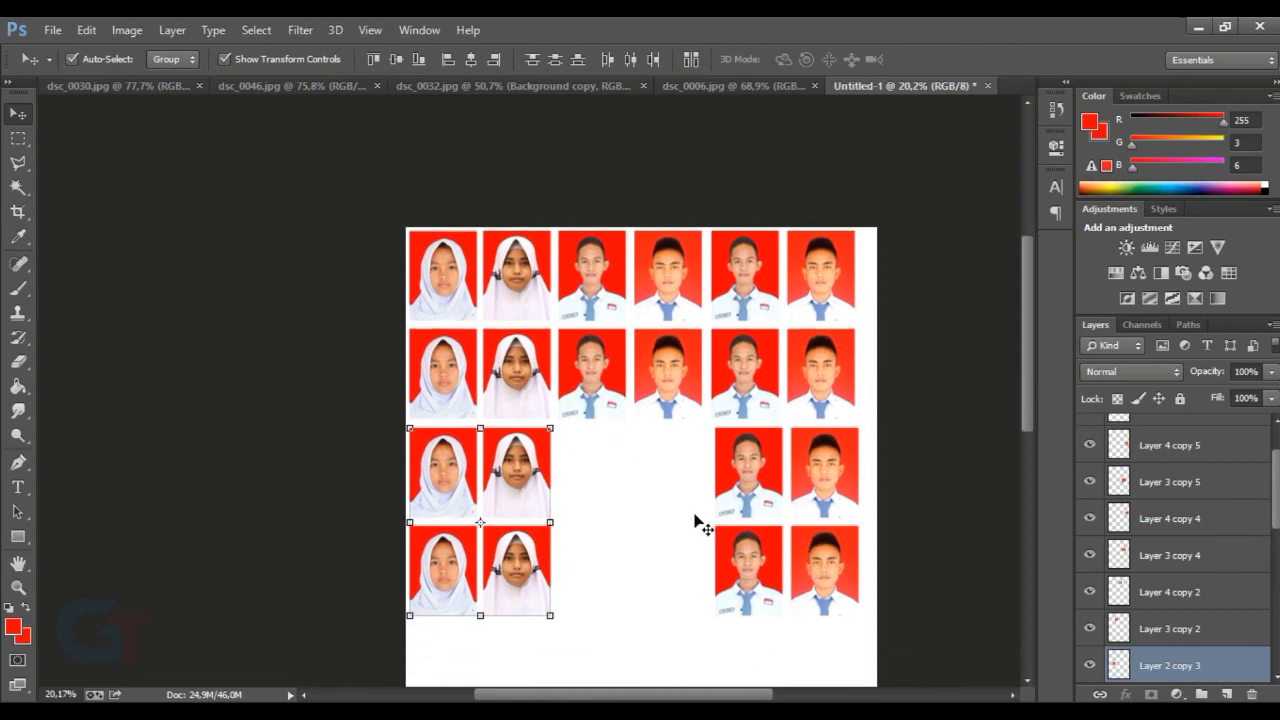
left_click_drag(498, 485, 606, 480)
left_click(917, 466)
Step: Duplicate rows two to four and place the copied block directly below the fourth row
key("ctrl+minus")
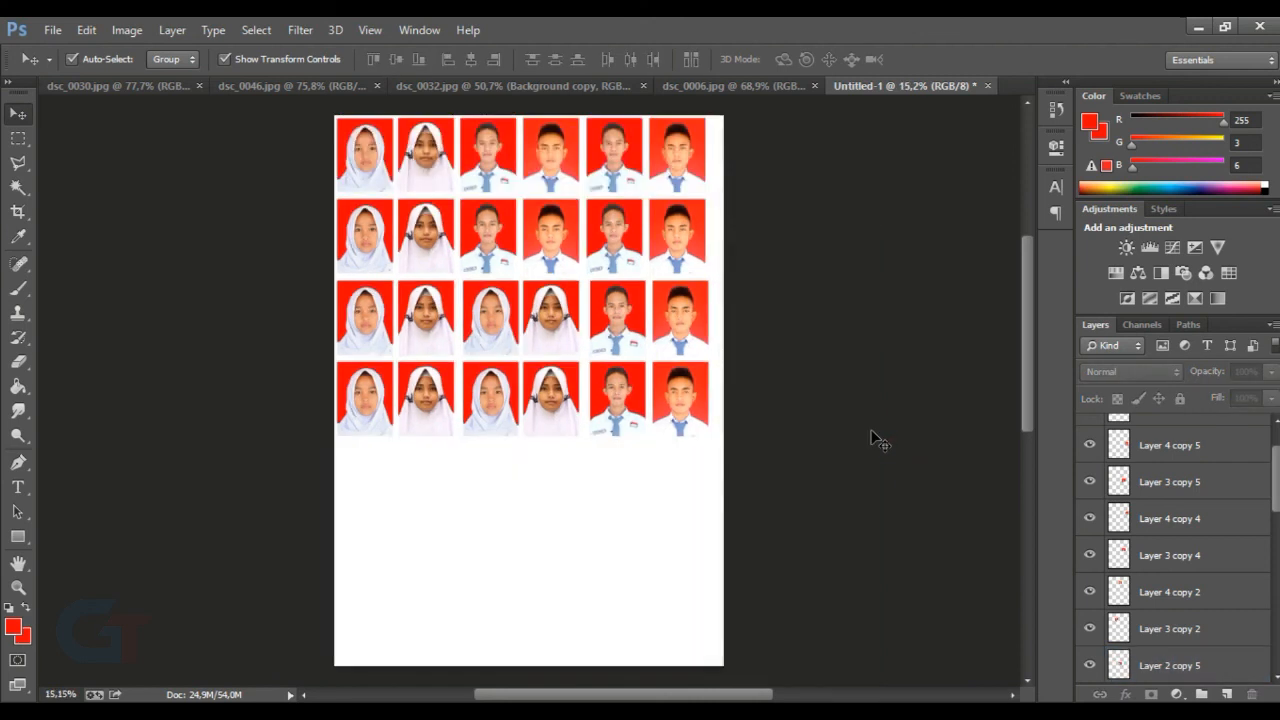
left_click_drag(777, 449, 275, 230)
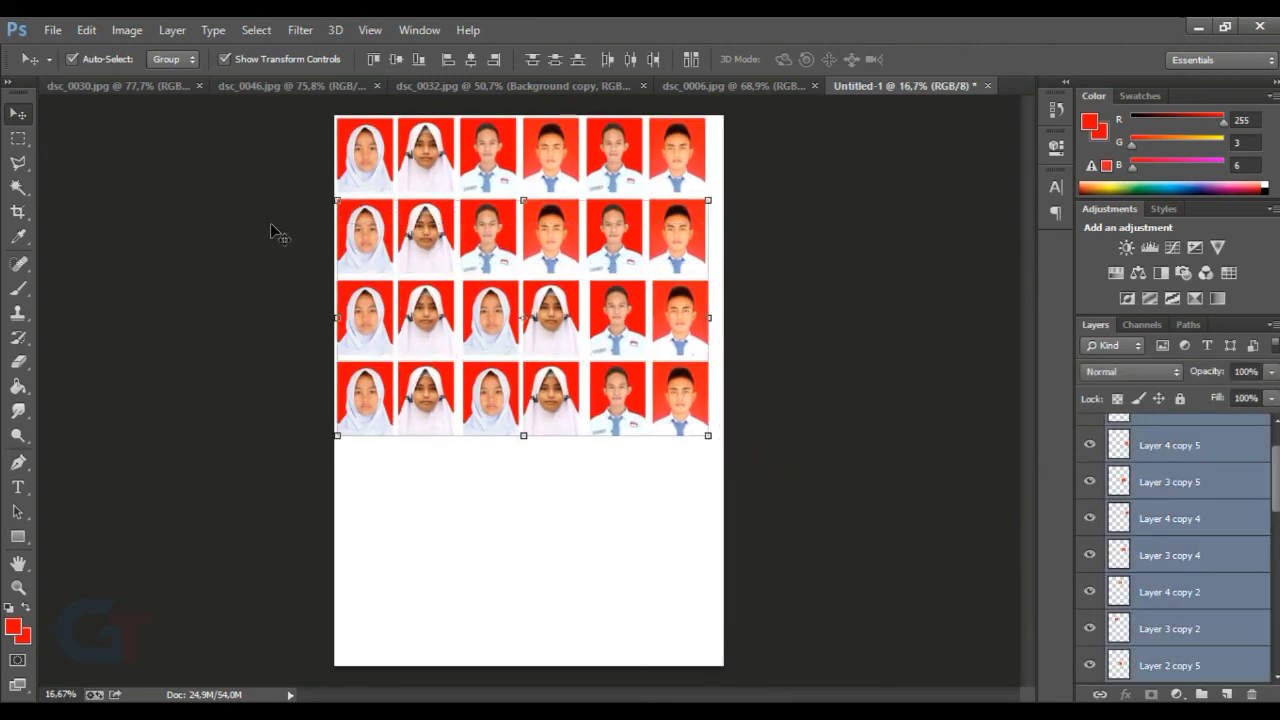
left_click_drag(383, 222, 387, 465)
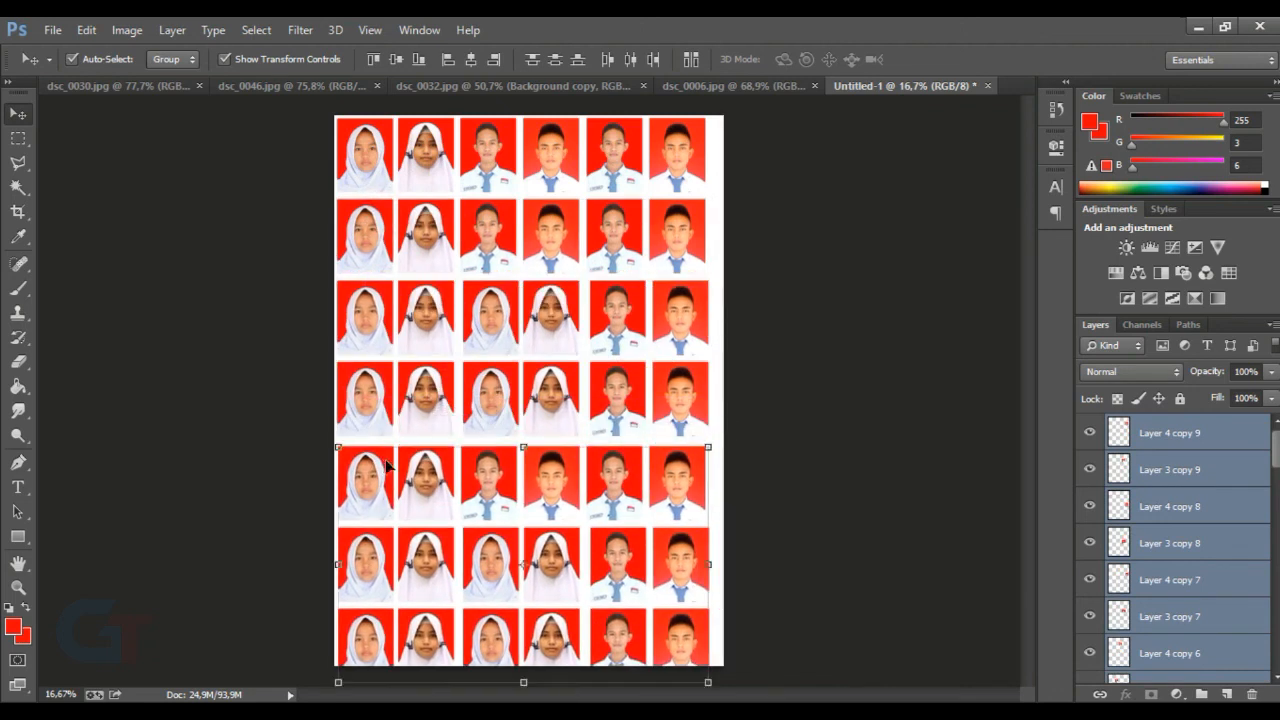
Step: Delete the bottom row of portraits that runs over the lower page edge
scroll(408, 455, "down", 4)
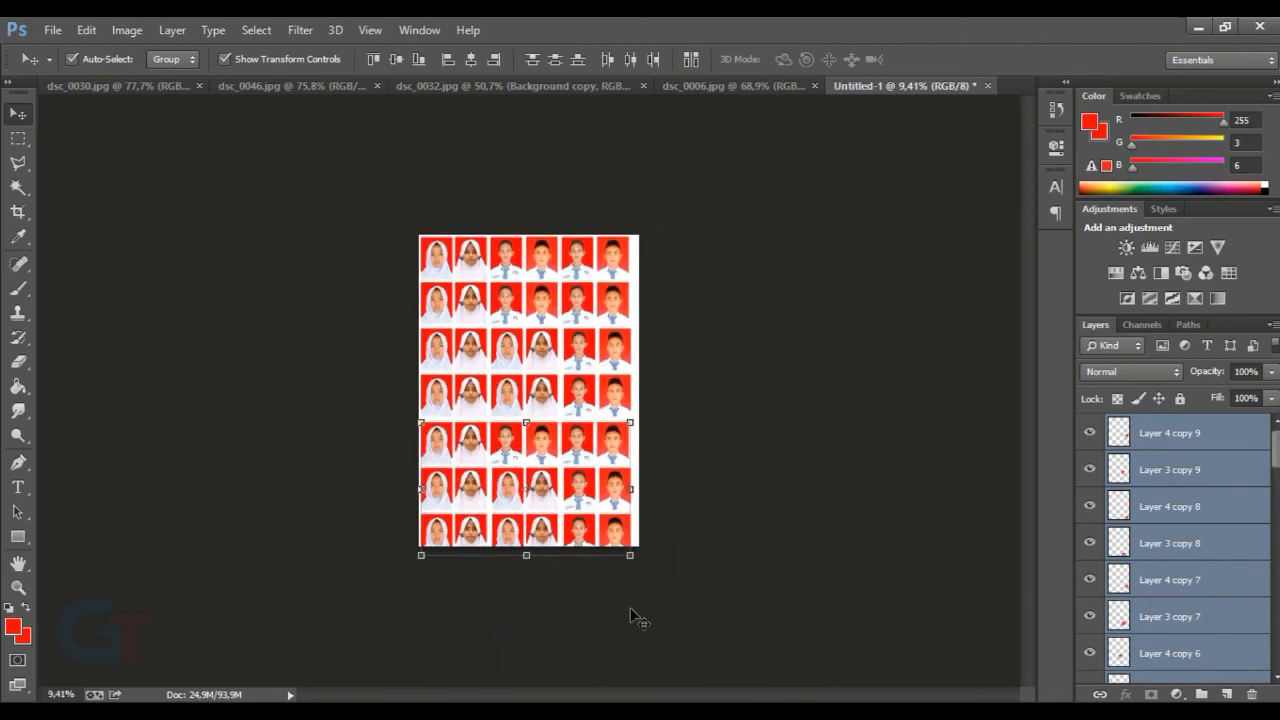
left_click(674, 566)
left_click_drag(674, 566, 417, 515)
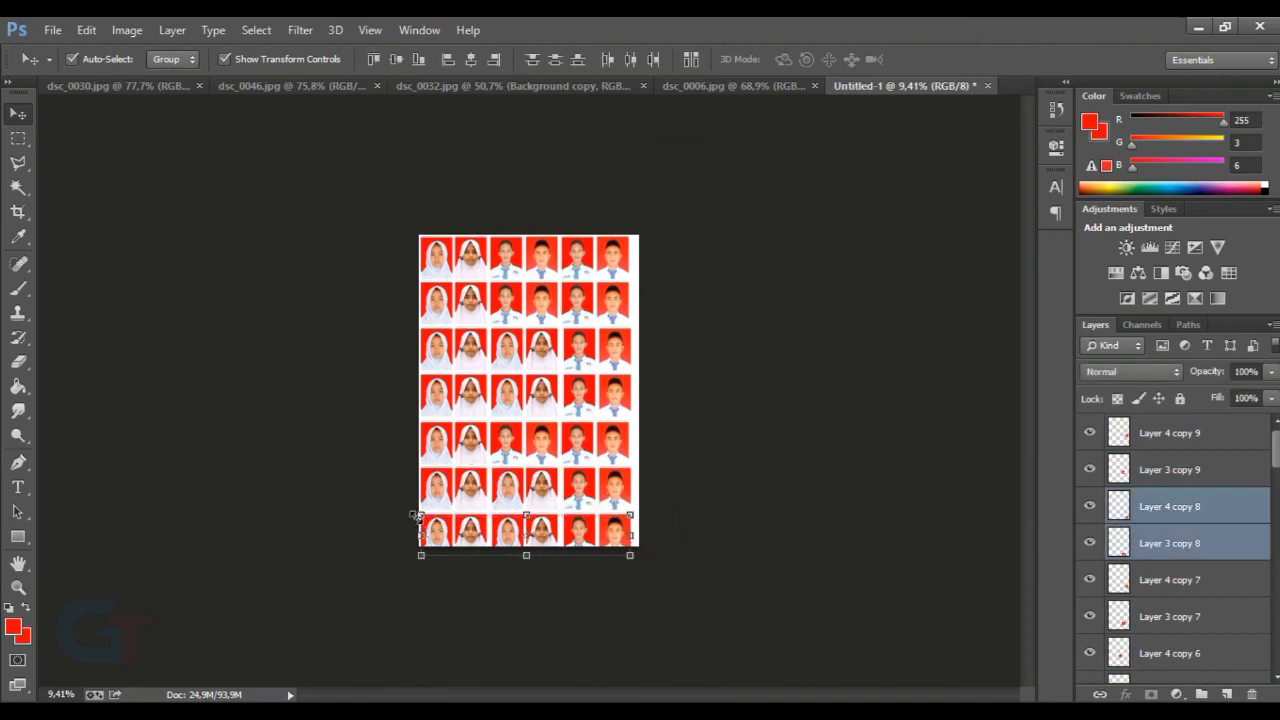
scroll(455, 575, "up", 4)
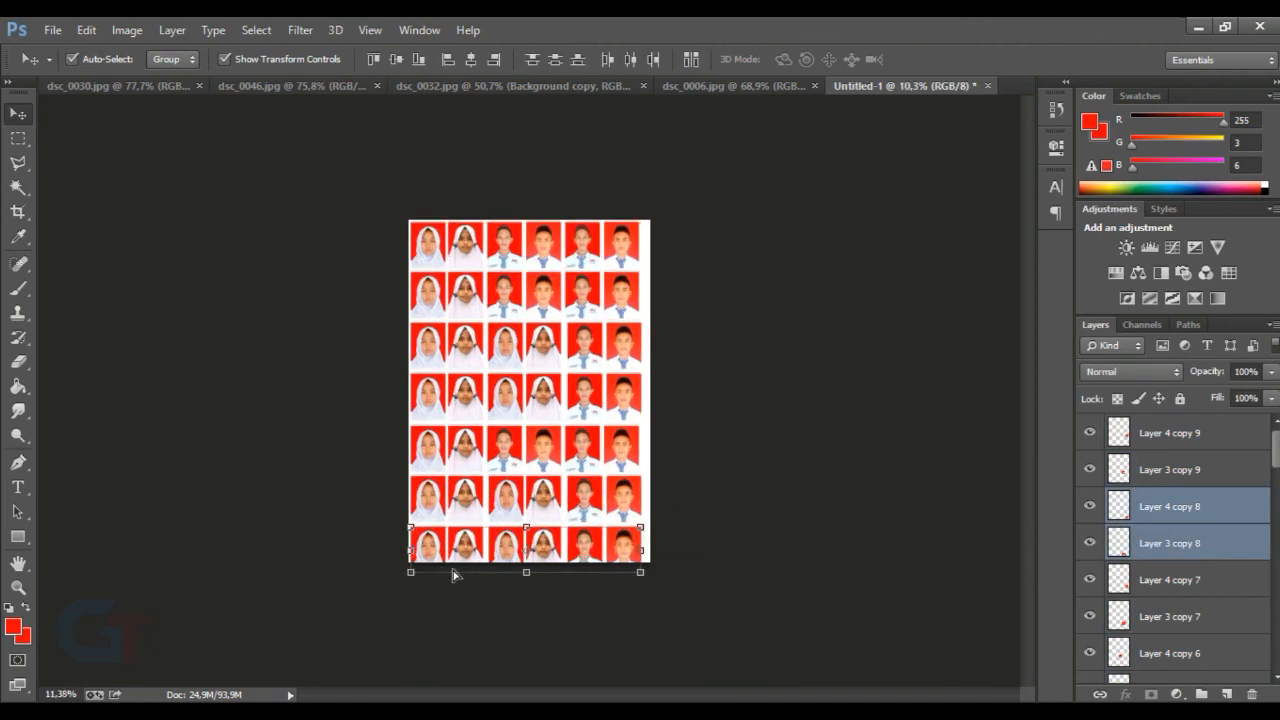
key("Delete")
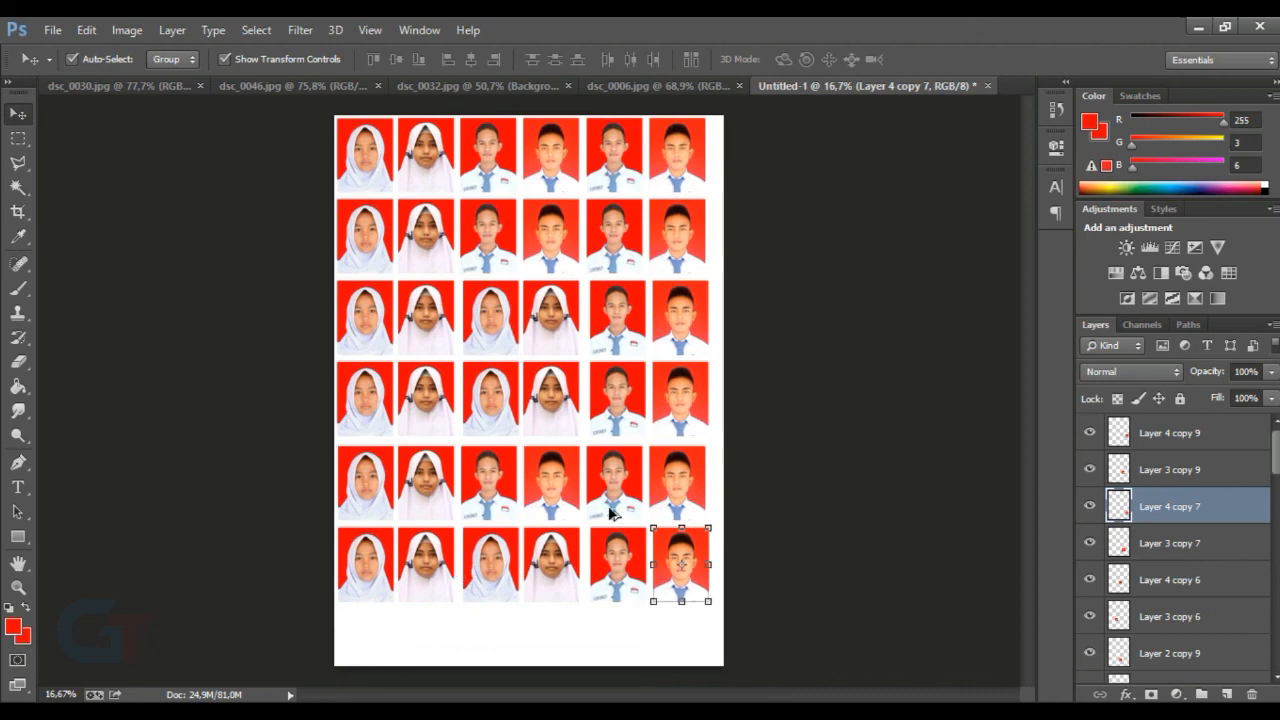
Step: Select all the portraits and nudge them right and down to leave a margin at the page edges
left_click(775, 488)
scroll(700, 495, "down", 2)
left_click_drag(756, 578, 364, 187)
key("shift+Right")
key("shift+Right")
key("shift+Right")
key("shift+Right")
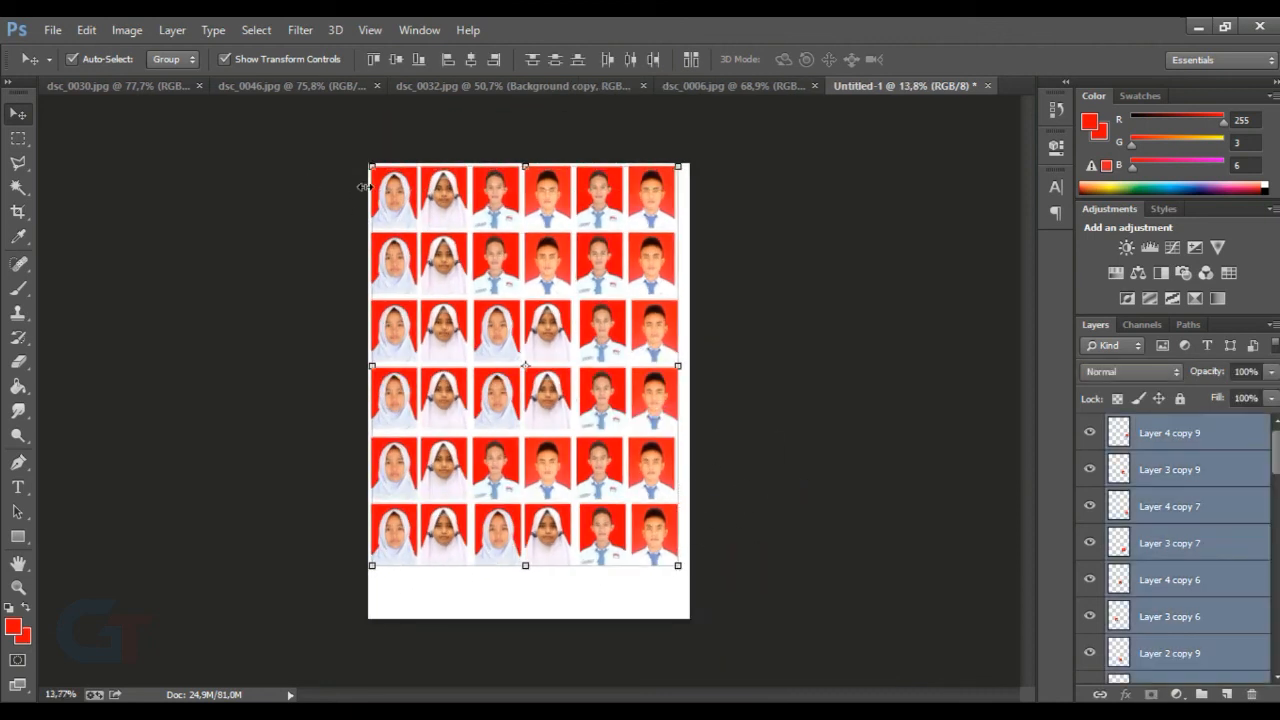
key("shift+Down")
key("shift+Down")
key("shift+Down")
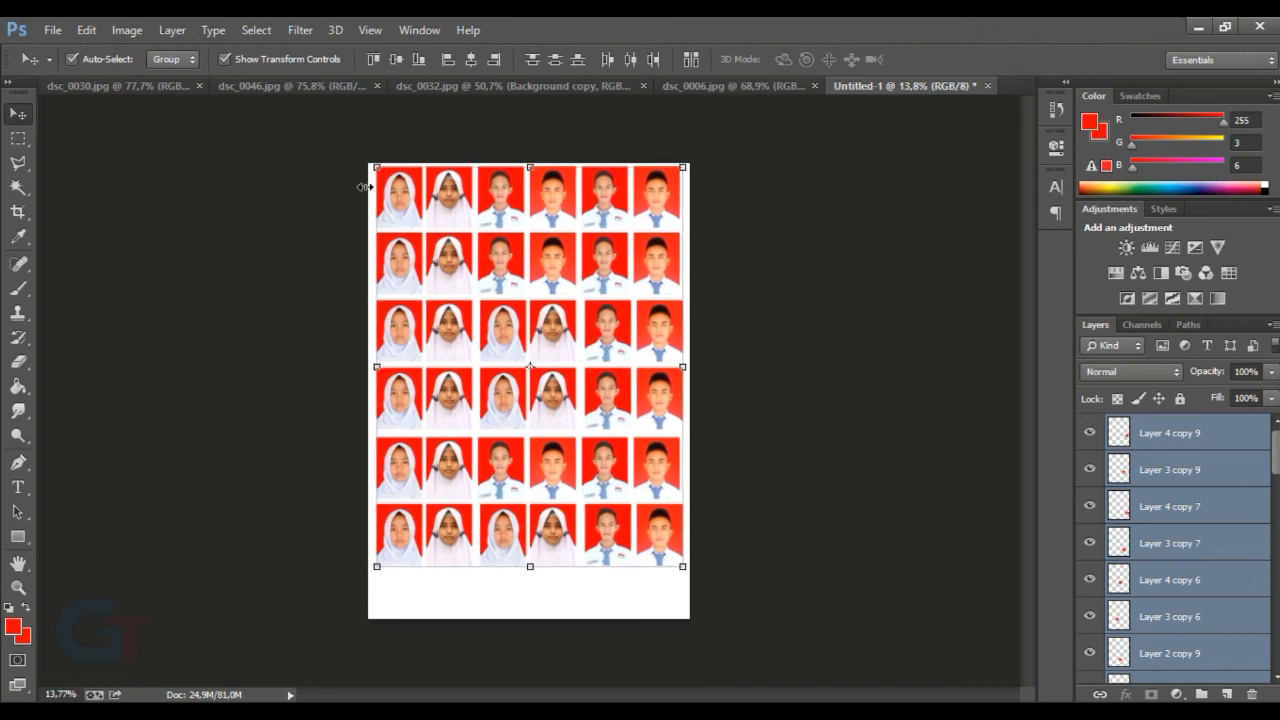
left_click(878, 235)
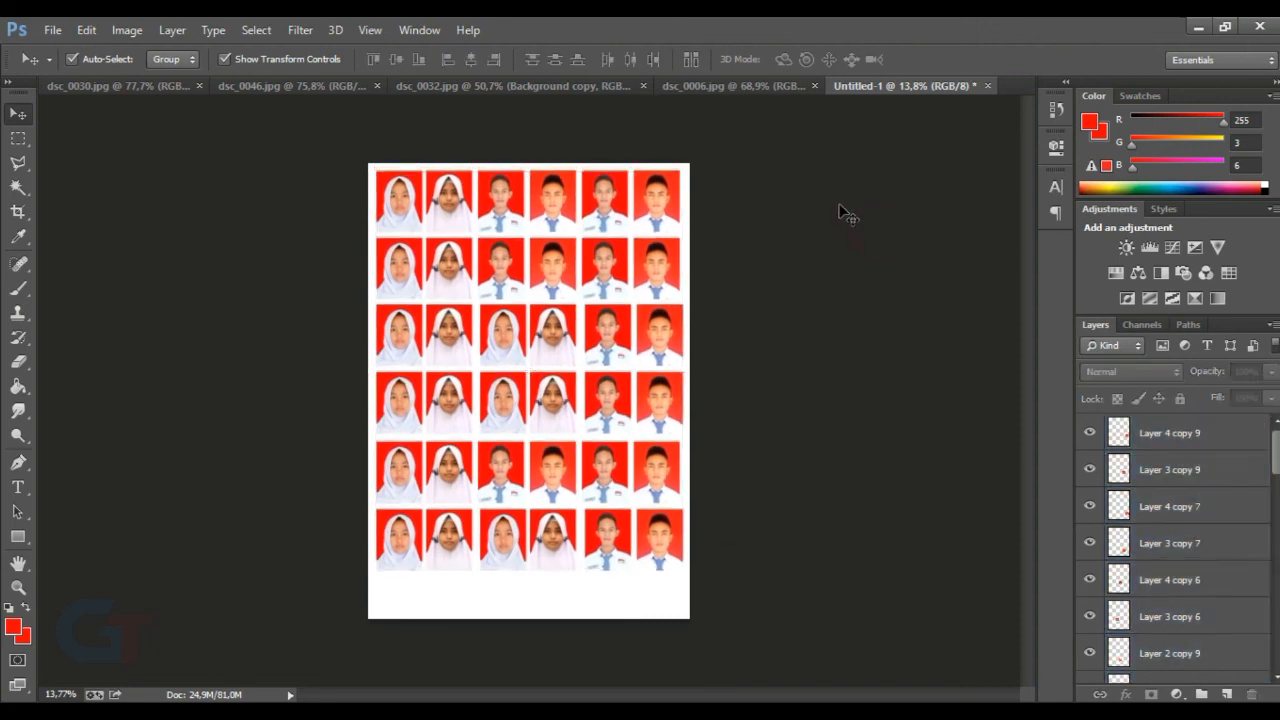
Step: Open the print settings for the A4 page and choose Microsoft XPS Document Writer as the printer
key("ctrl+plus")
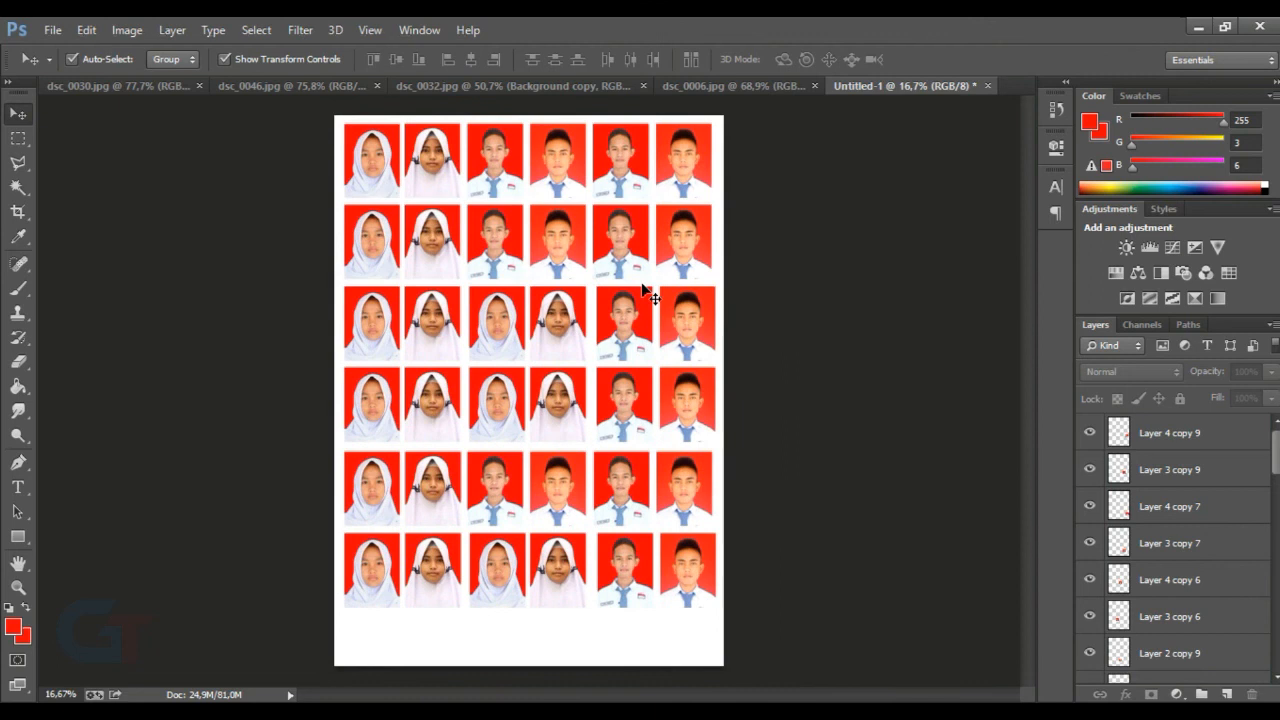
left_click(53, 30)
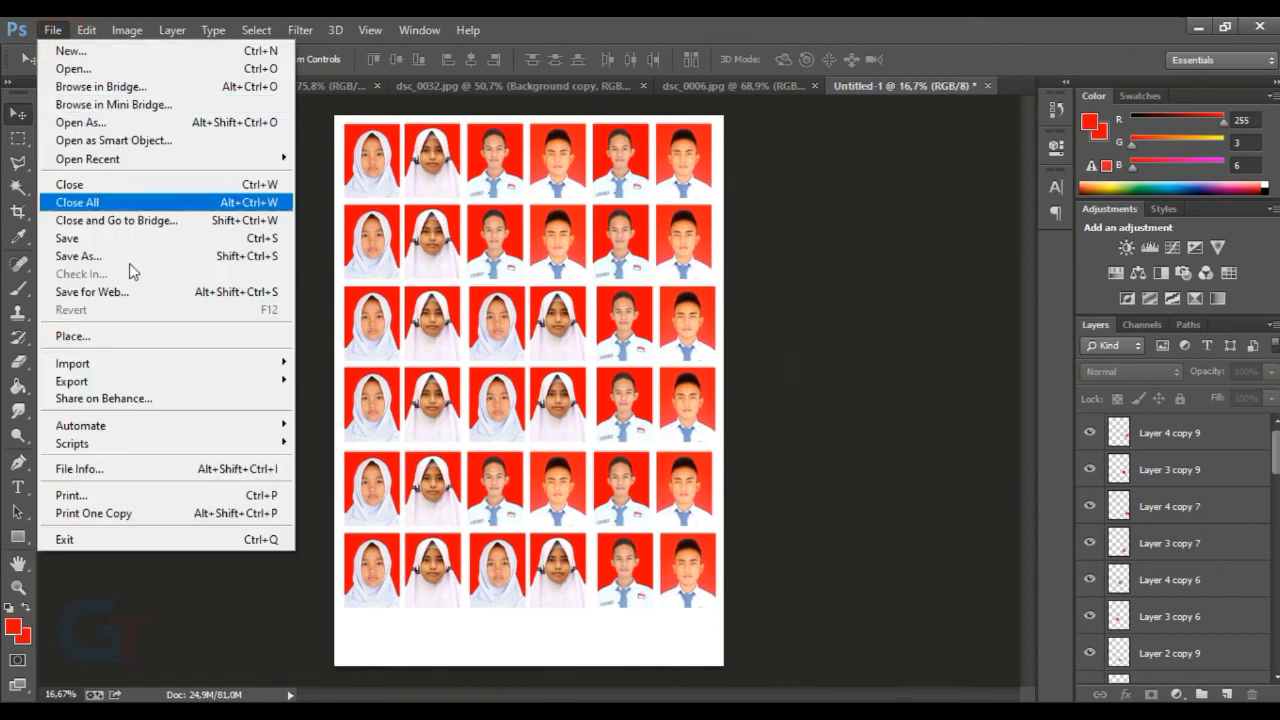
left_click(145, 495)
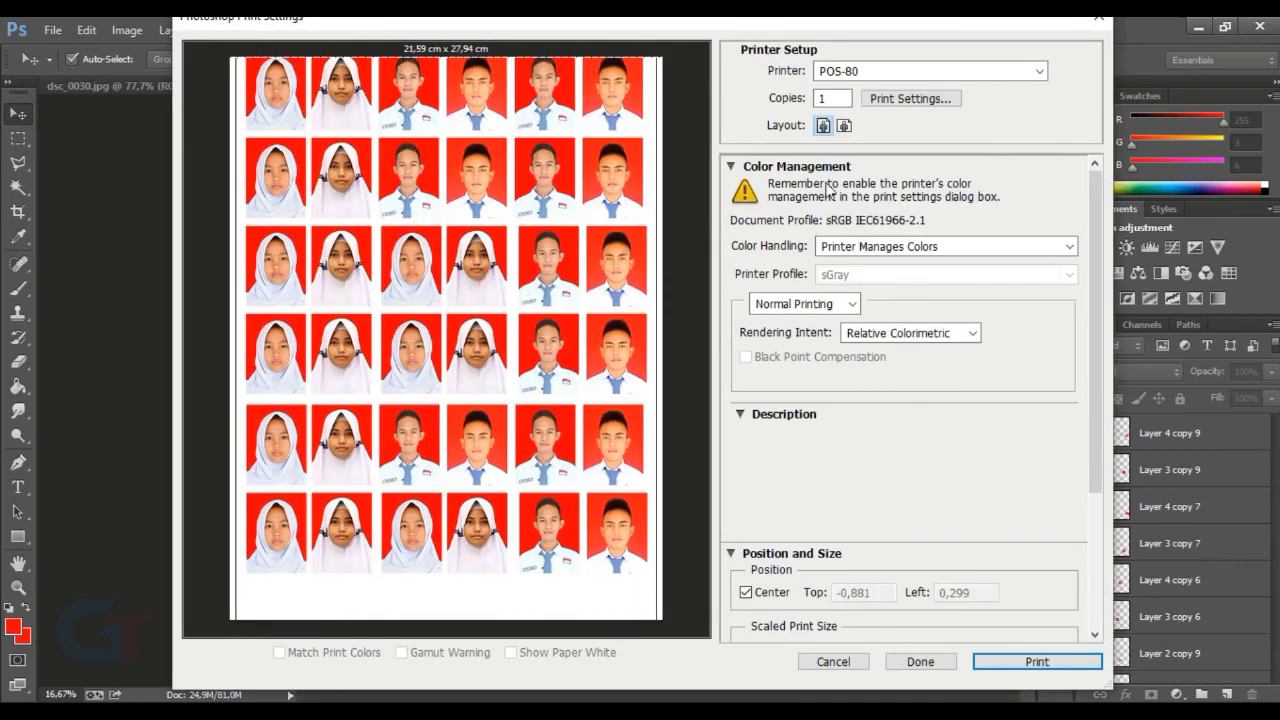
left_click(898, 71)
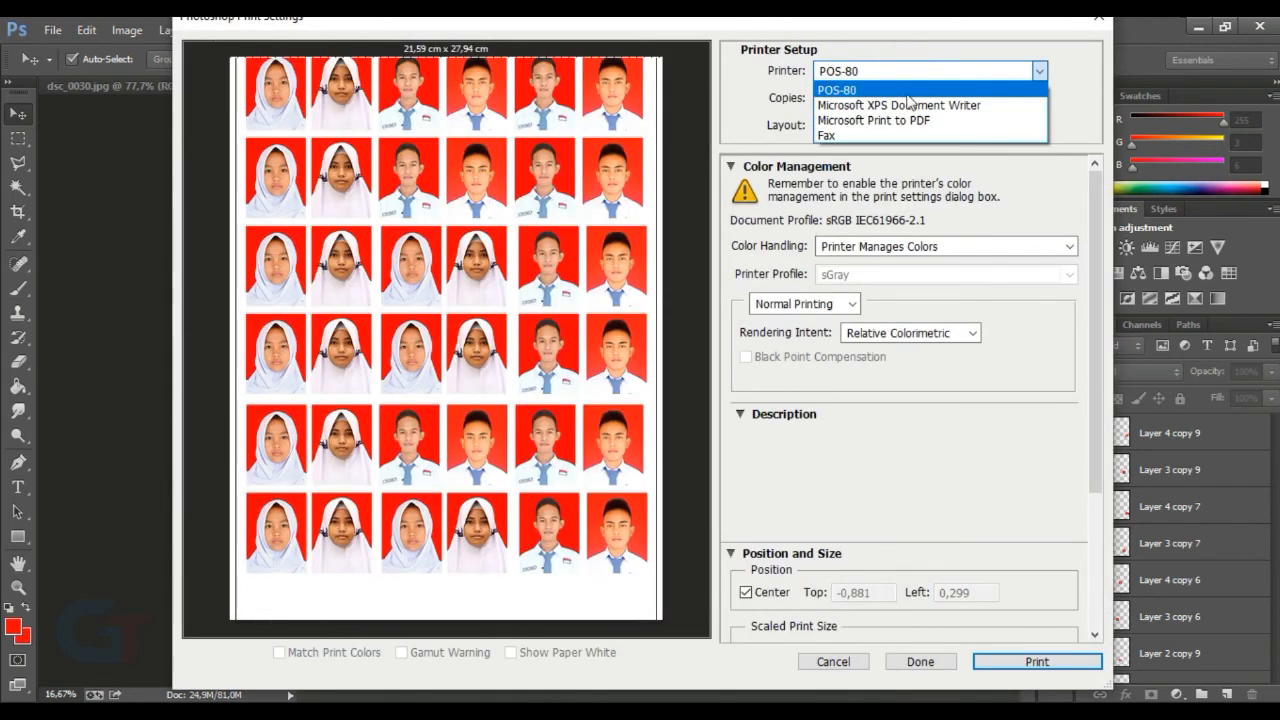
left_click(910, 106)
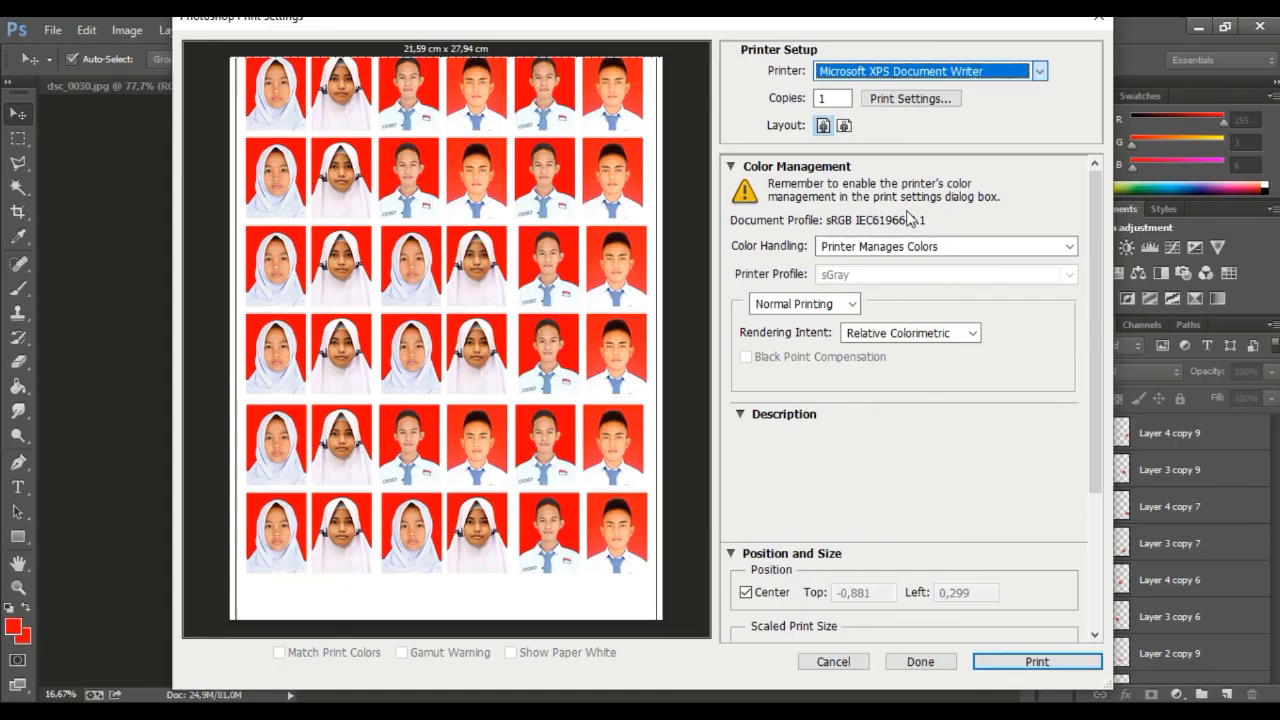